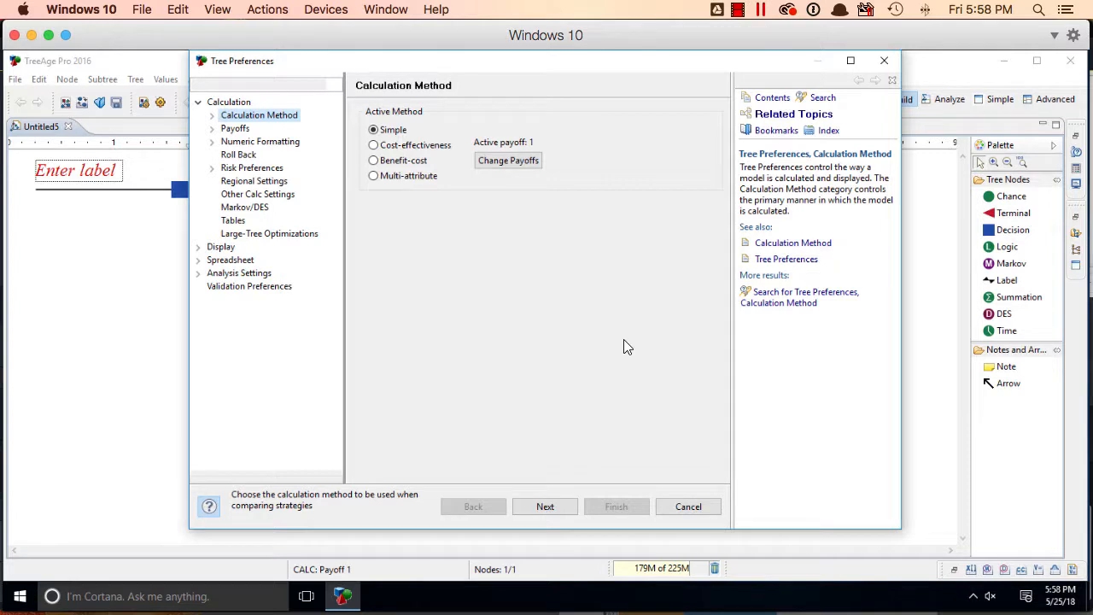
# Set the calculation method to Cost-effectiveness with a willingness to pay of 50000
pyautogui.click(437, 147)
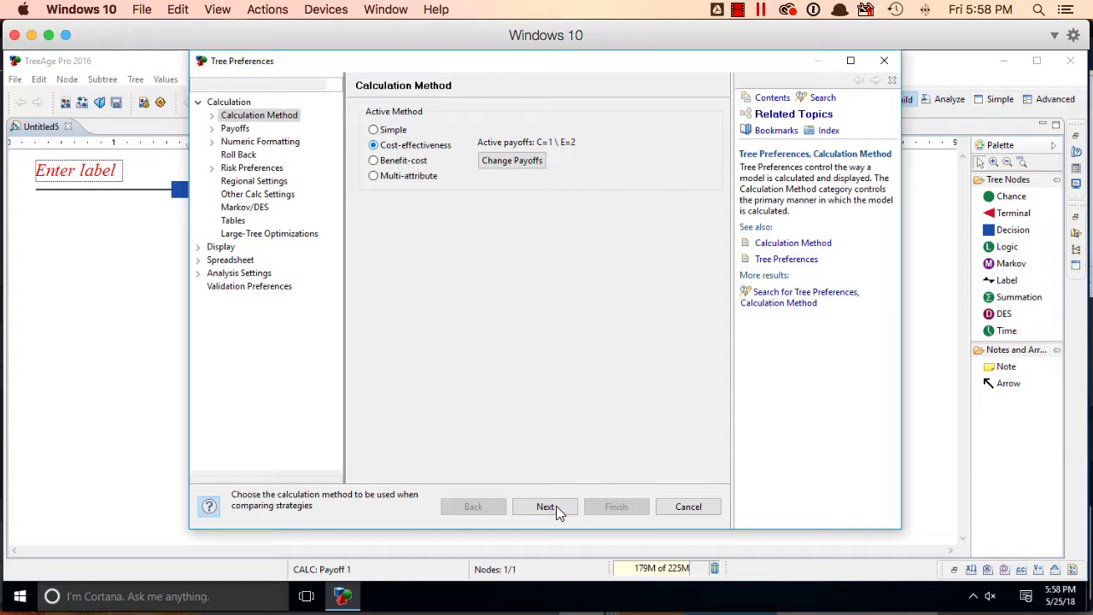
pyautogui.click(546, 507)
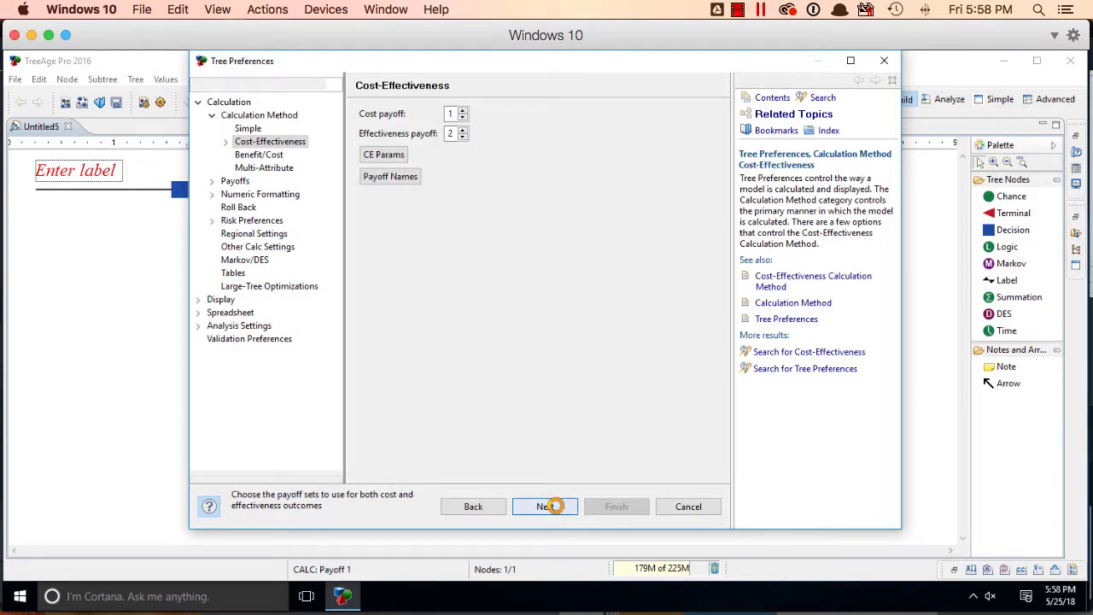
pyautogui.click(555, 505)
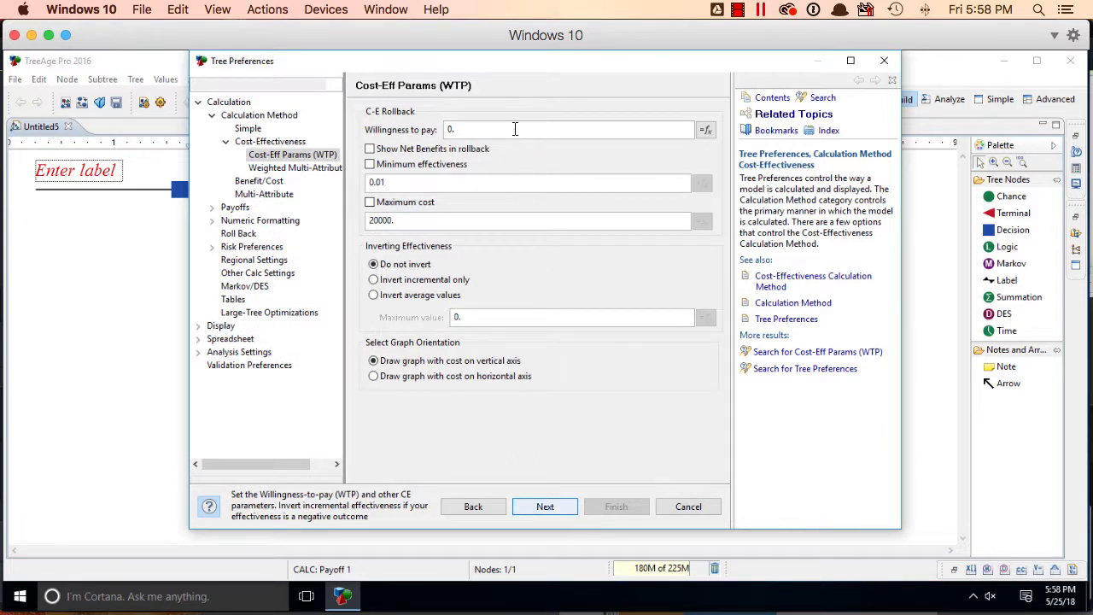
pyautogui.click(515, 129)
pyautogui.press('BackSpace')
pyautogui.press('BackSpace')
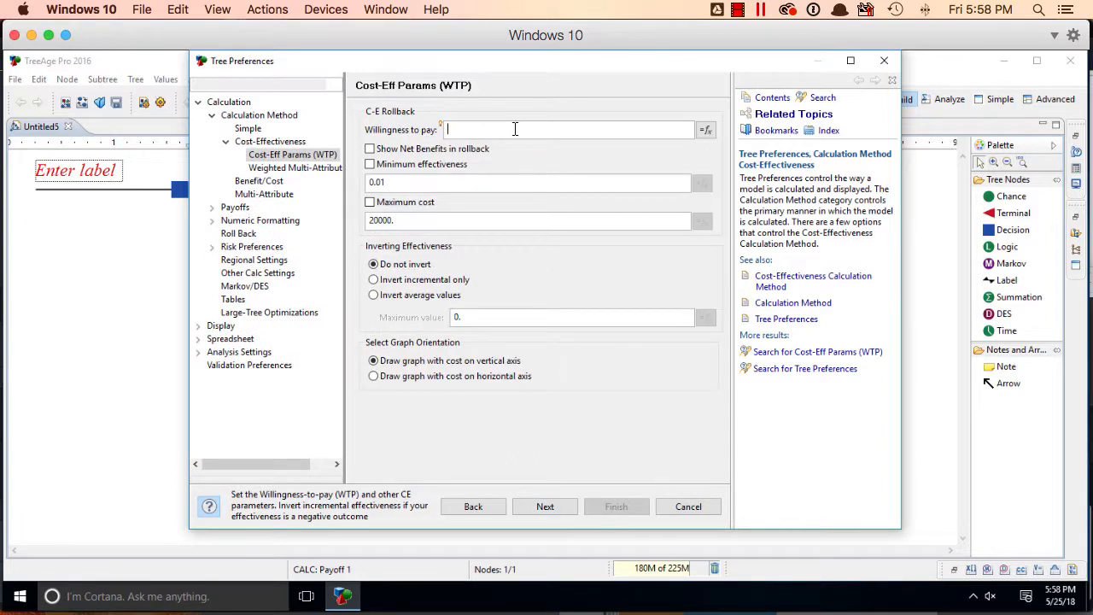
pyautogui.write('50000')
pyautogui.click(544, 505)
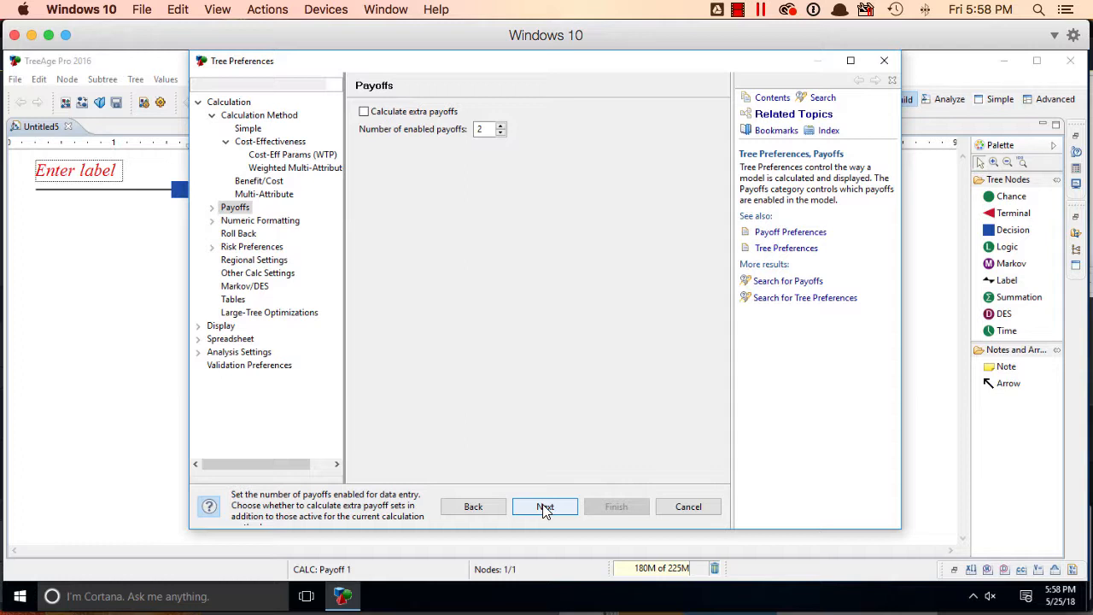
# Enable custom payoff names, naming payoff 1 "cost ($)" and payoff 2 "effectiveness (QALY)"
pyautogui.click(544, 506)
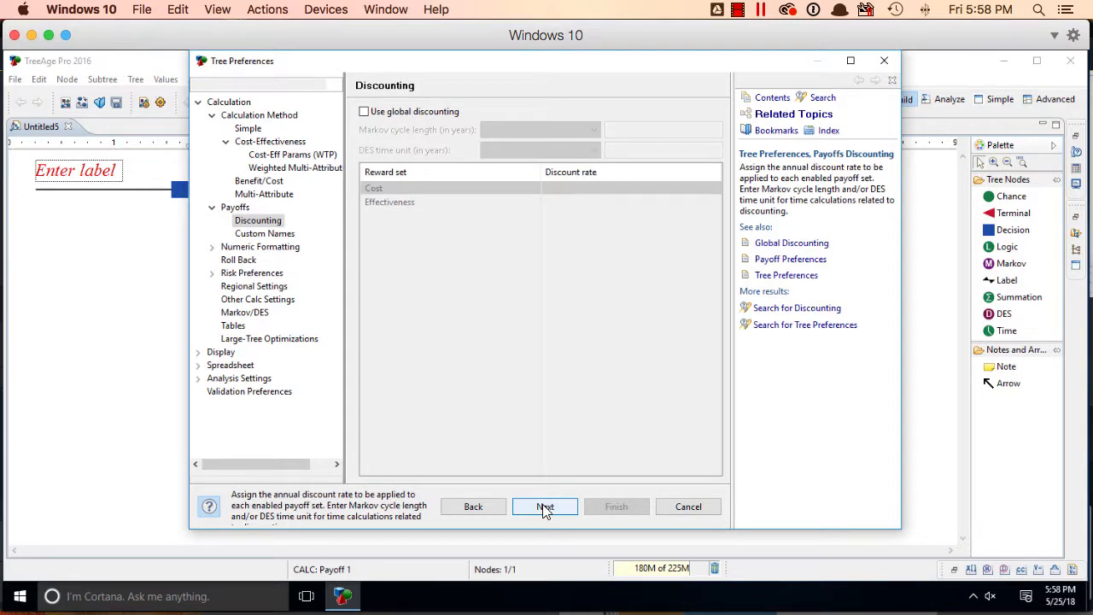
pyautogui.click(544, 506)
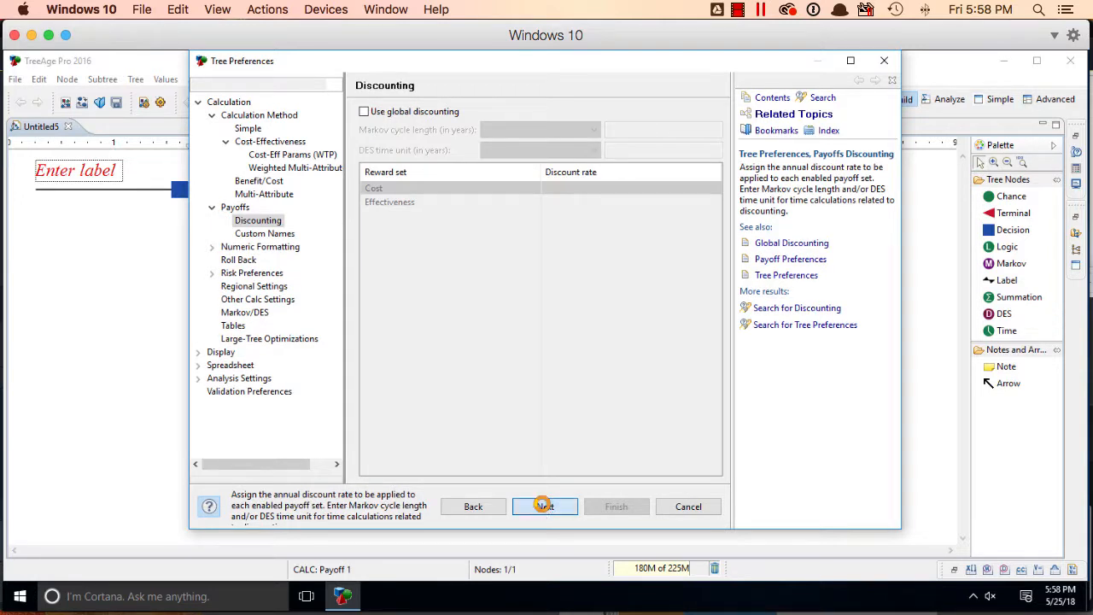
pyautogui.click(365, 112)
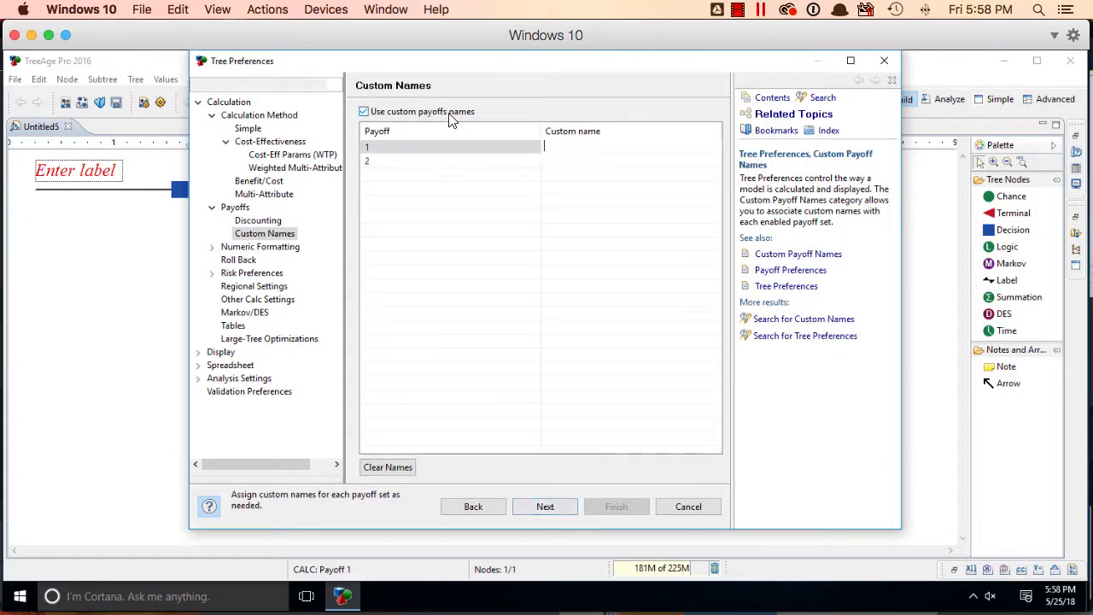
pyautogui.write('cost')
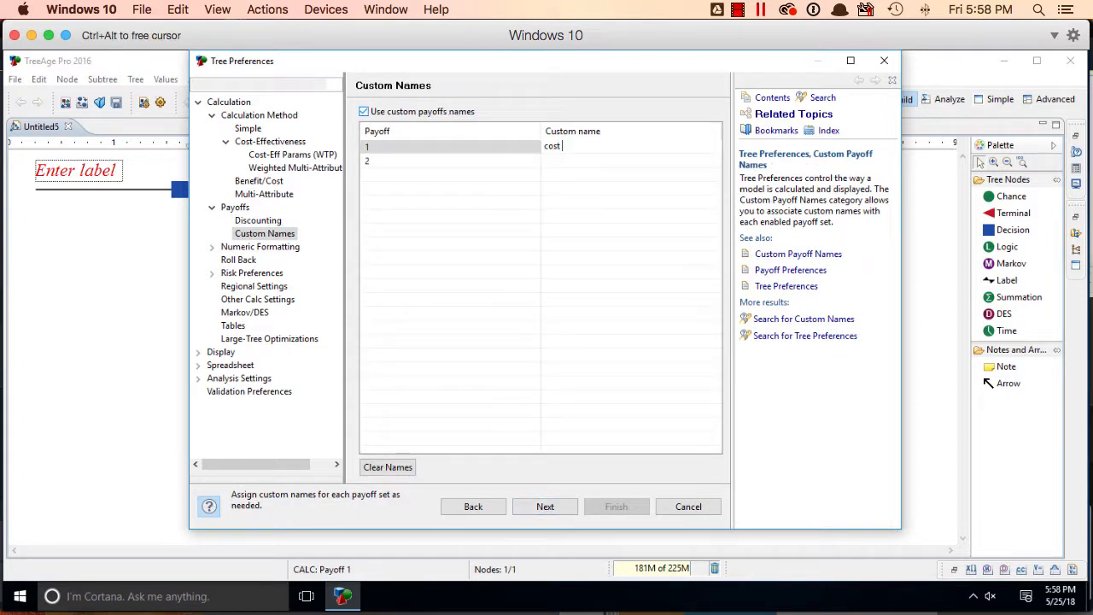
pyautogui.write(' ($)')
pyautogui.press('Return')
pyautogui.write('eff')
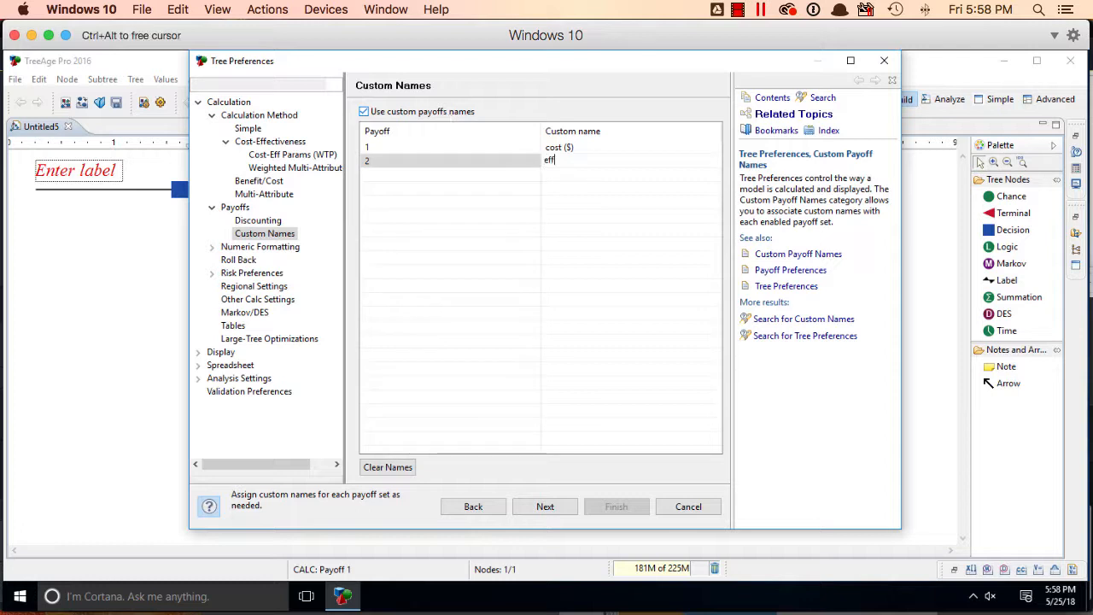
pyautogui.write('ectiveness (QALY')
# Format the cost payoff's units as Currency and the effectiveness payoff's with the custom suffix QALY, and apply the tree preferences
pyautogui.click(550, 506)
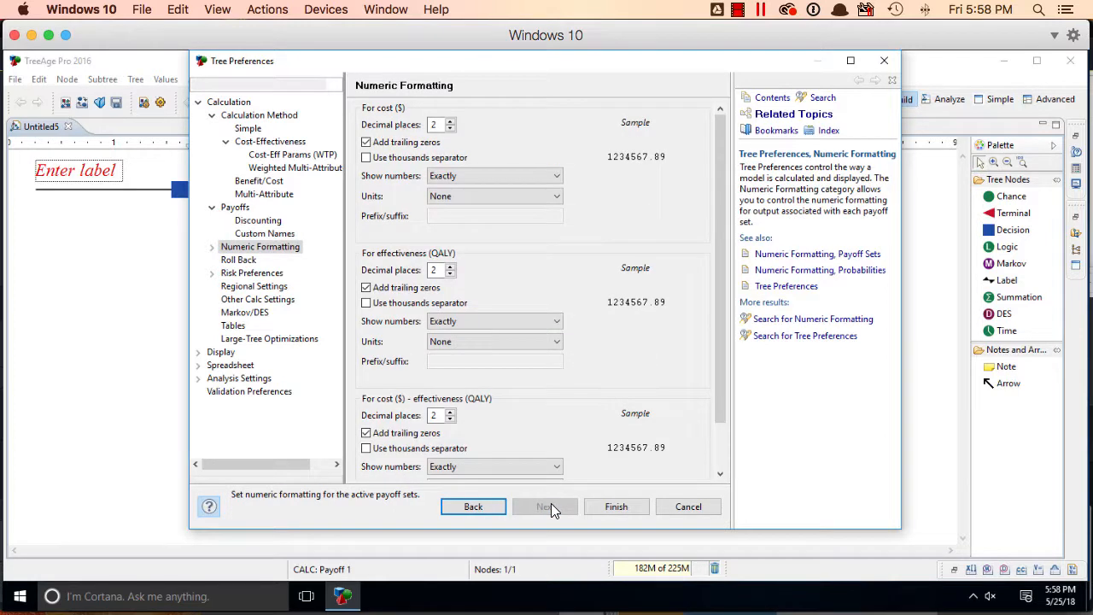
pyautogui.click(523, 198)
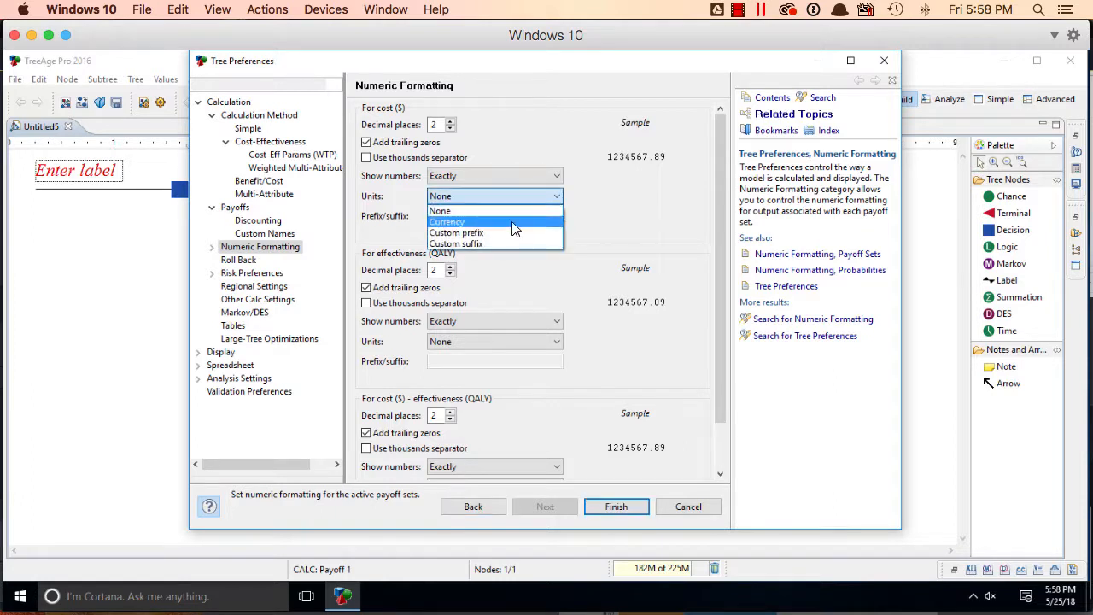
pyautogui.click(511, 222)
pyautogui.click(496, 340)
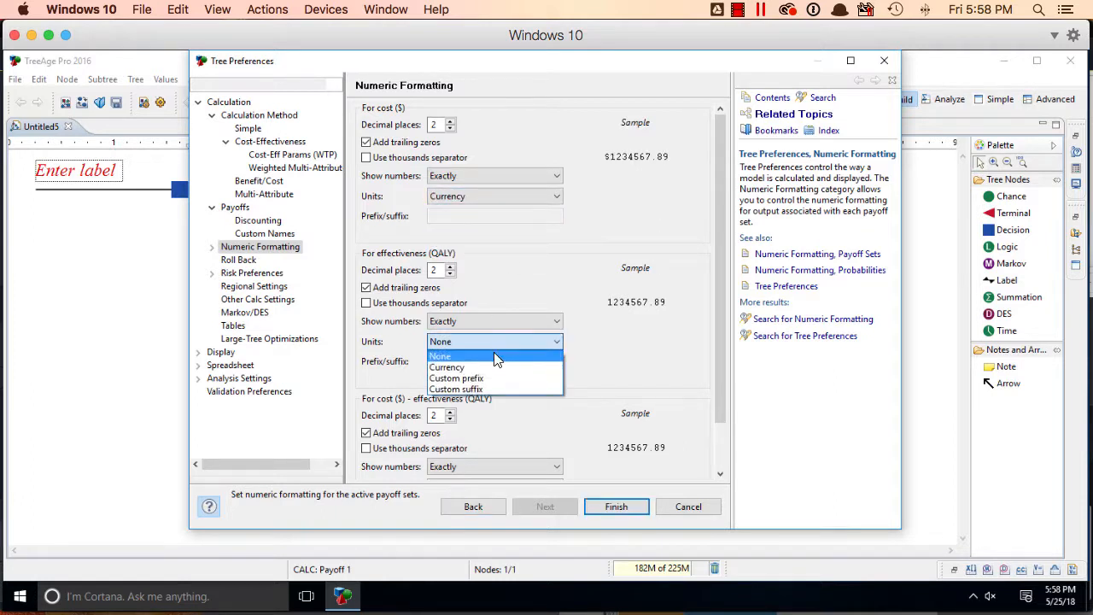
pyautogui.click(490, 389)
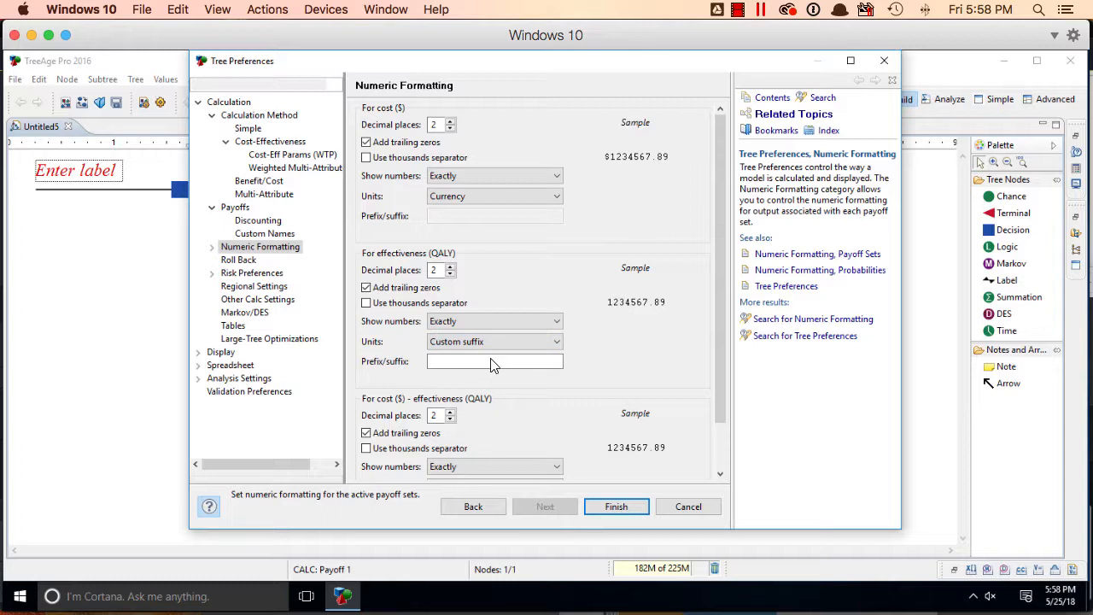
pyautogui.click(492, 361)
pyautogui.write('QALY')
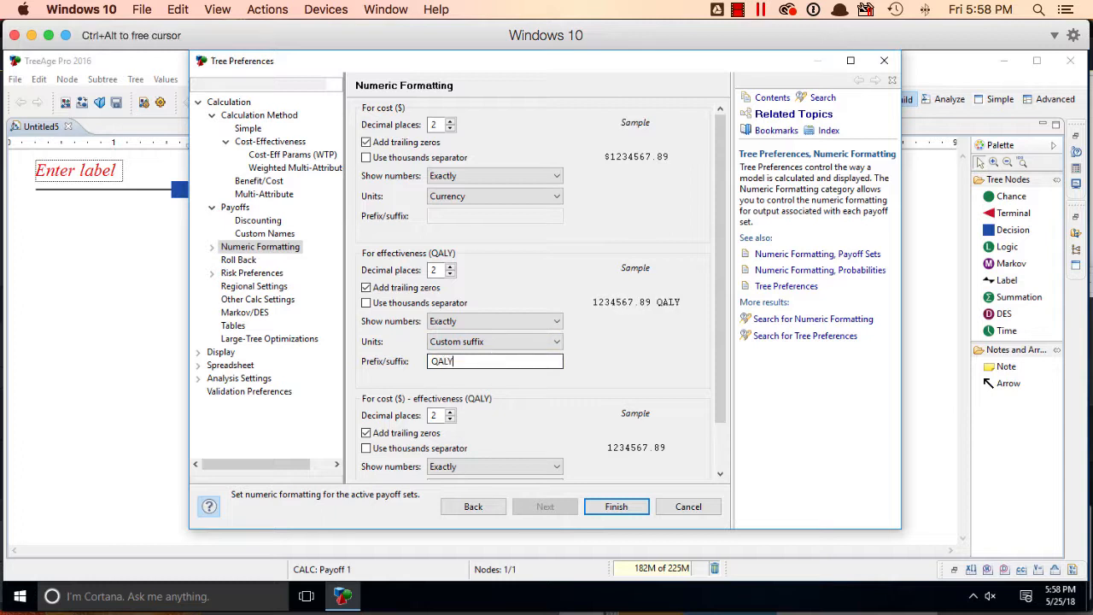
pyautogui.click(616, 507)
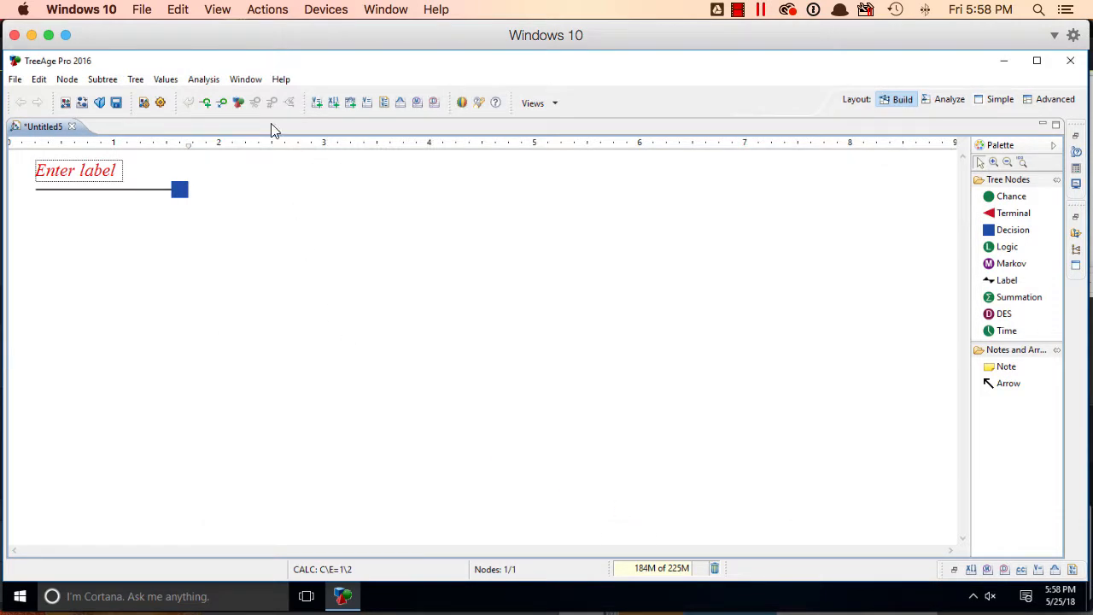
# Show the Variable Properties view for the tree
pyautogui.click(252, 81)
pyautogui.moveTo(274, 135)
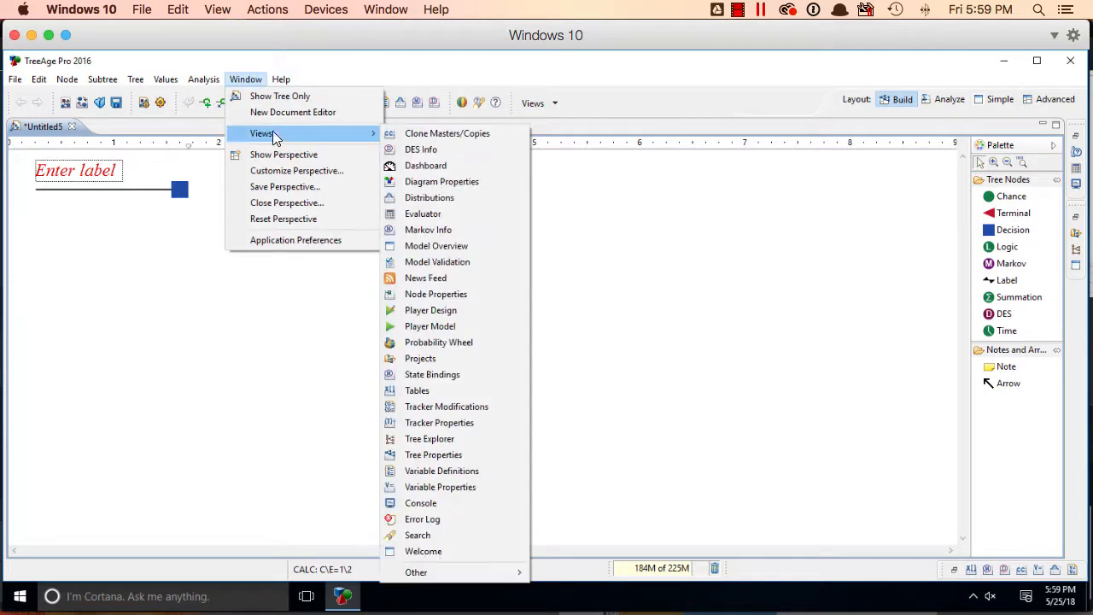
pyautogui.click(457, 486)
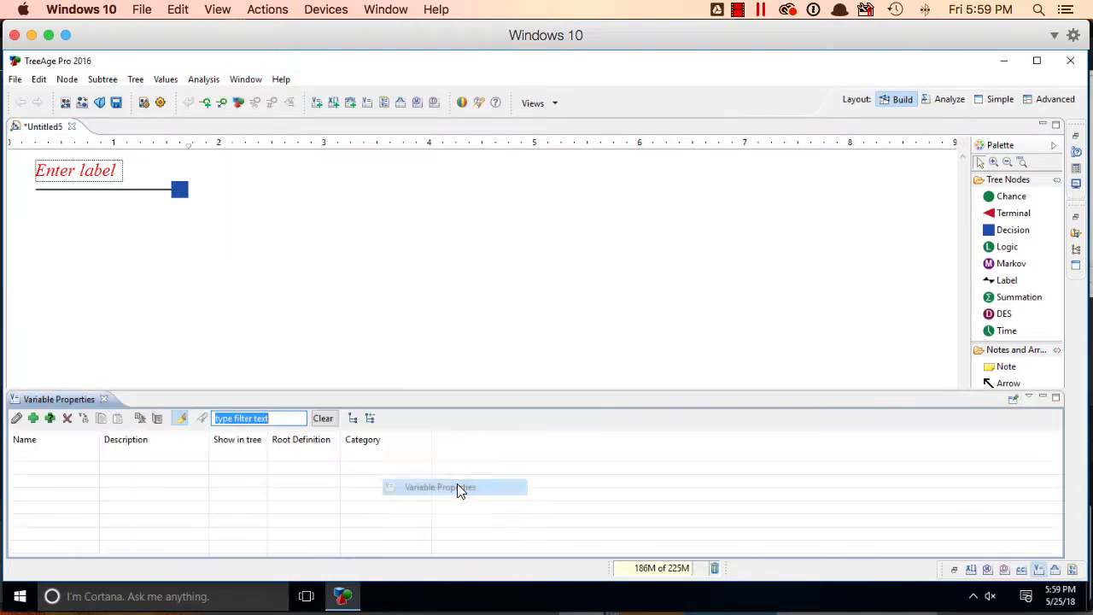
# Add a variable "people" described as "number of people who inject drugs in the community" with root definition 2000
pyautogui.click(34, 419)
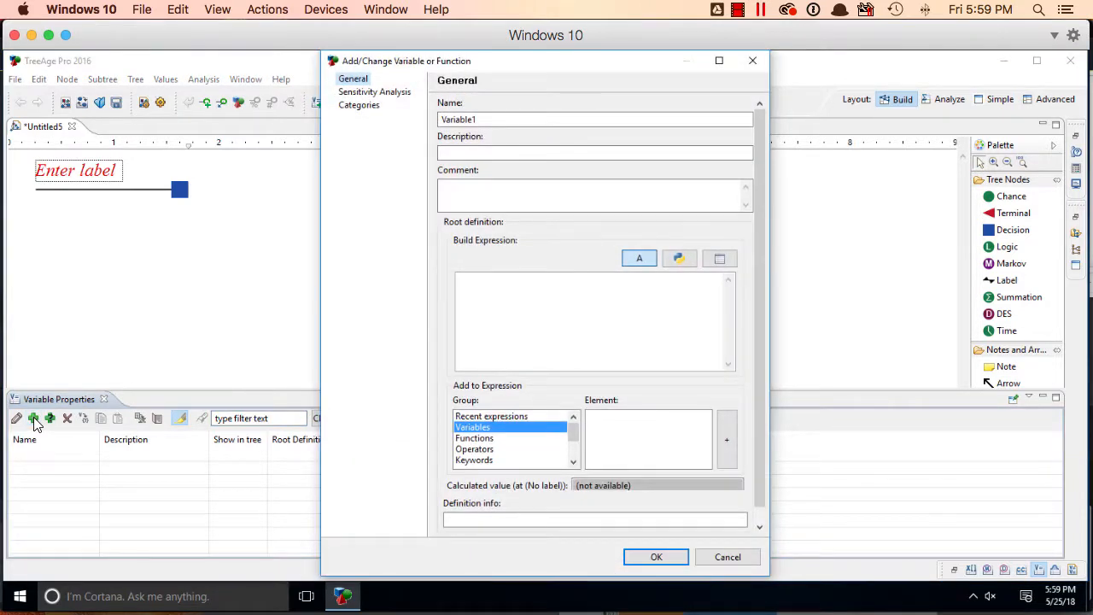
pyautogui.doubleClick(530, 113)
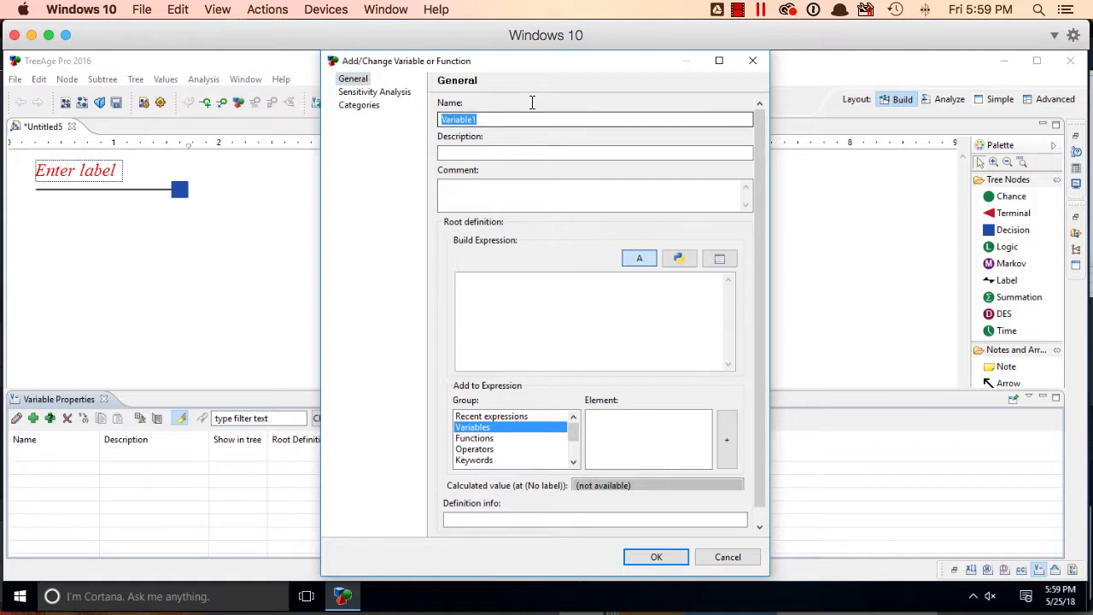
pyautogui.write('people')
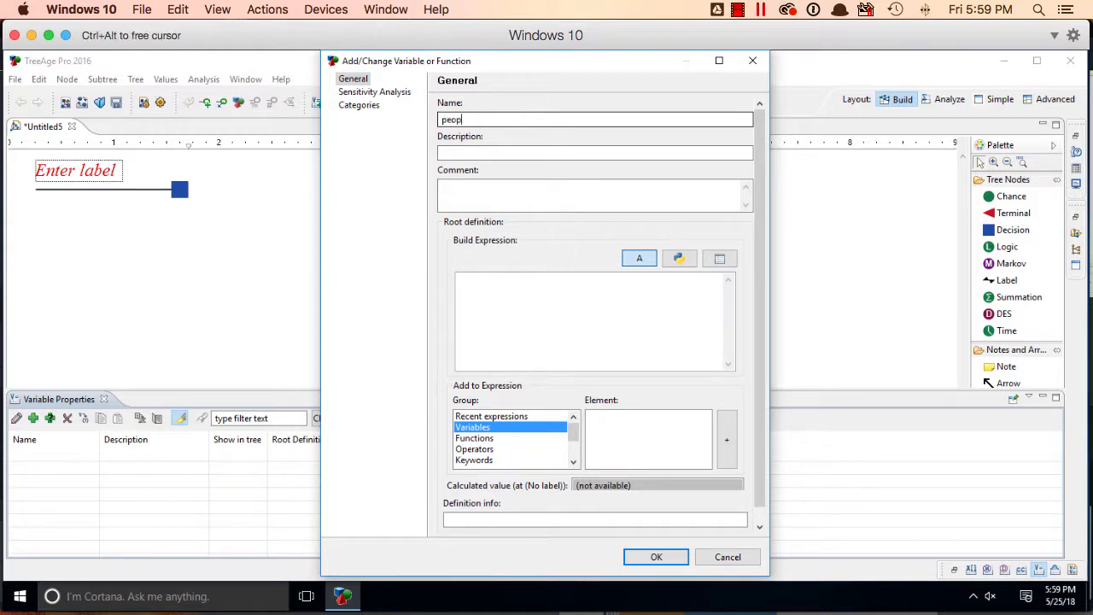
pyautogui.press('Tab')
pyautogui.write('number of people')
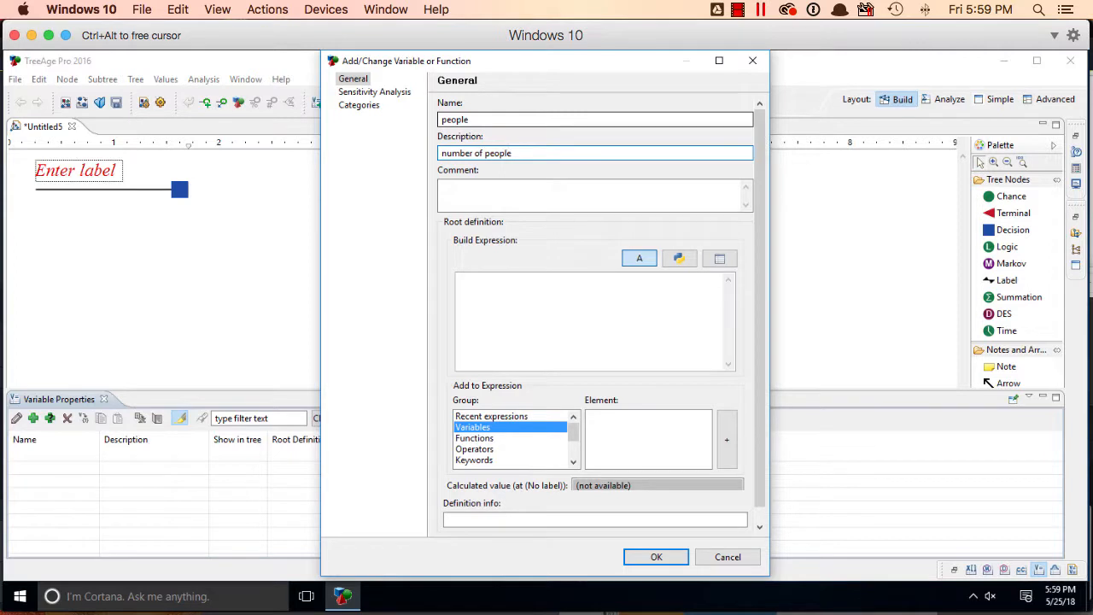
pyautogui.write(' who inject drugs in the community')
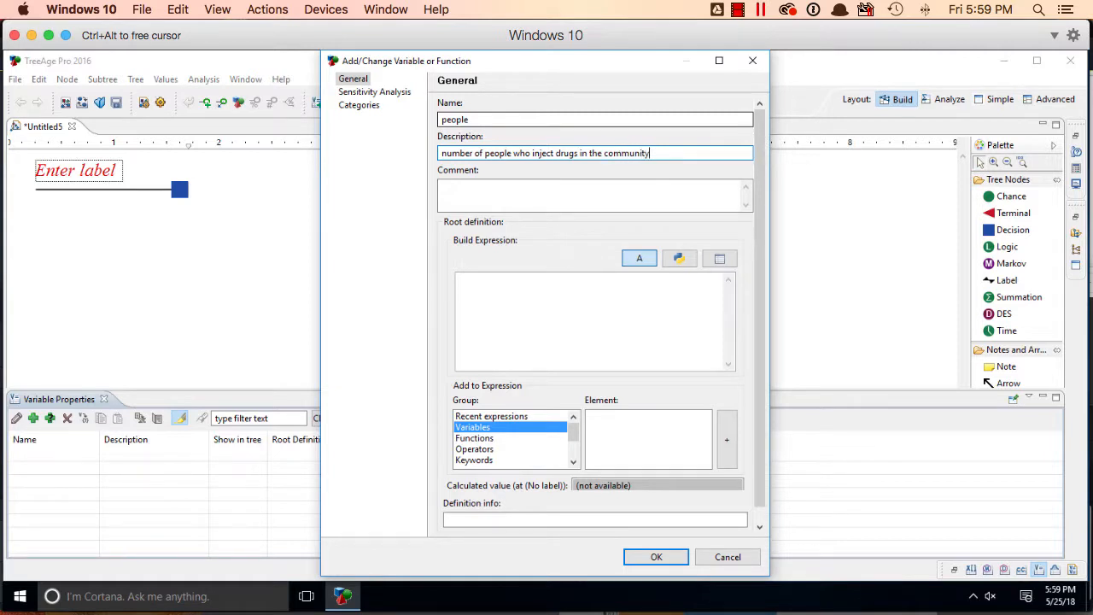
pyautogui.click(522, 281)
pyautogui.write('2')
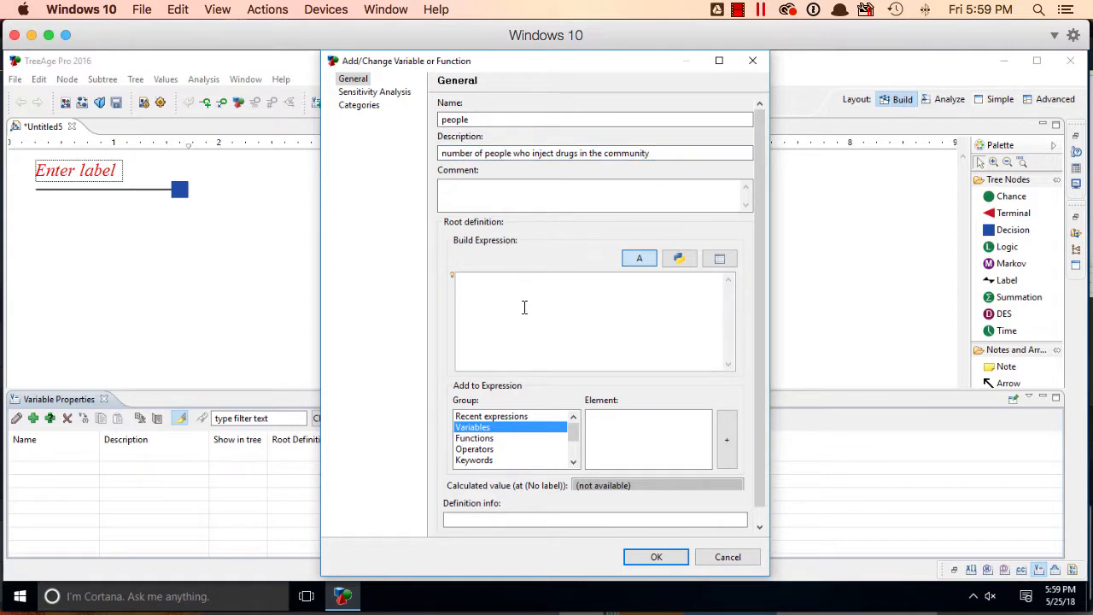
pyautogui.write('000')
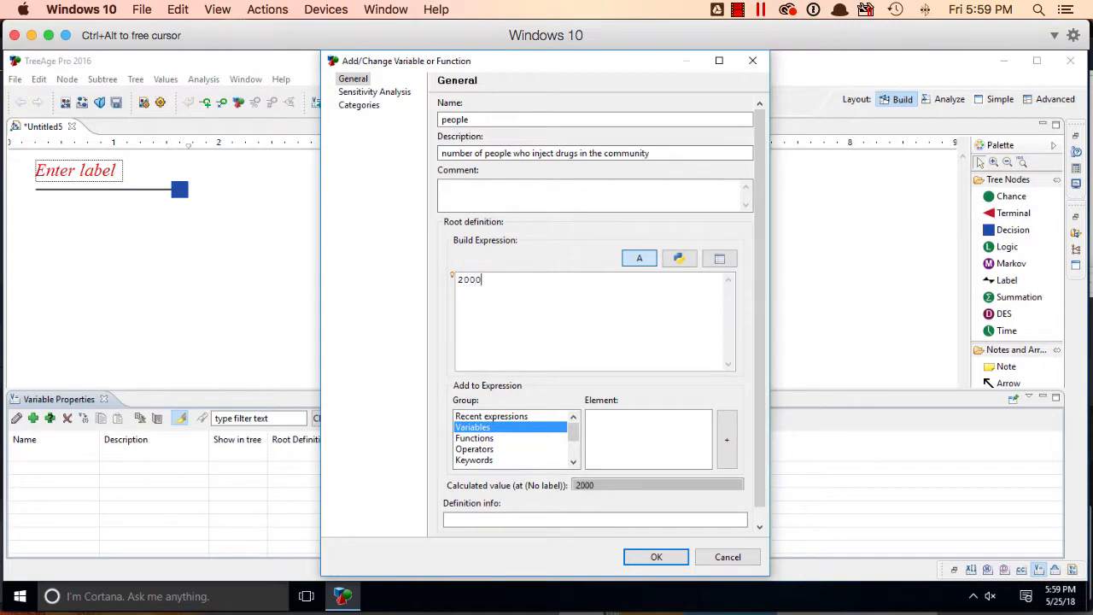
pyautogui.click(646, 557)
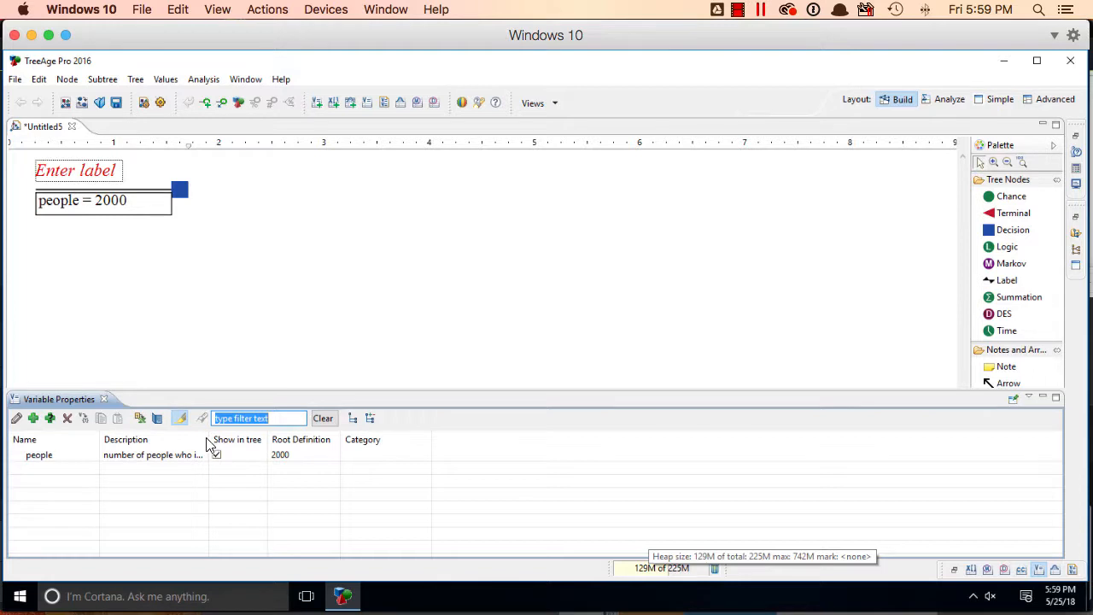
# Widen the Description and Root Definition columns of the variable table
pyautogui.moveTo(209, 441); pyautogui.dragTo(349, 434)
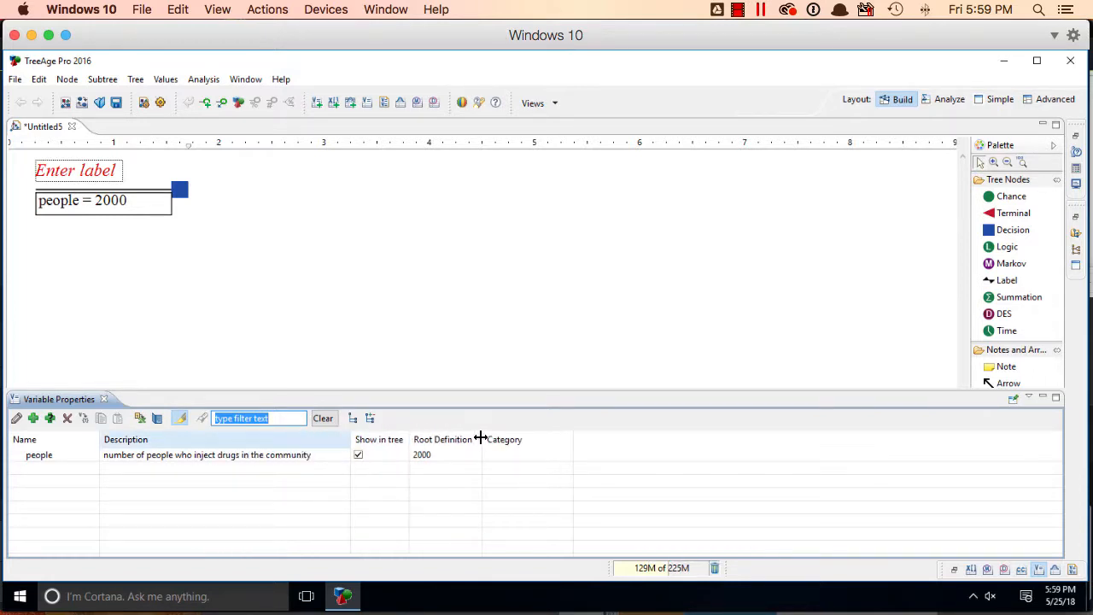
pyautogui.moveTo(481, 439); pyautogui.dragTo(618, 432)
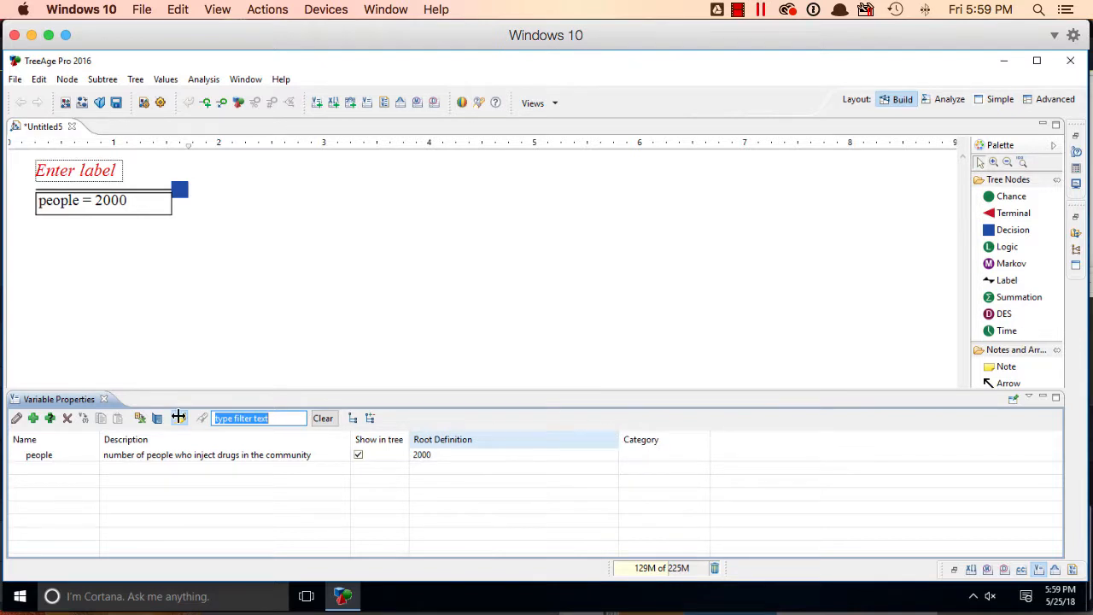
# Add a variable "sharing" described as "relative risk of needle sharing in the community" with root definition .5
pyautogui.click(35, 418)
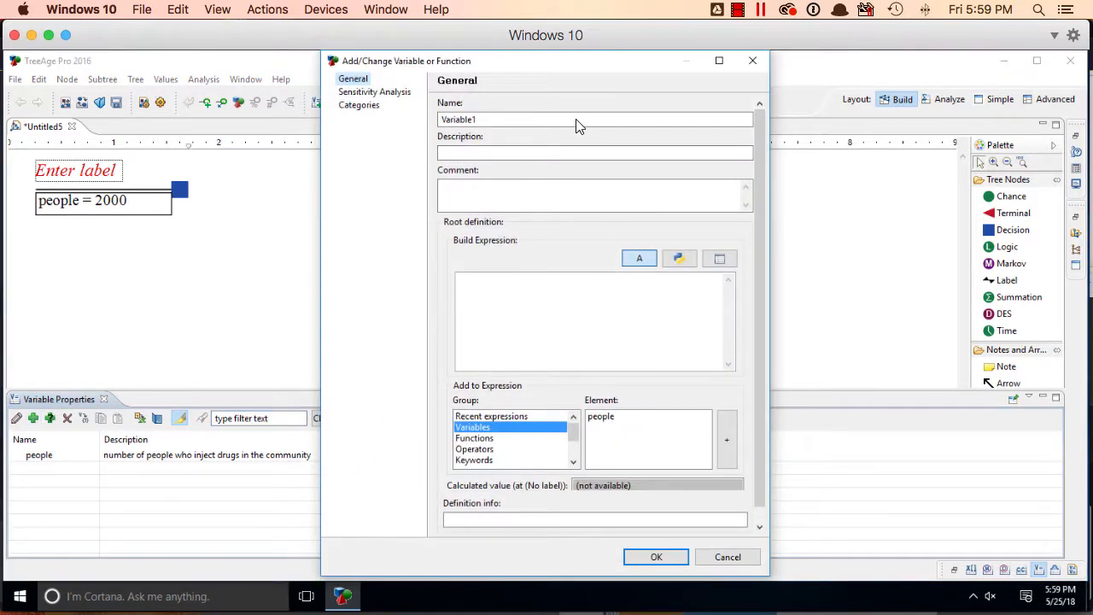
pyautogui.write('sh')
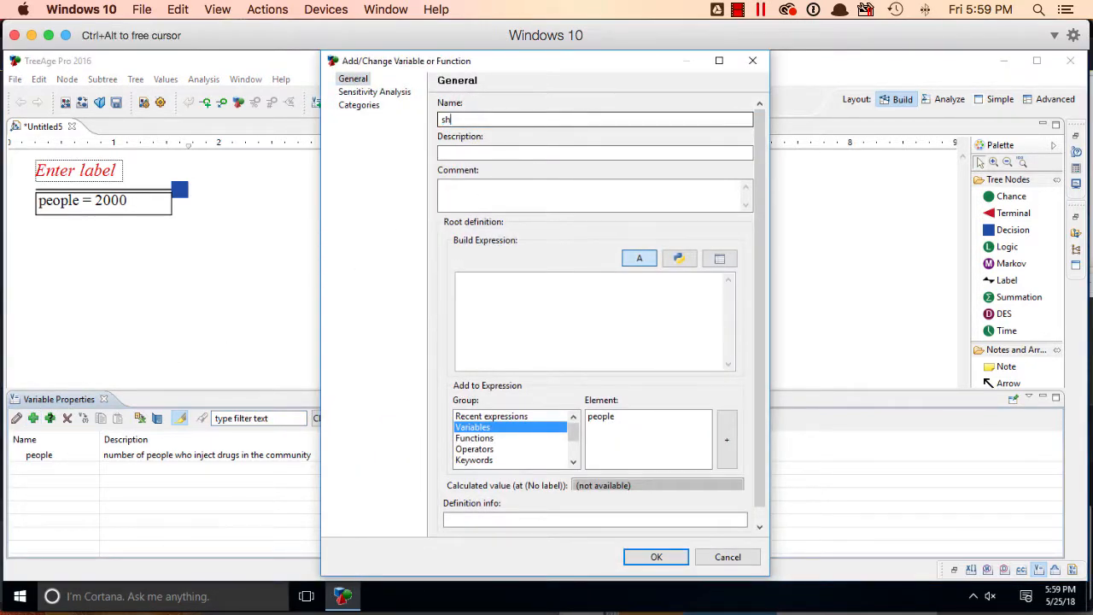
pyautogui.write('areing')
pyautogui.press('Tab')
pyautogui.write('relative')
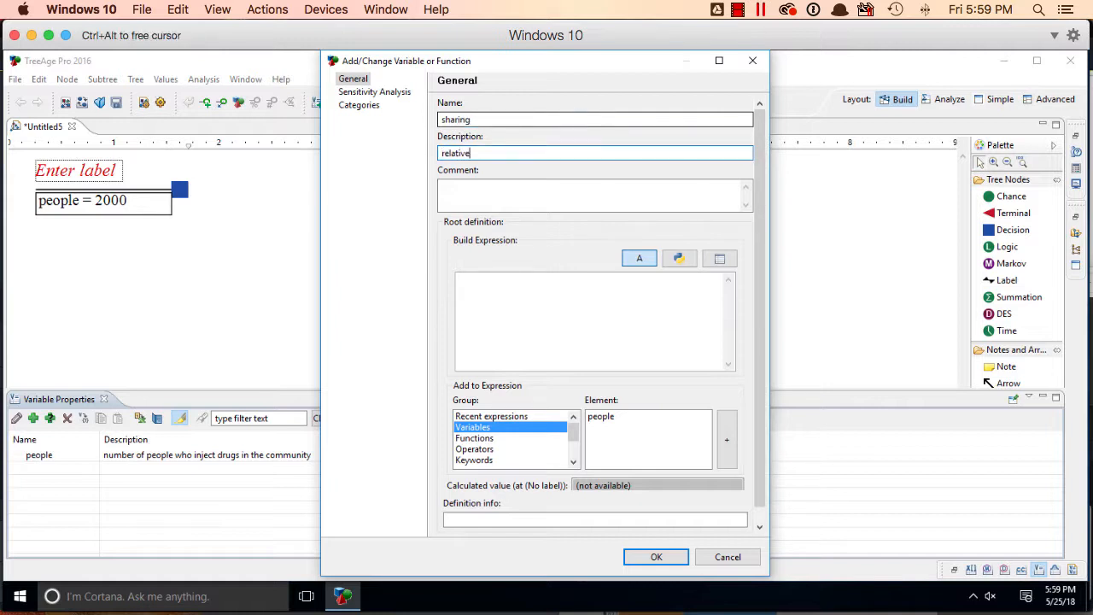
pyautogui.write(' risk of needle sharing in the ')
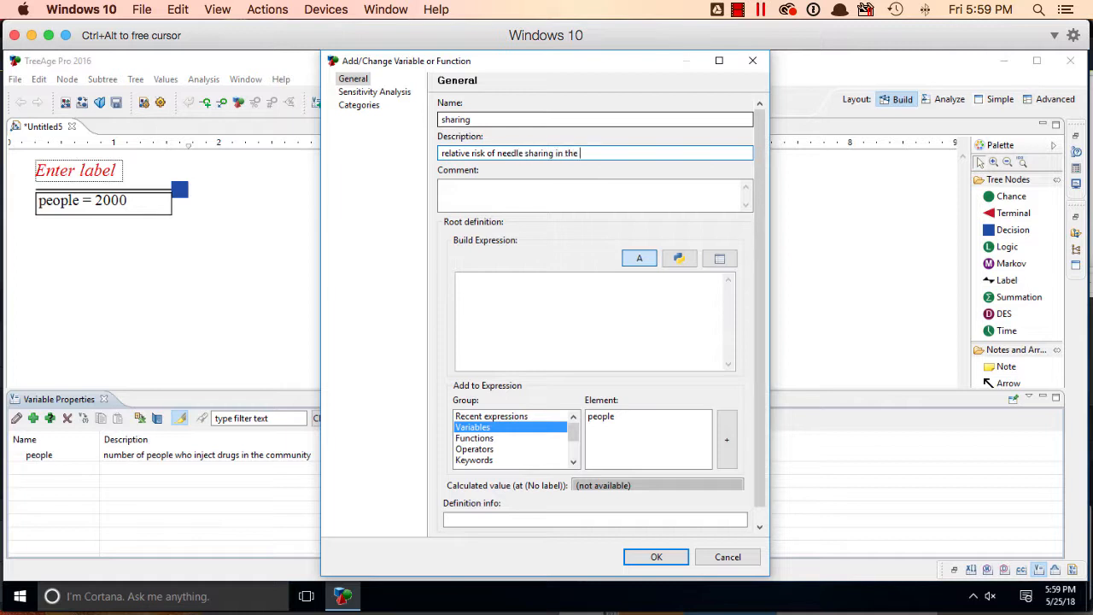
pyautogui.write('community')
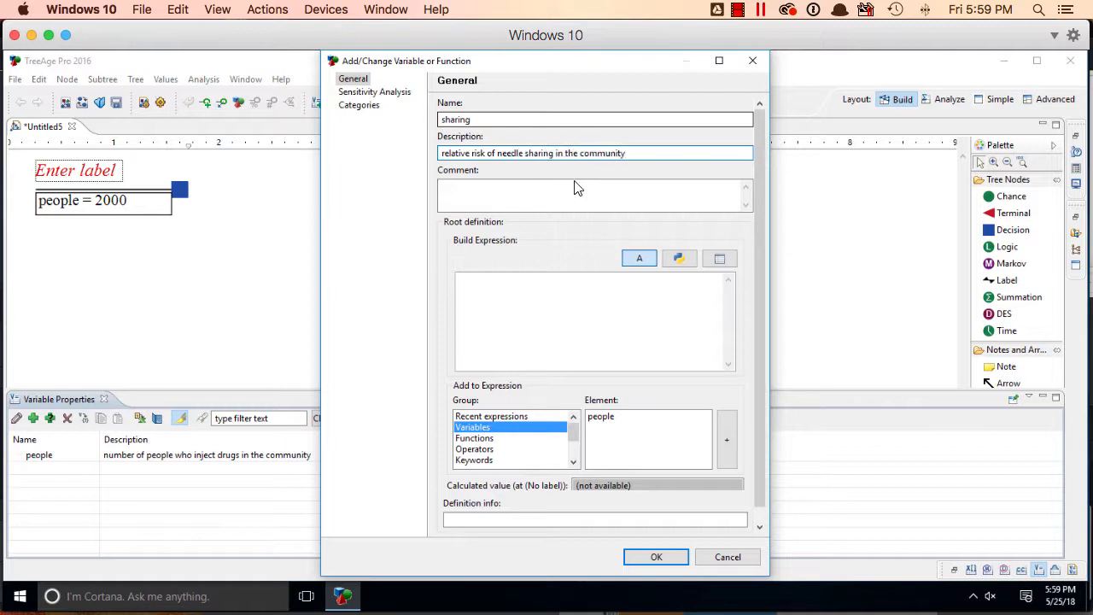
pyautogui.click(546, 296)
pyautogui.write('.5')
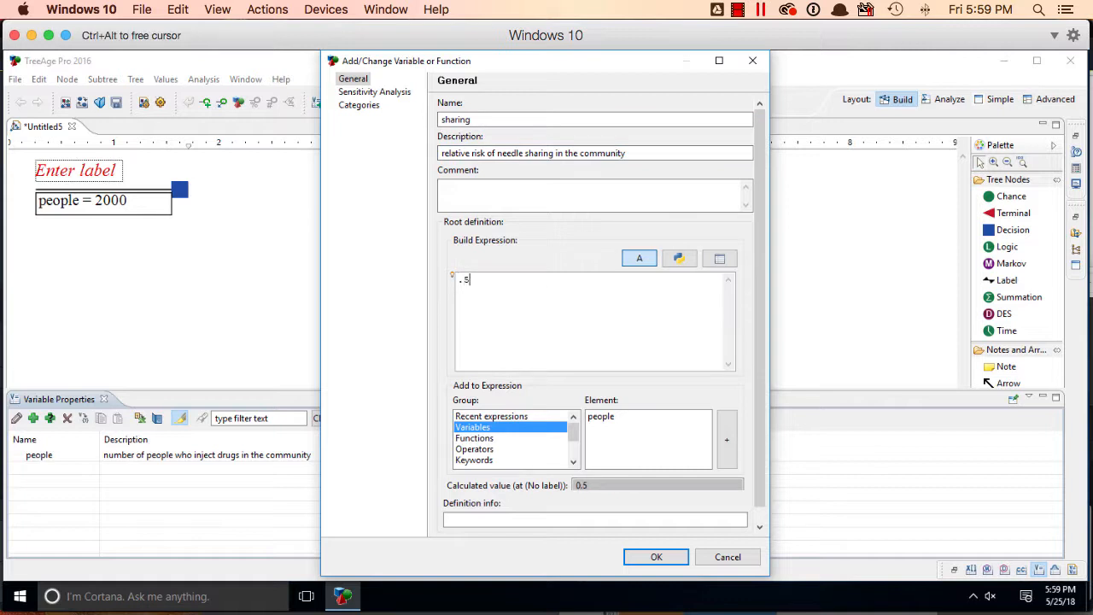
pyautogui.click(655, 557)
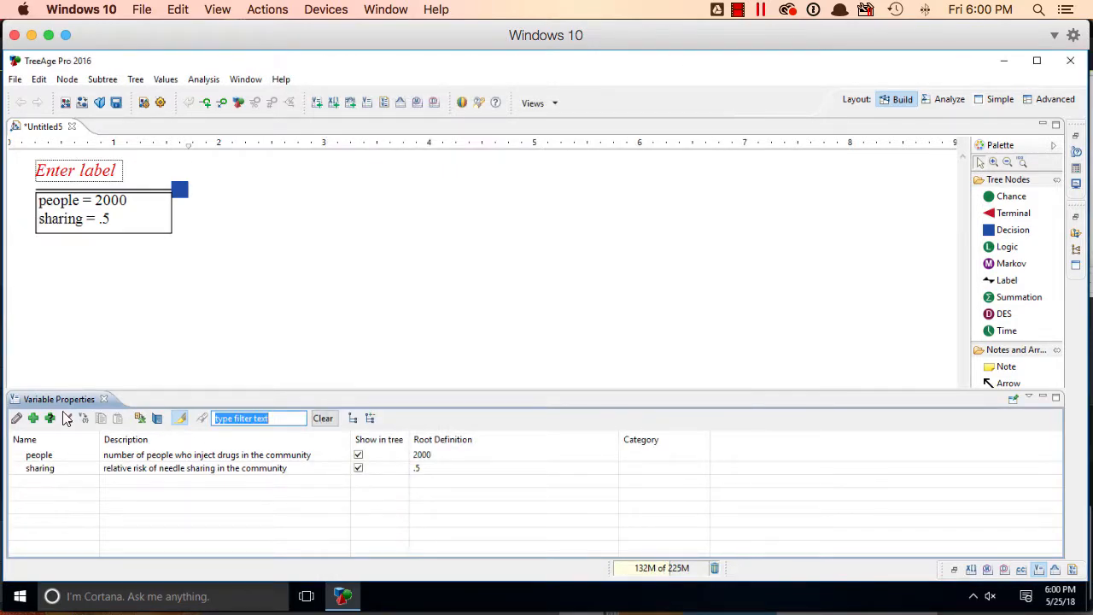
# Add a variable "effect" described as "effectiveness of an injection site" with root definition 10 - 9 * sharing
pyautogui.click(33, 419)
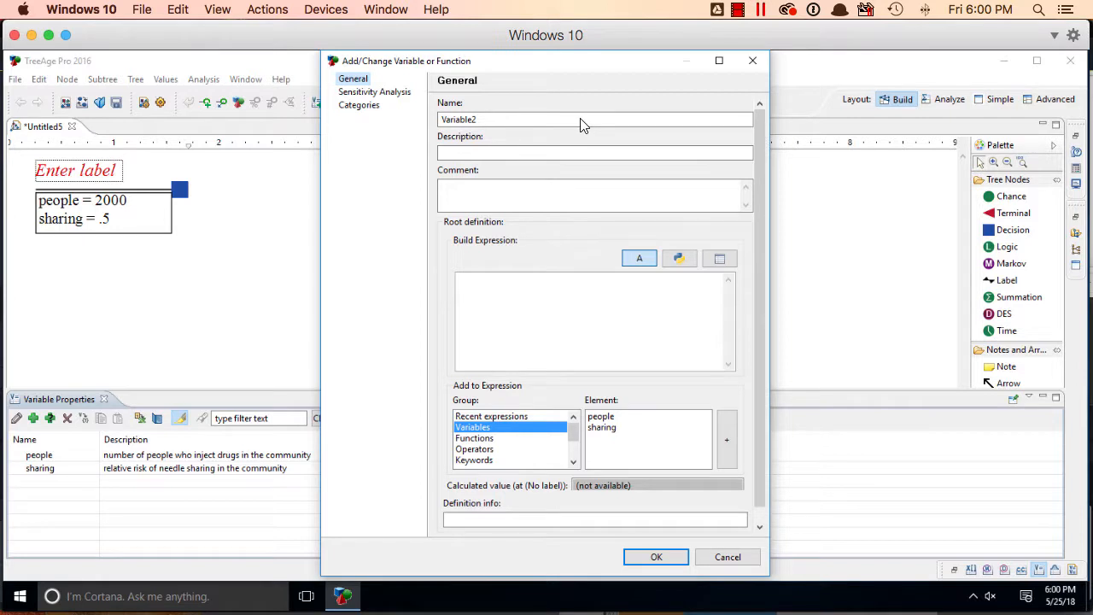
pyautogui.doubleClick(581, 119)
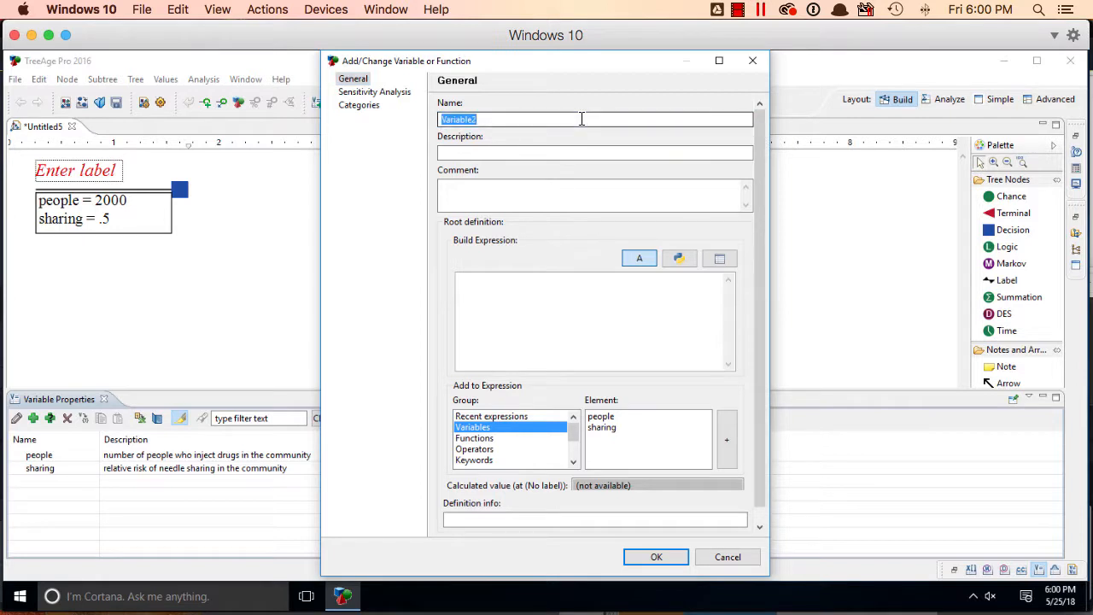
pyautogui.write('effect')
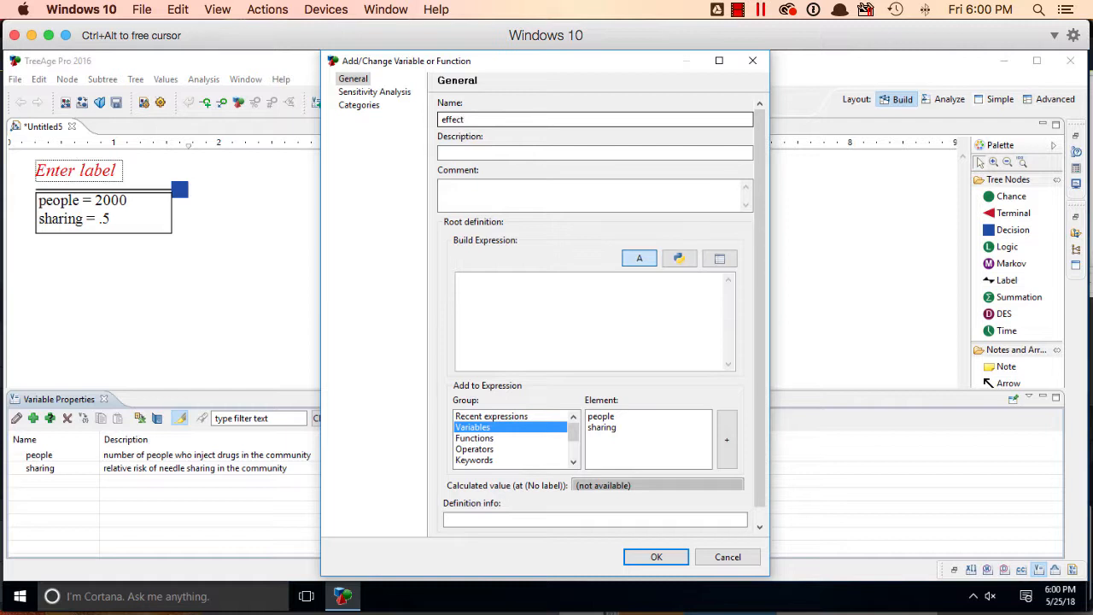
pyautogui.press('Tab')
pyautogui.write('effectivenes')
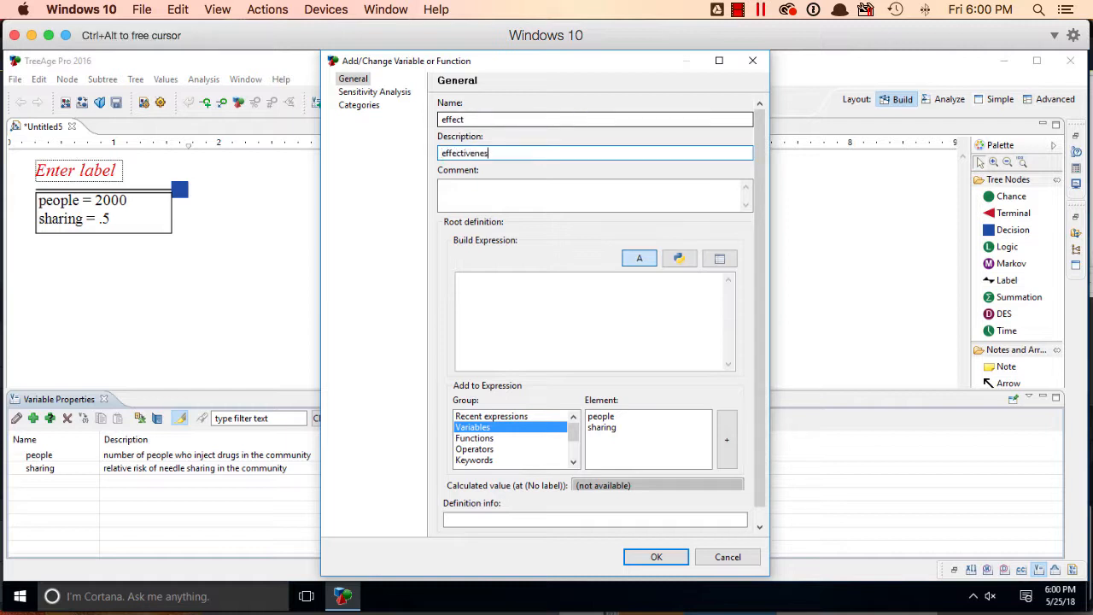
pyautogui.write('s of an injection site')
pyautogui.click(578, 288)
pyautogui.write('10 ')
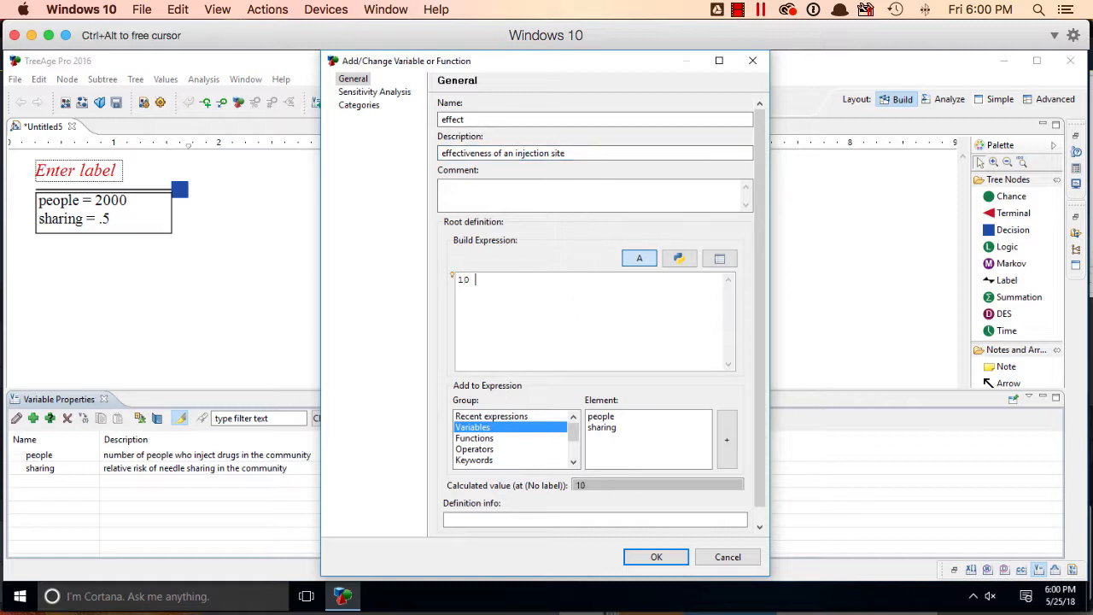
pyautogui.write('- 9 *')
pyautogui.click(628, 429)
pyautogui.click(727, 438)
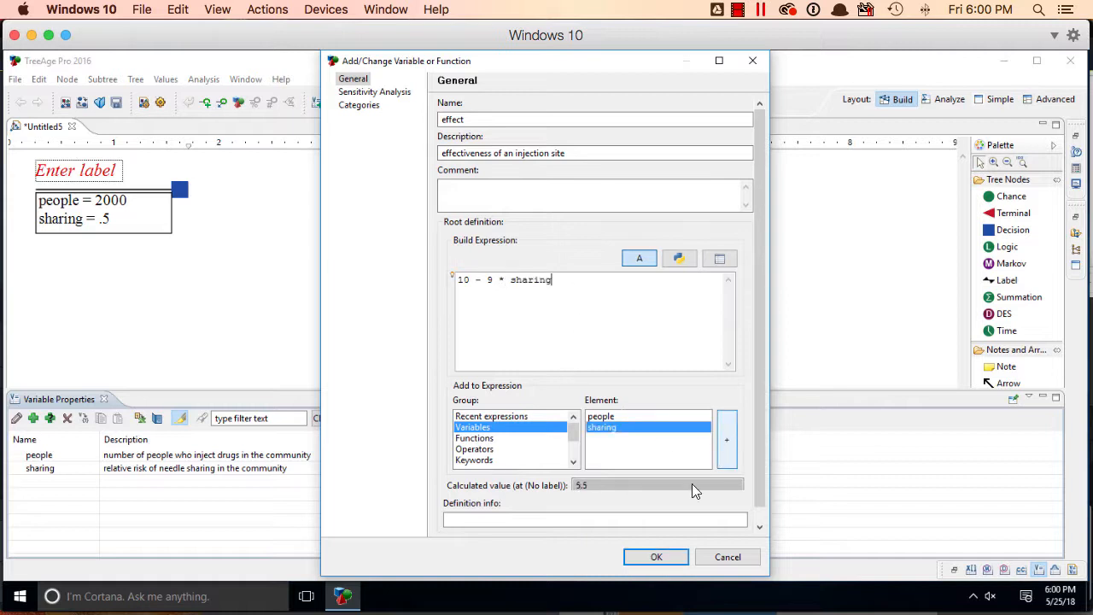
pyautogui.click(636, 557)
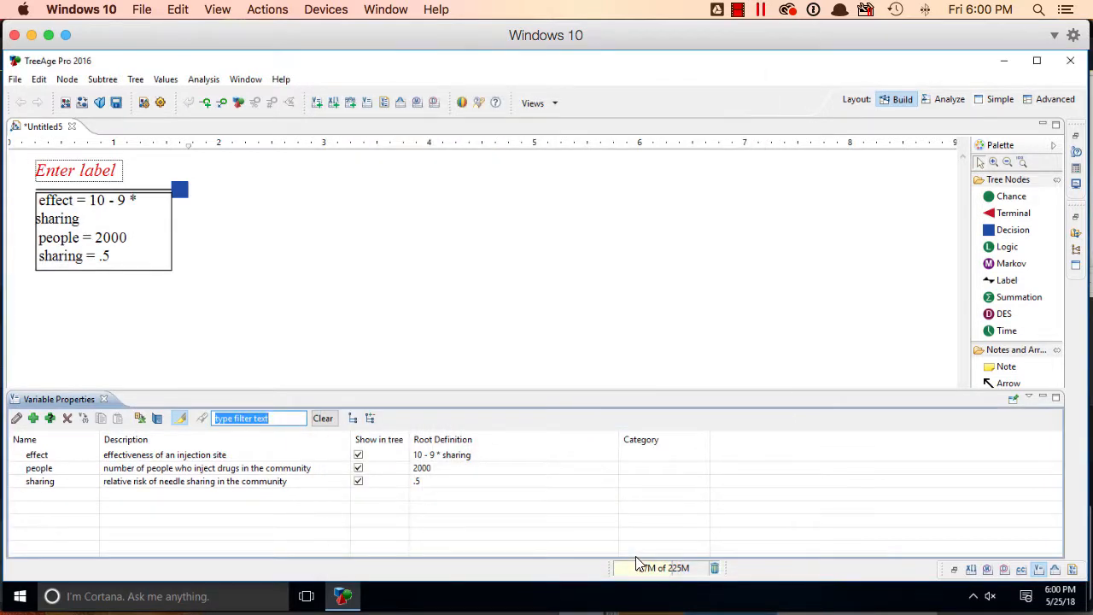
# Start a new variable named "cost1" with the description "cost function for the first injection site"
pyautogui.click(33, 418)
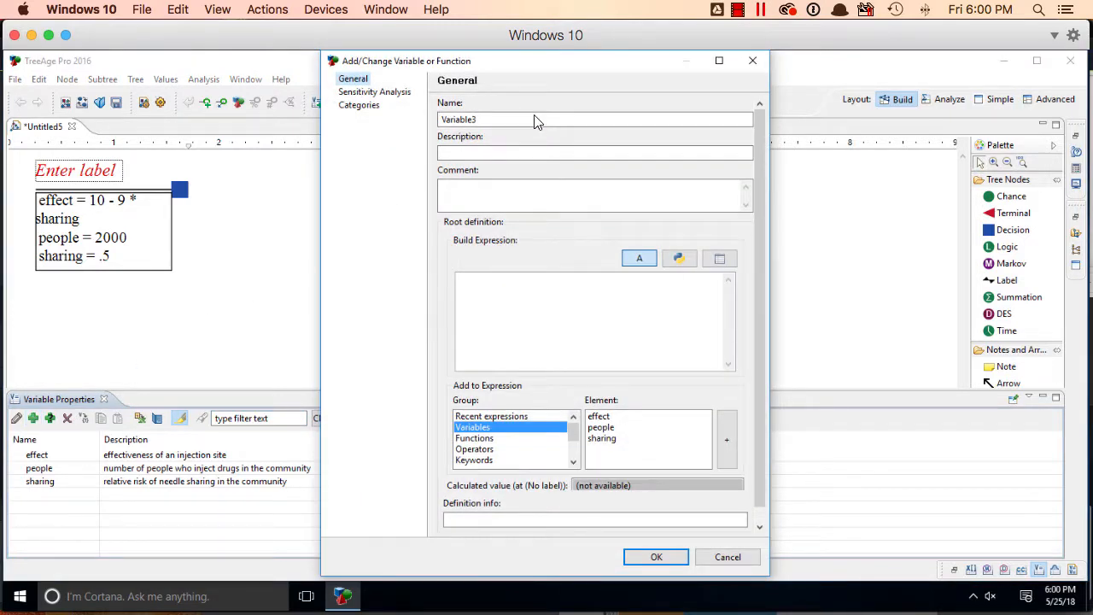
pyautogui.doubleClick(535, 119)
pyautogui.write('cost1')
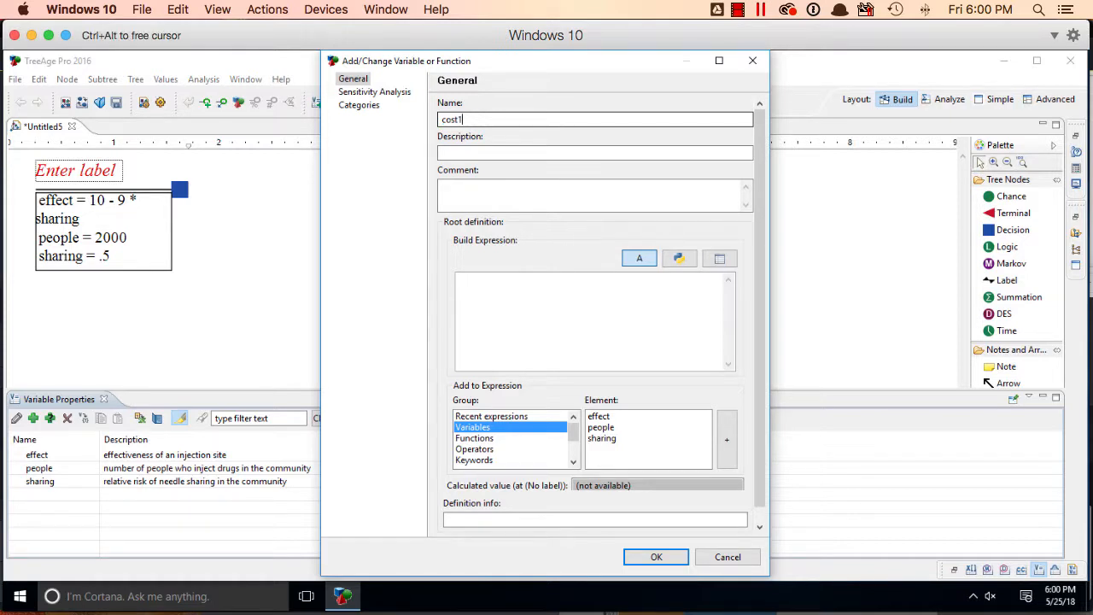
pyautogui.press('Tab')
pyautogui.write('cost func')
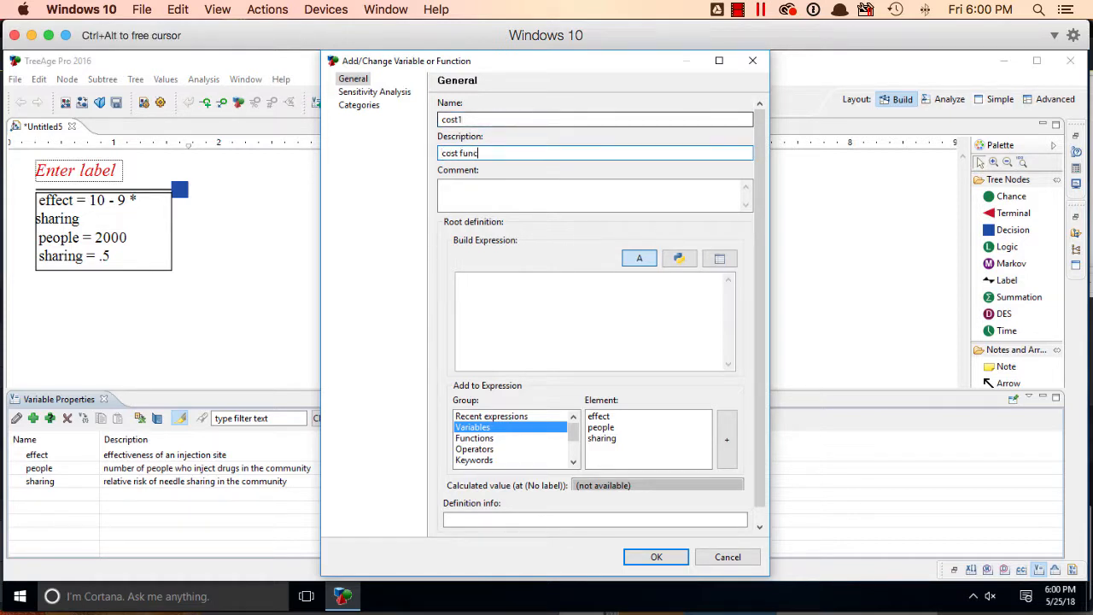
pyautogui.write('tion for the first injection site')
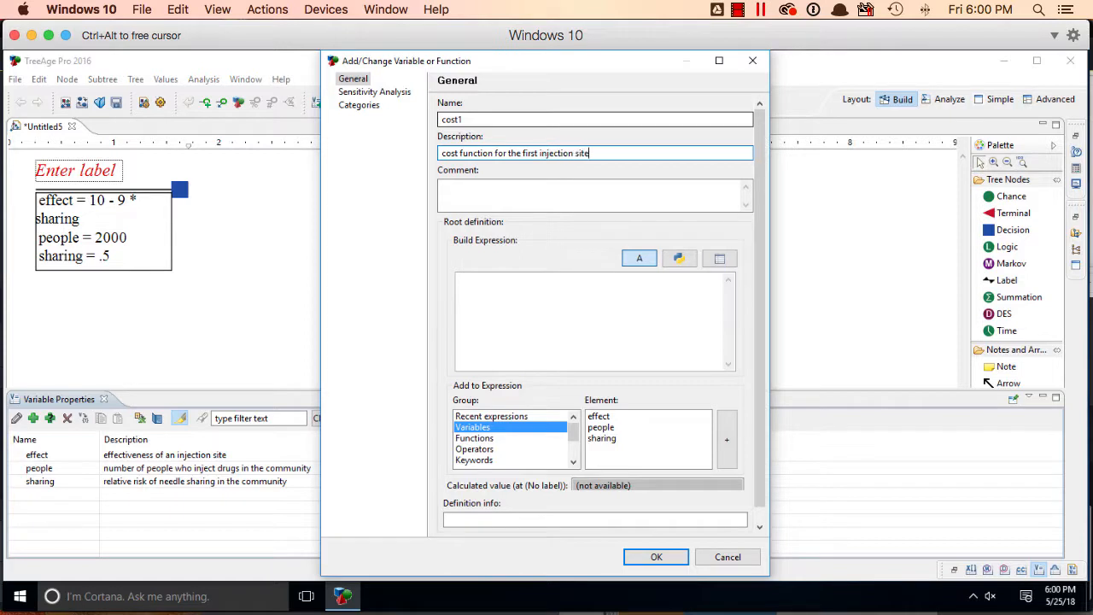
# Define cost1 at the root as 120000000 * (sharing / people) and save the variable
pyautogui.click(569, 316)
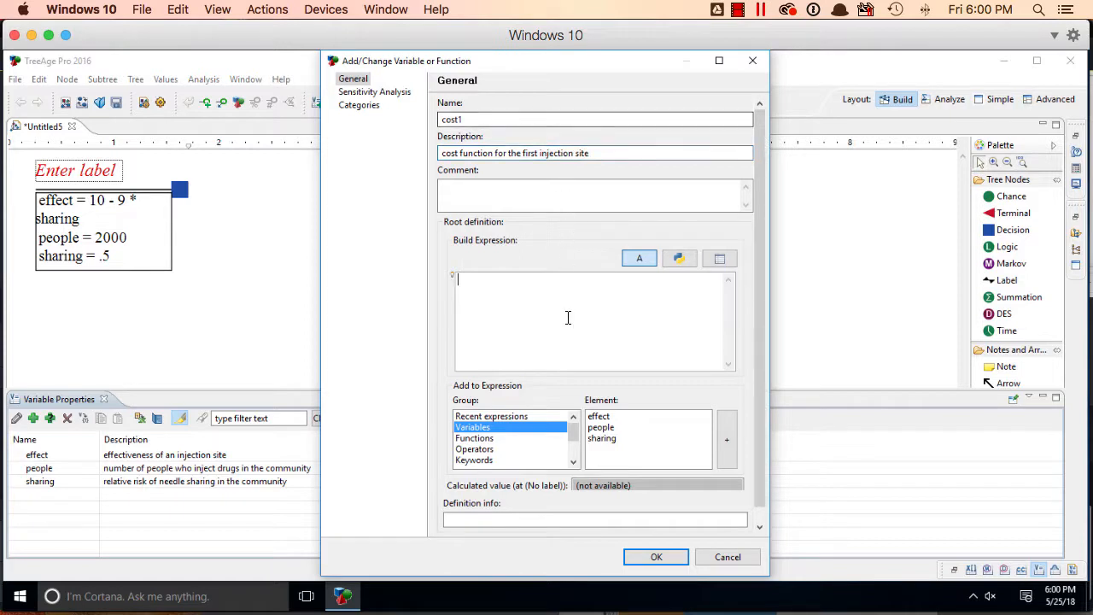
pyautogui.write('120000000')
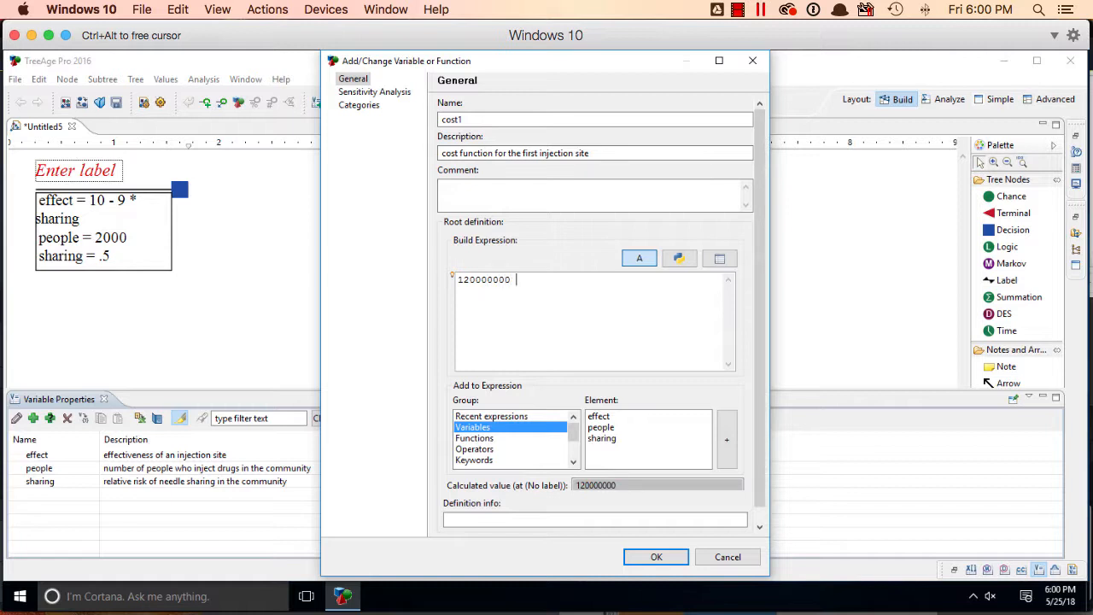
pyautogui.write(' * ()')
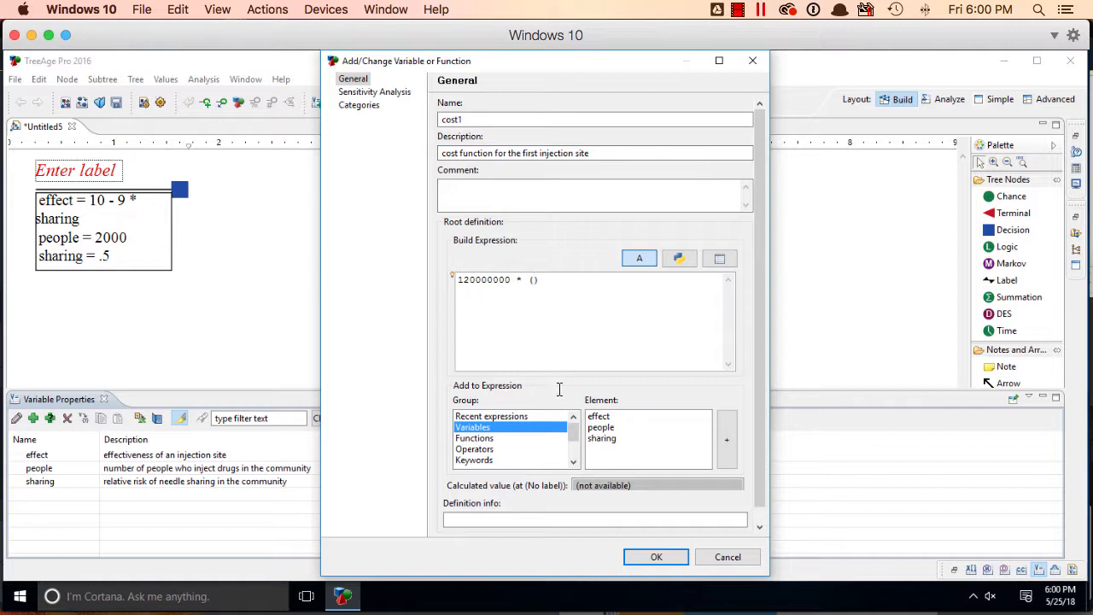
pyautogui.click(613, 439)
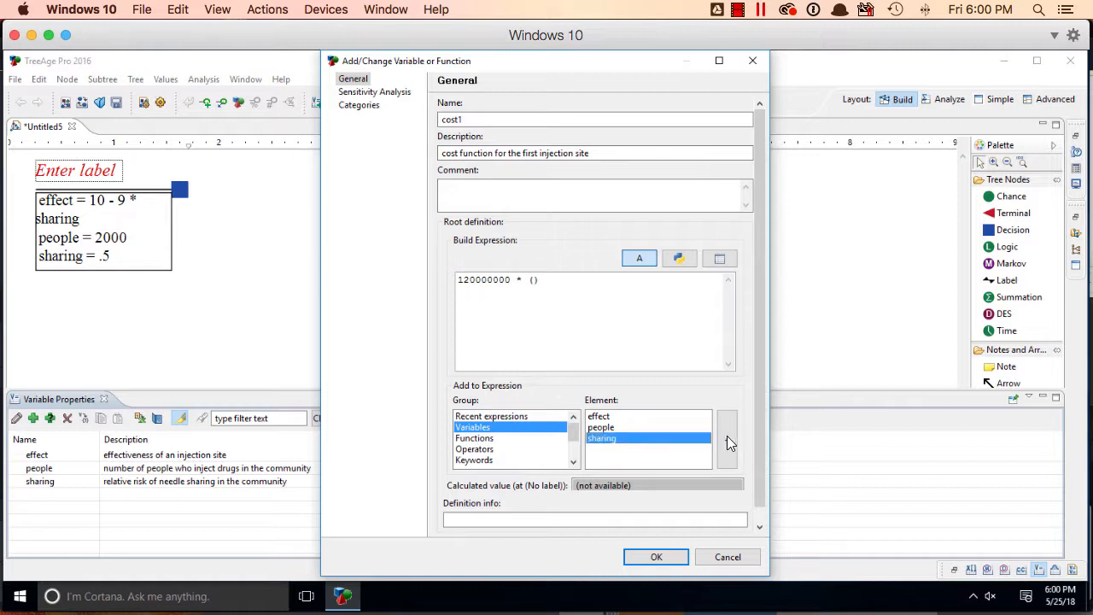
pyautogui.click(727, 437)
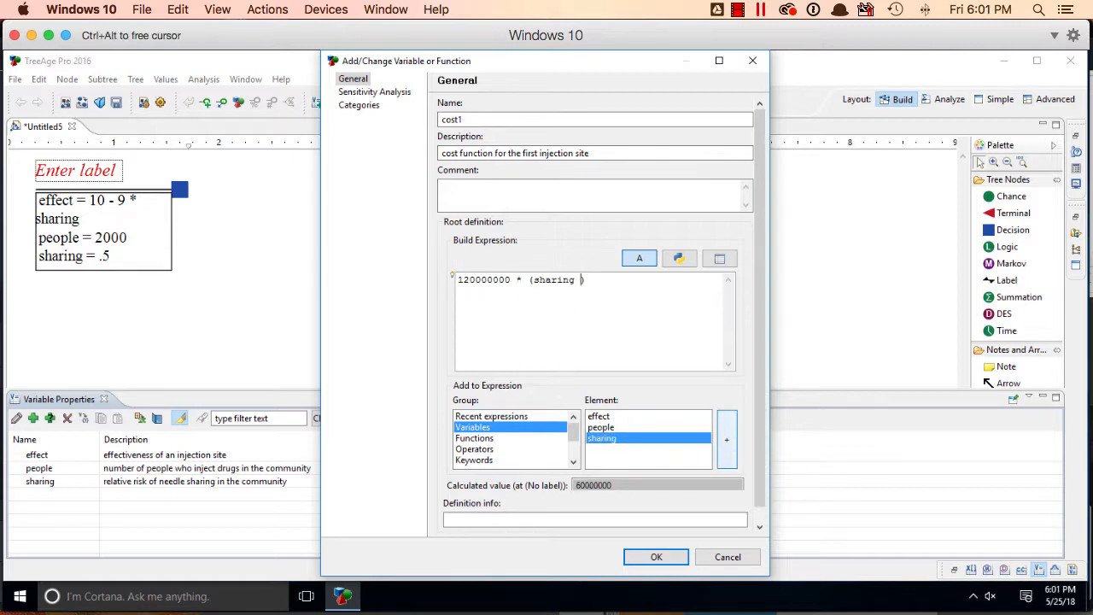
pyautogui.write('/')
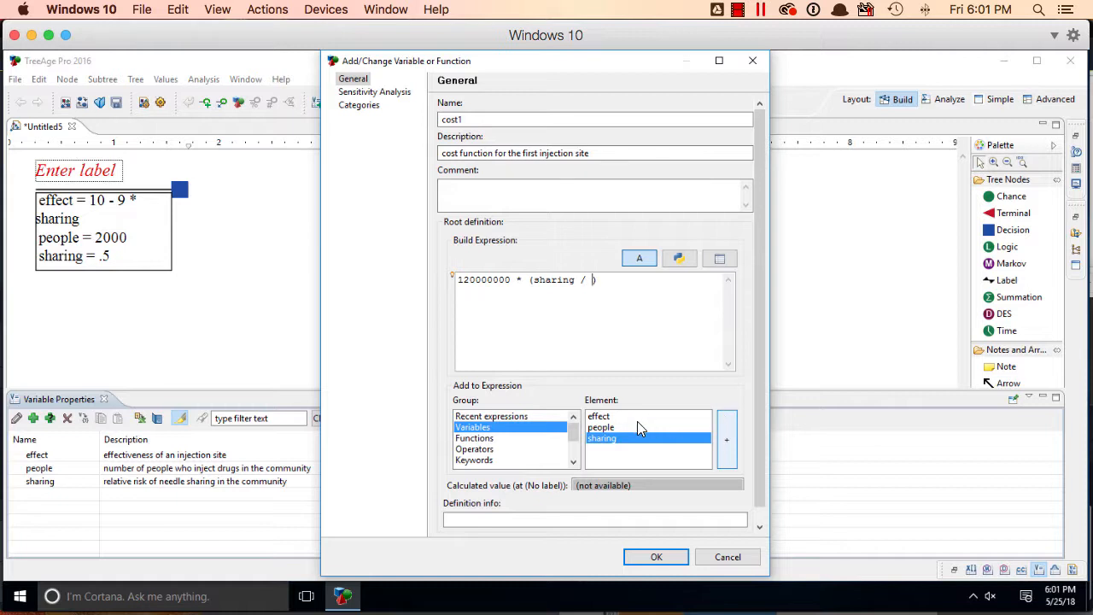
pyautogui.click(638, 421)
pyautogui.click(662, 427)
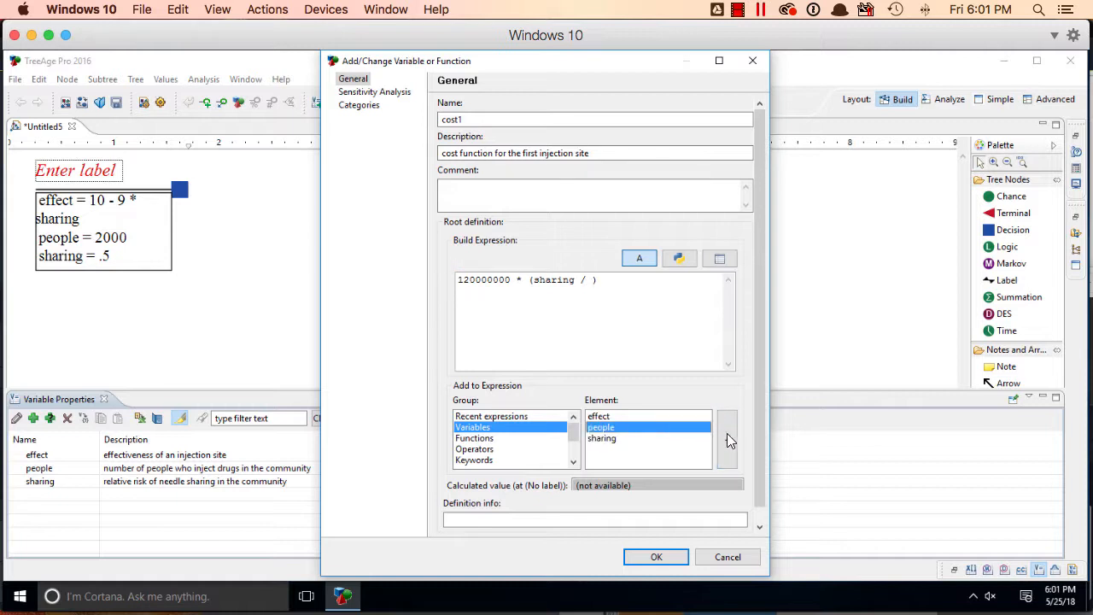
pyautogui.click(726, 435)
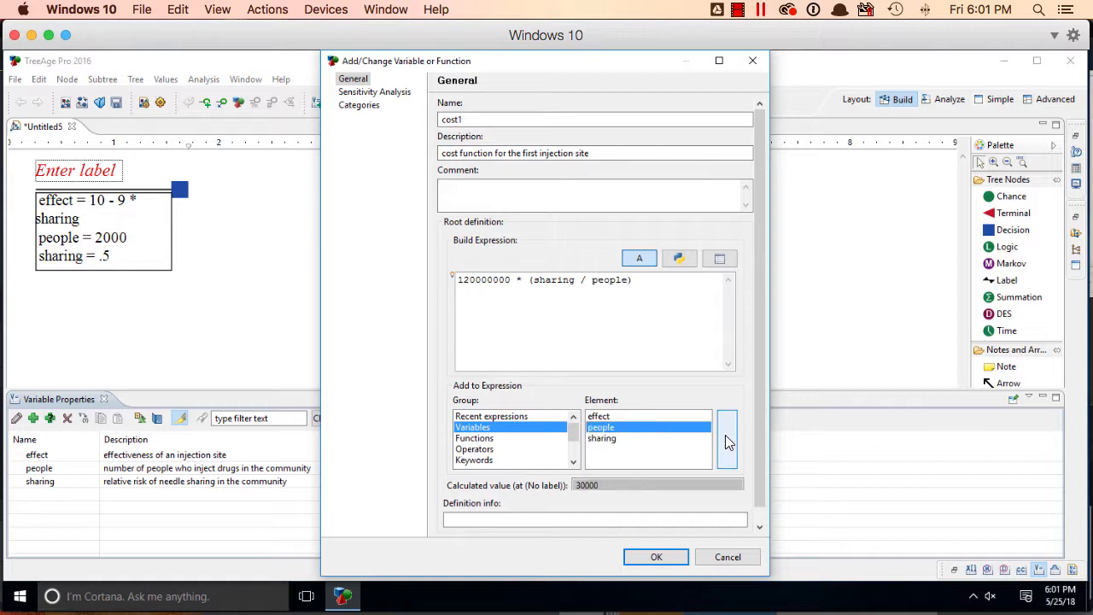
pyautogui.click(653, 556)
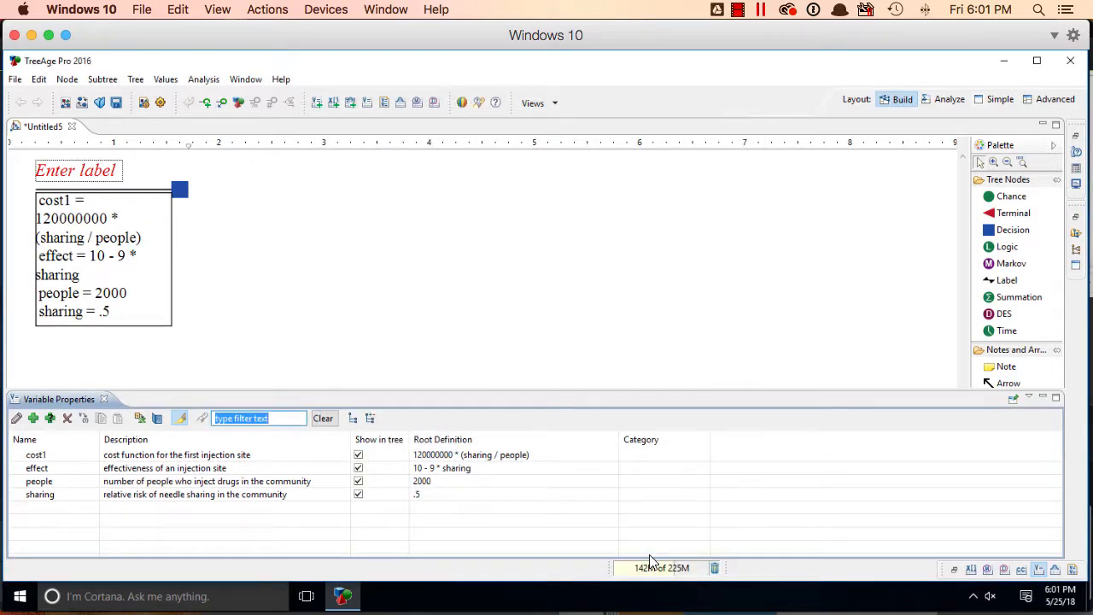
# Start a new variable named "cost2" with the description "cost function for the second injection site"
pyautogui.click(32, 418)
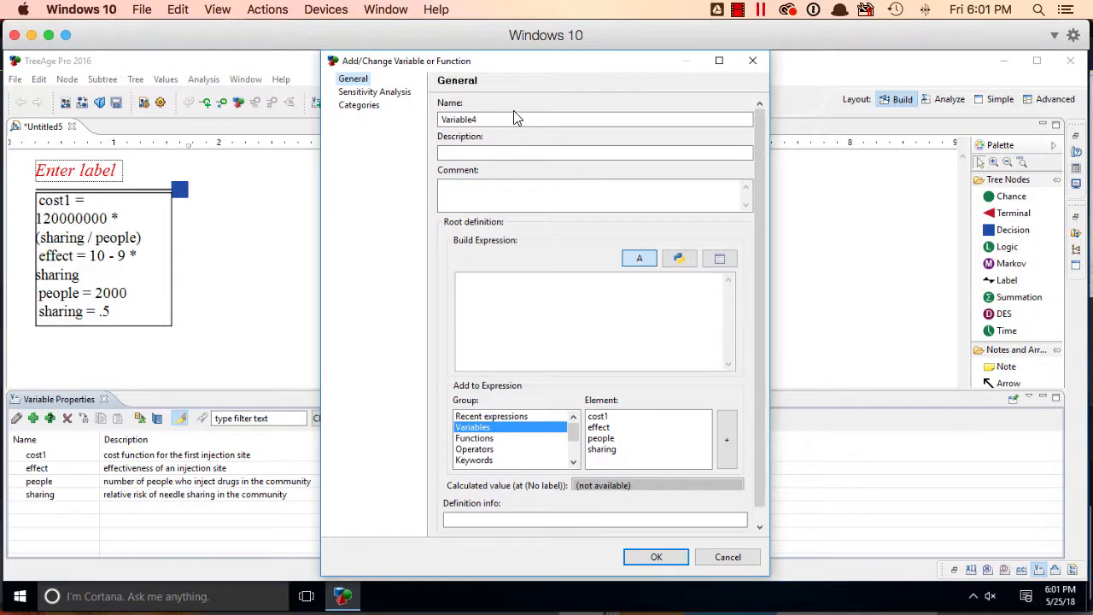
pyautogui.doubleClick(518, 119)
pyautogui.write('c')
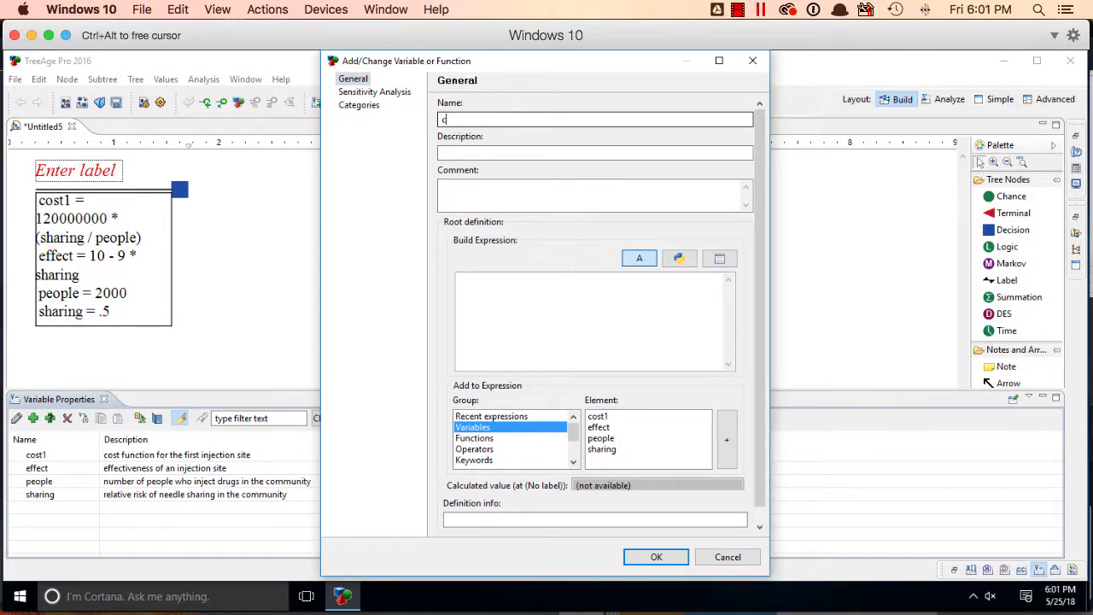
pyautogui.write('ost2')
pyautogui.press('Tab')
pyautogui.write('cos')
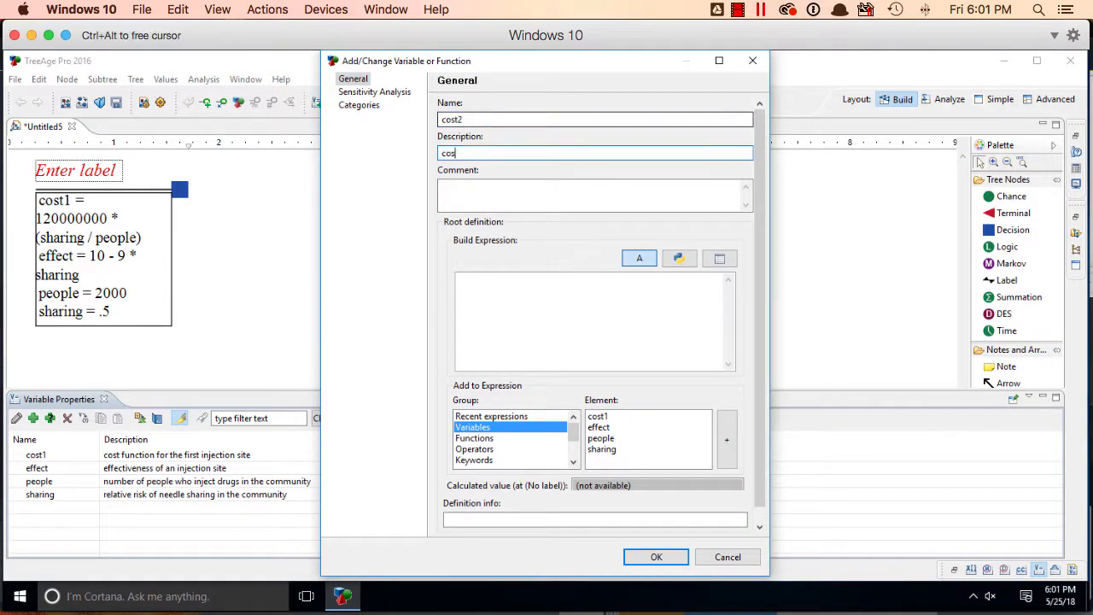
pyautogui.write('t function for the second i')
pyautogui.write('njection site')
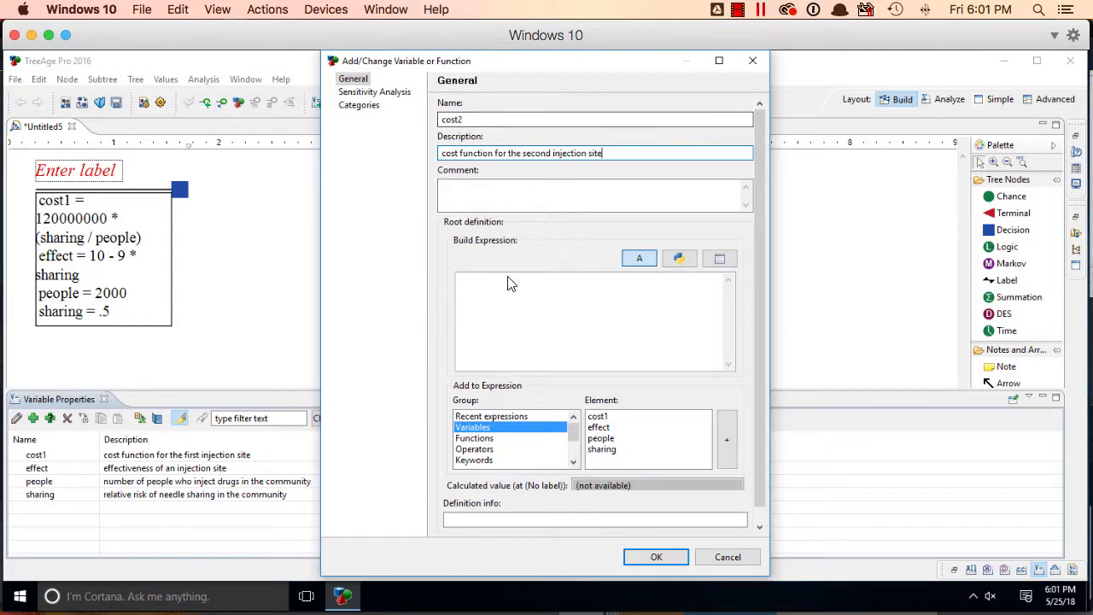
# Define cost2 at the root as 120000000 * ((sharing + 2.5) / people) and save the variable
pyautogui.click(512, 298)
pyautogui.write('120000000')
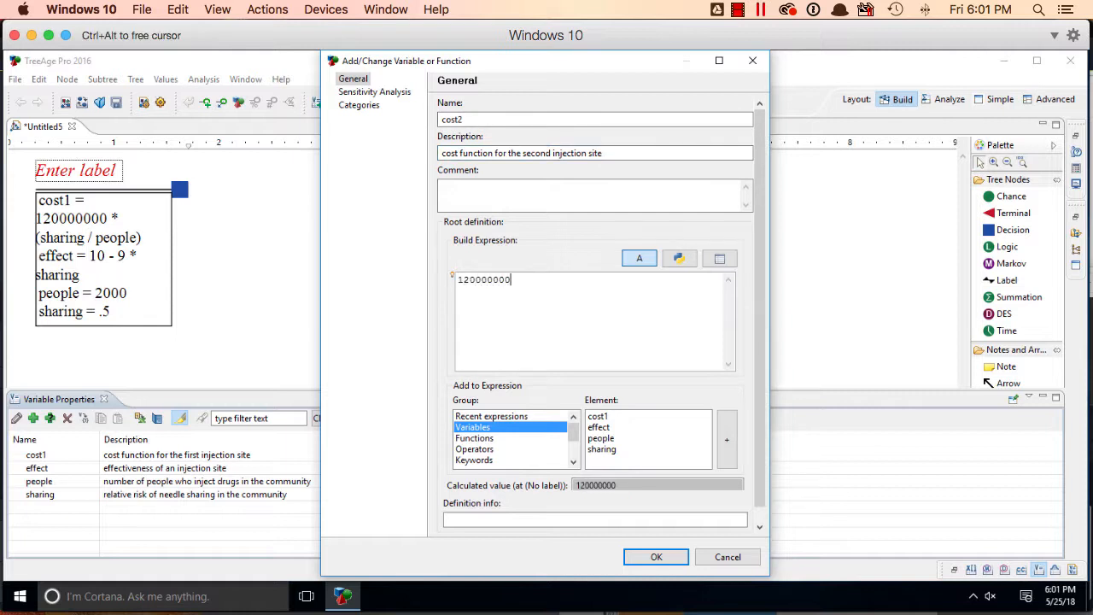
pyautogui.write(' * ((')
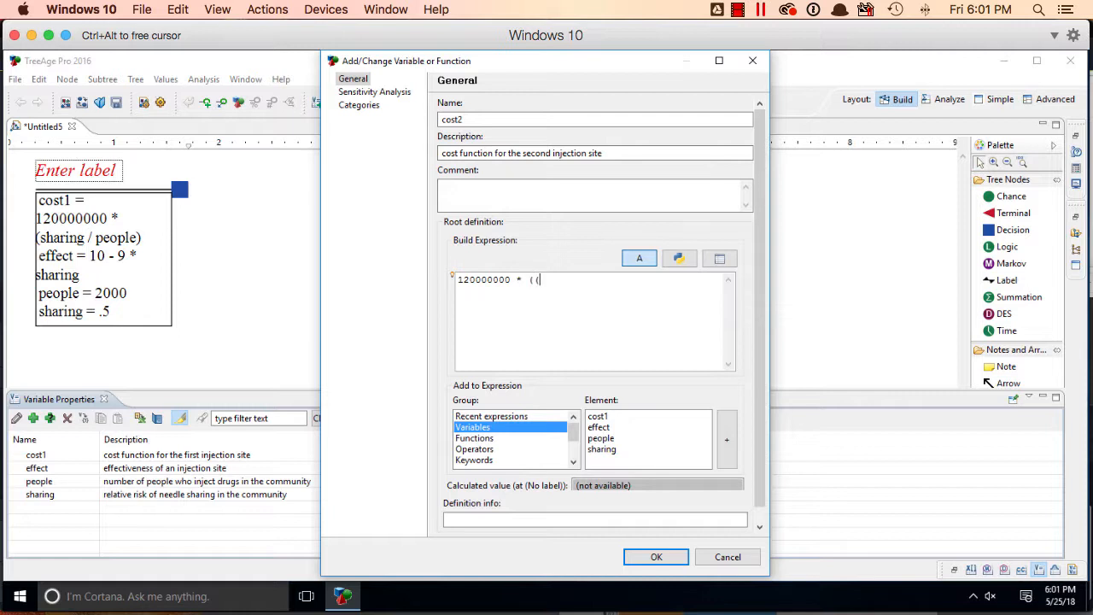
pyautogui.click(612, 450)
pyautogui.click(722, 430)
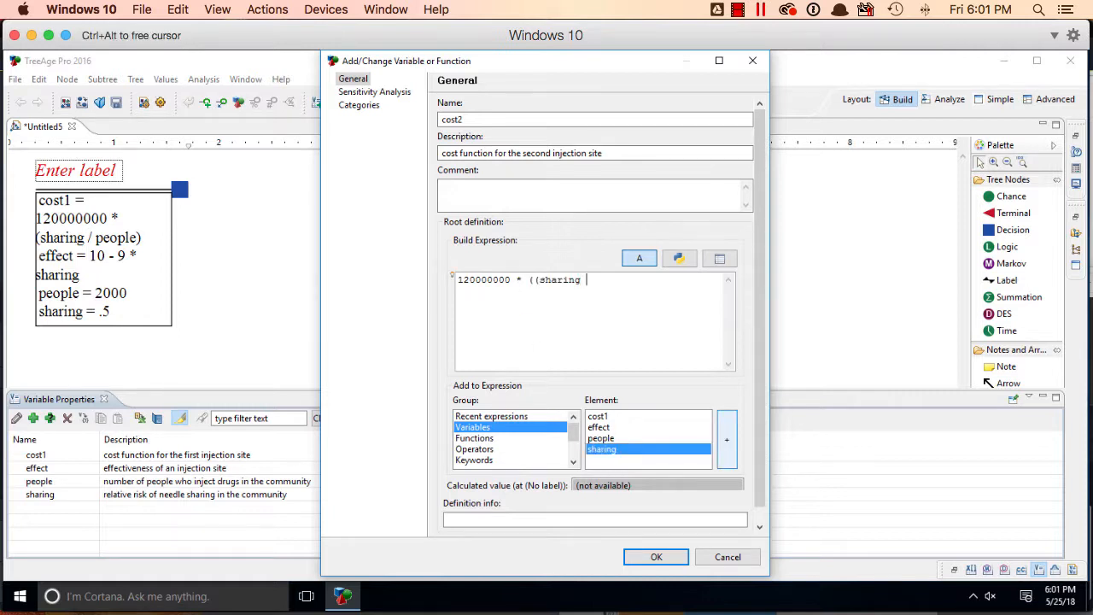
pyautogui.write('+ 2.5) /')
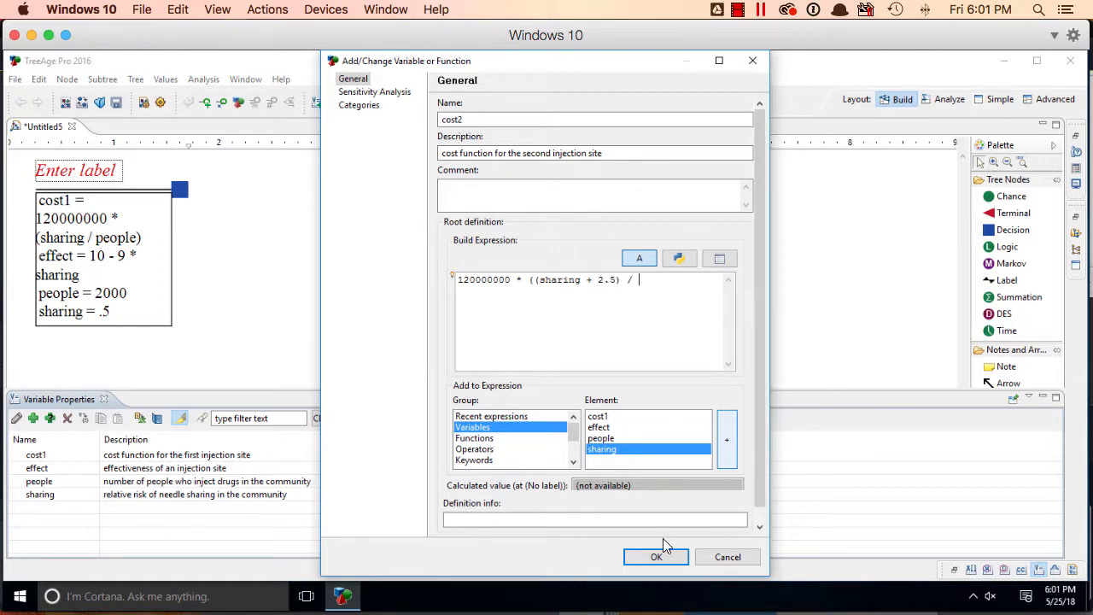
pyautogui.click(638, 439)
pyautogui.click(726, 439)
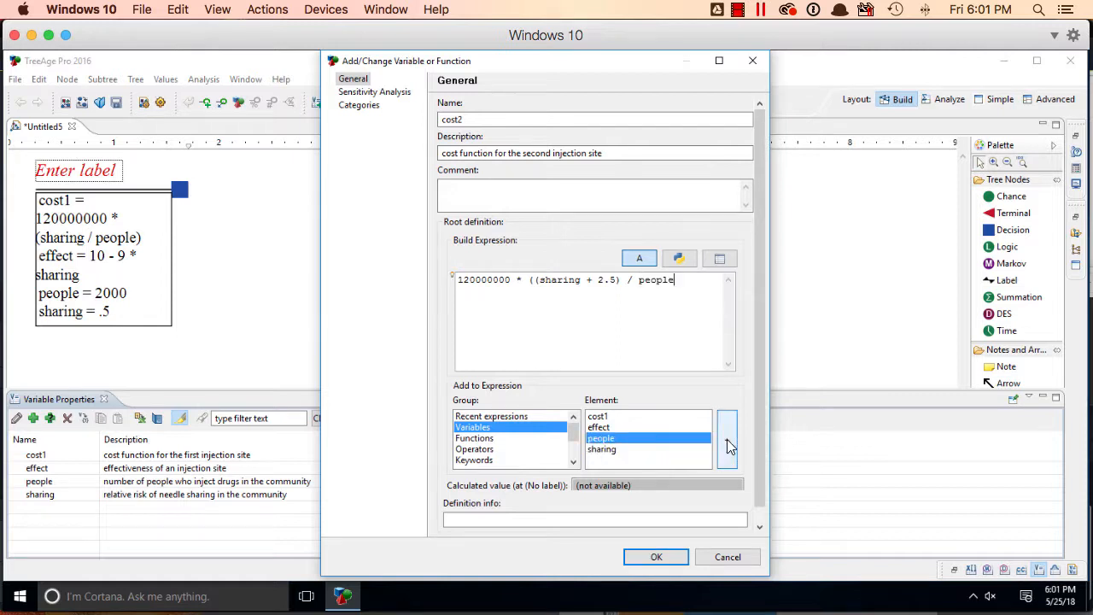
pyautogui.write(')')
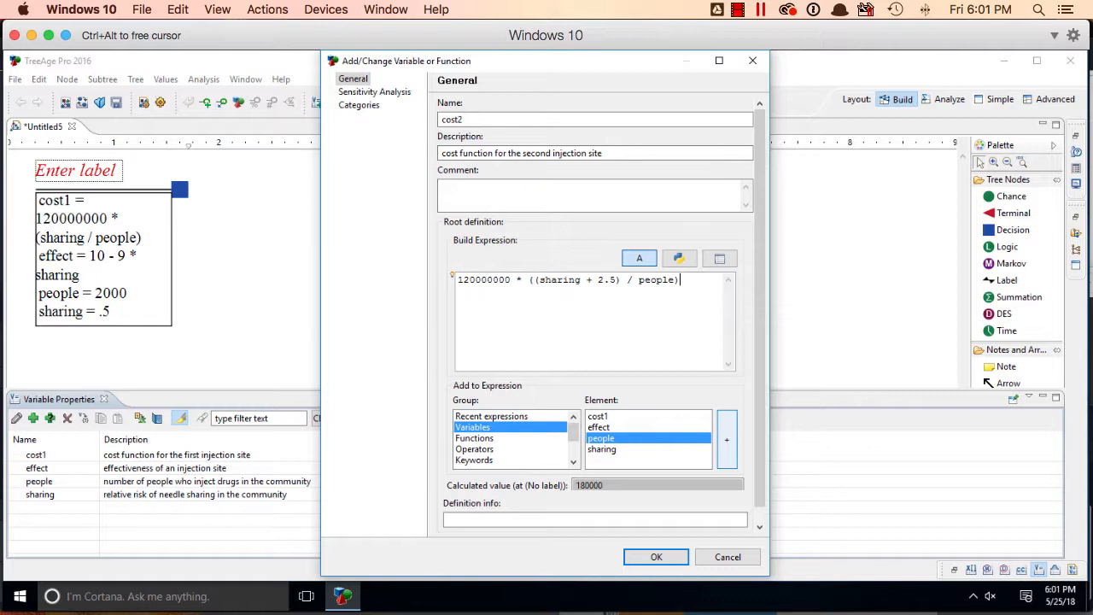
pyautogui.click(656, 557)
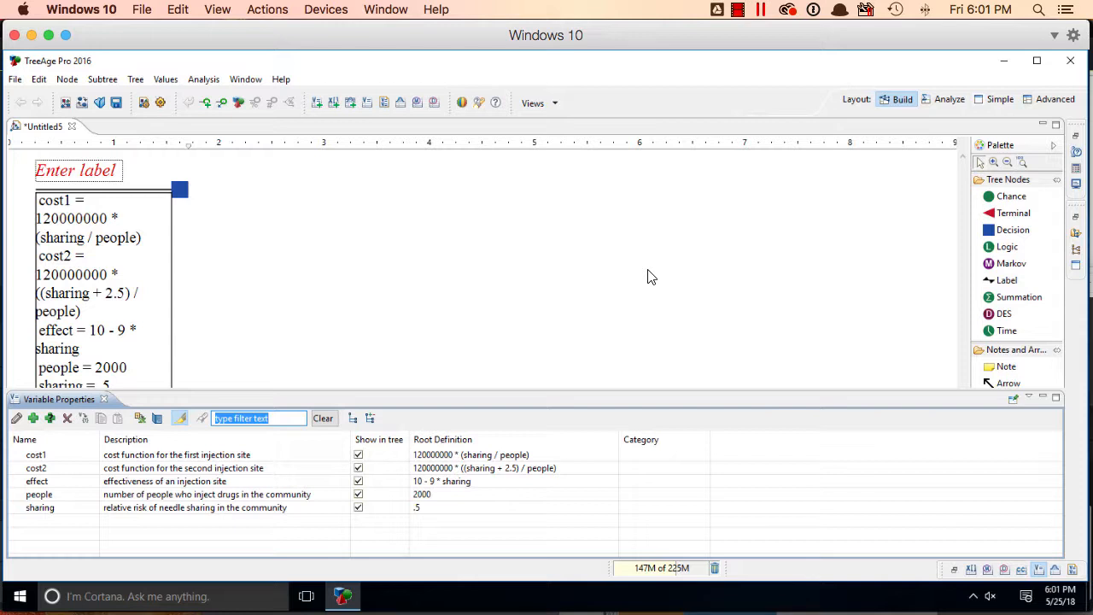
# Add a terminal node as the first branch of the root decision node
pyautogui.click(648, 276)
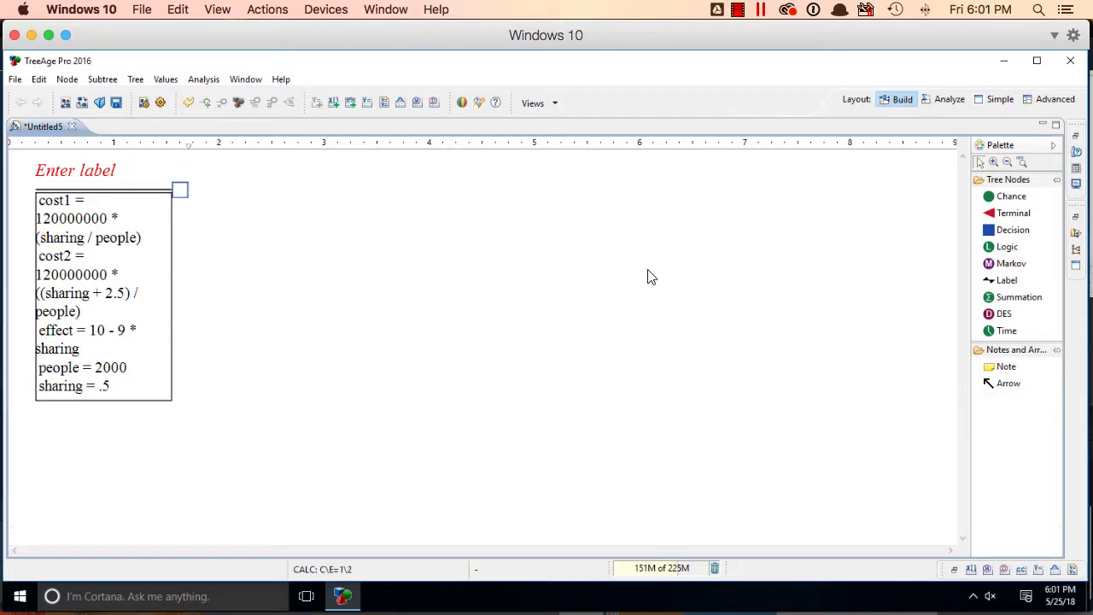
pyautogui.click(1018, 220)
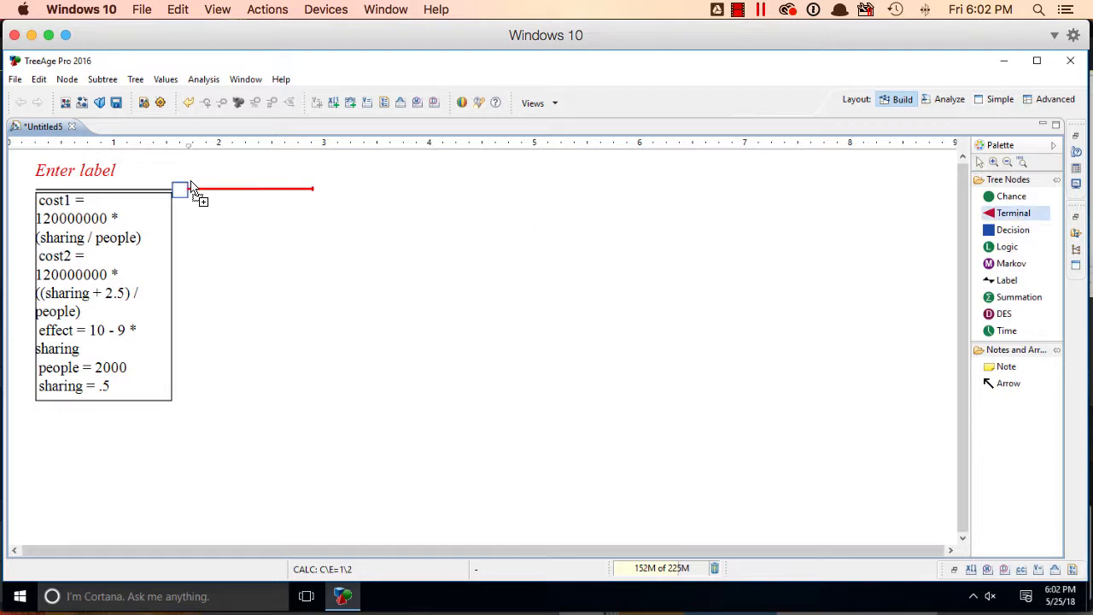
pyautogui.click(211, 191)
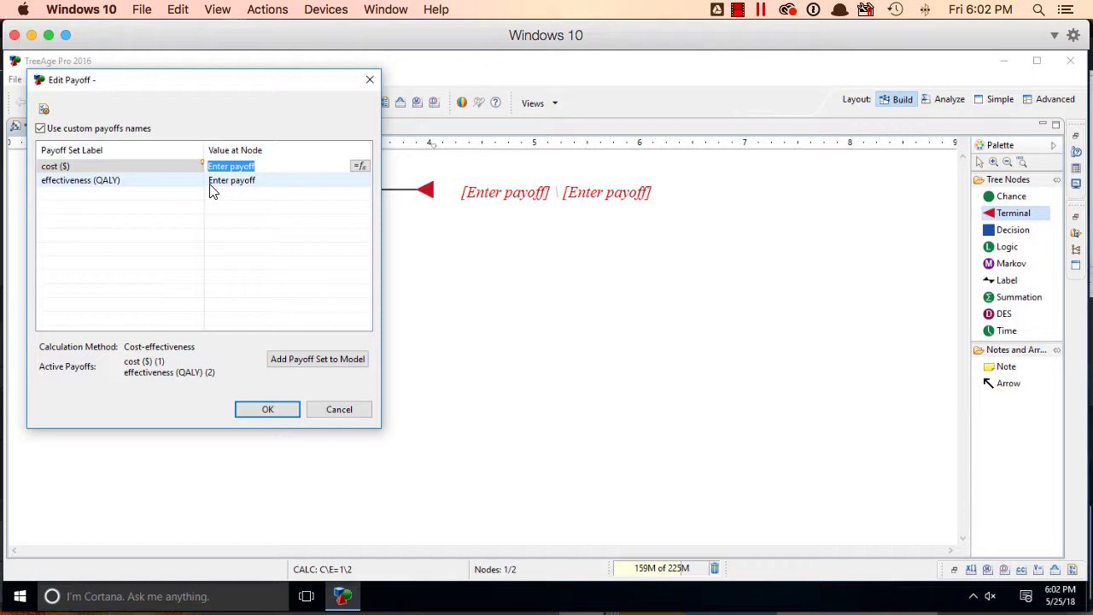
# Set the first branch's payoffs to a cost of 10000 and an effectiveness of 1
pyautogui.write('10000')
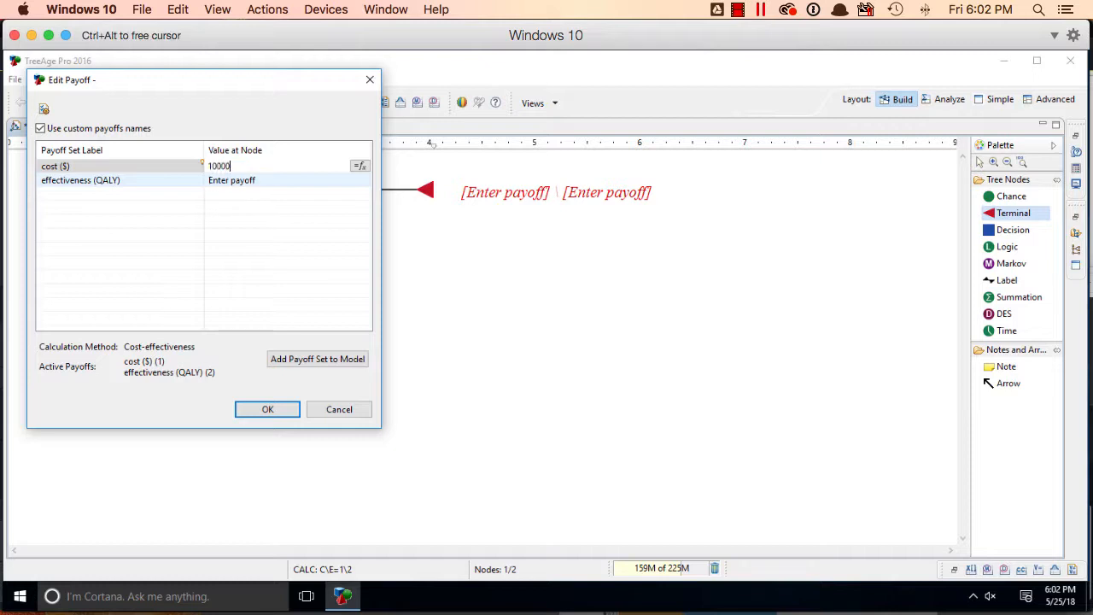
pyautogui.click(210, 182)
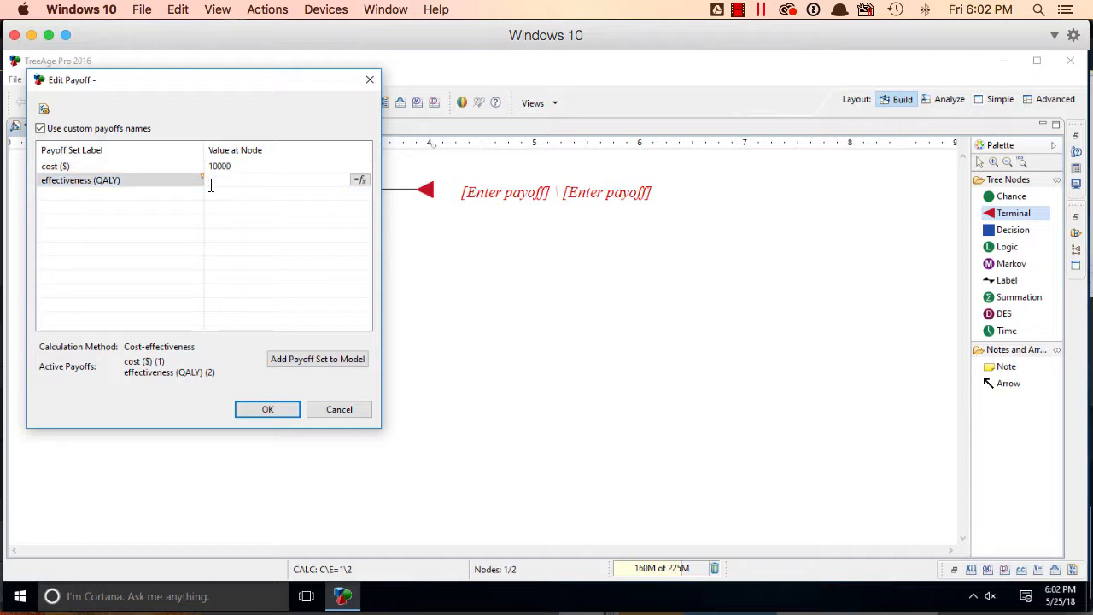
pyautogui.write('1')
pyautogui.click(281, 407)
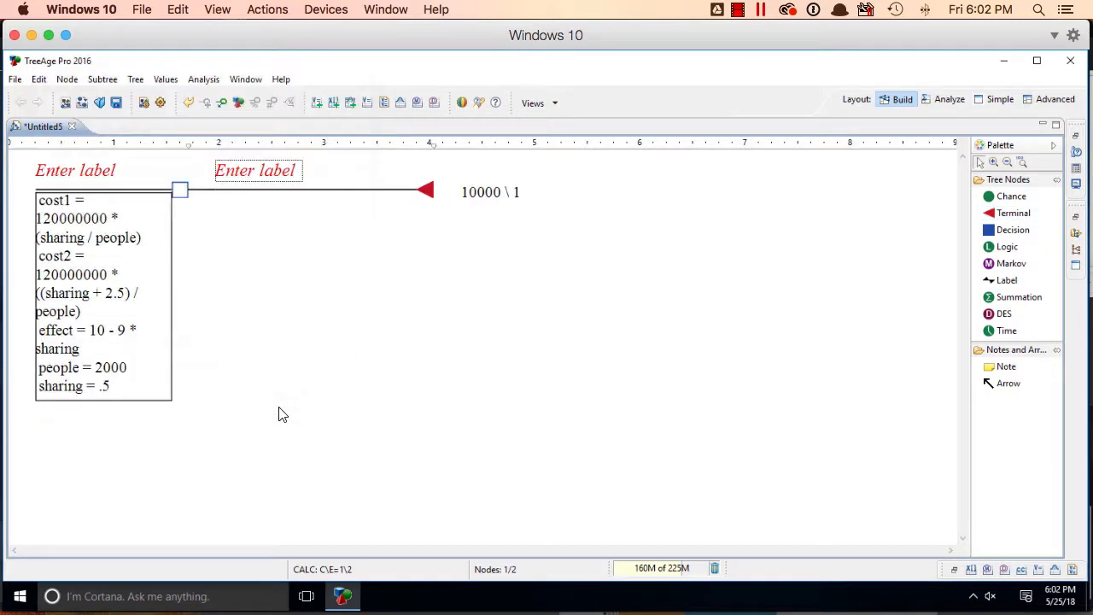
# Add a second terminal branch to the root decision node and set its cost payoff to the variable cost1
pyautogui.click(1021, 215)
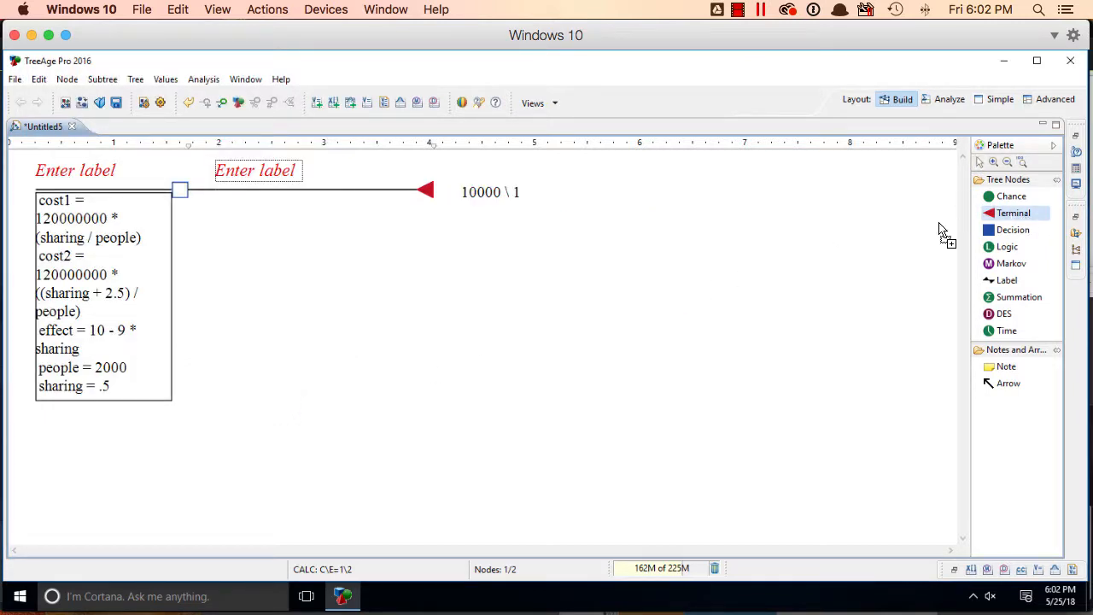
pyautogui.click(293, 202)
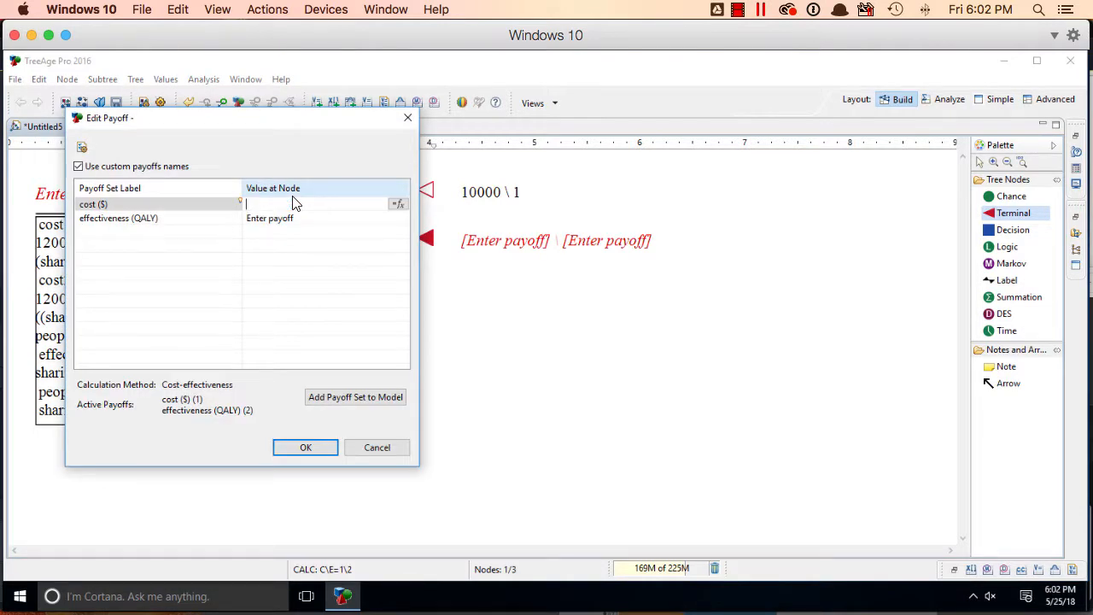
pyautogui.click(396, 204)
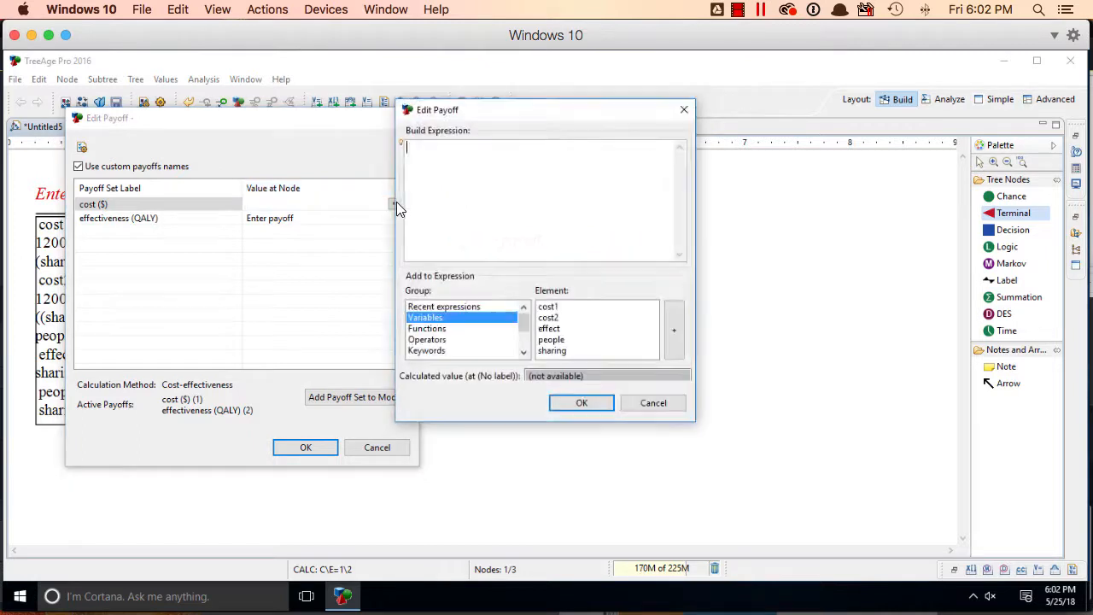
pyautogui.click(554, 306)
pyautogui.click(678, 335)
pyautogui.click(580, 403)
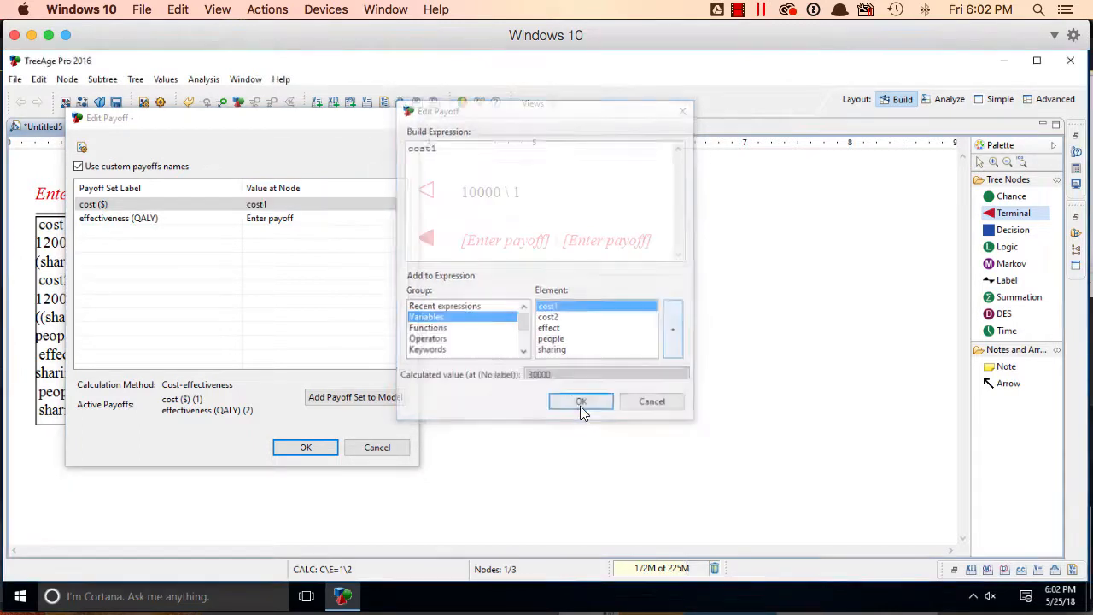
# Set the second branch's effectiveness payoff to the variable effect and save its payoffs
pyautogui.click(307, 219)
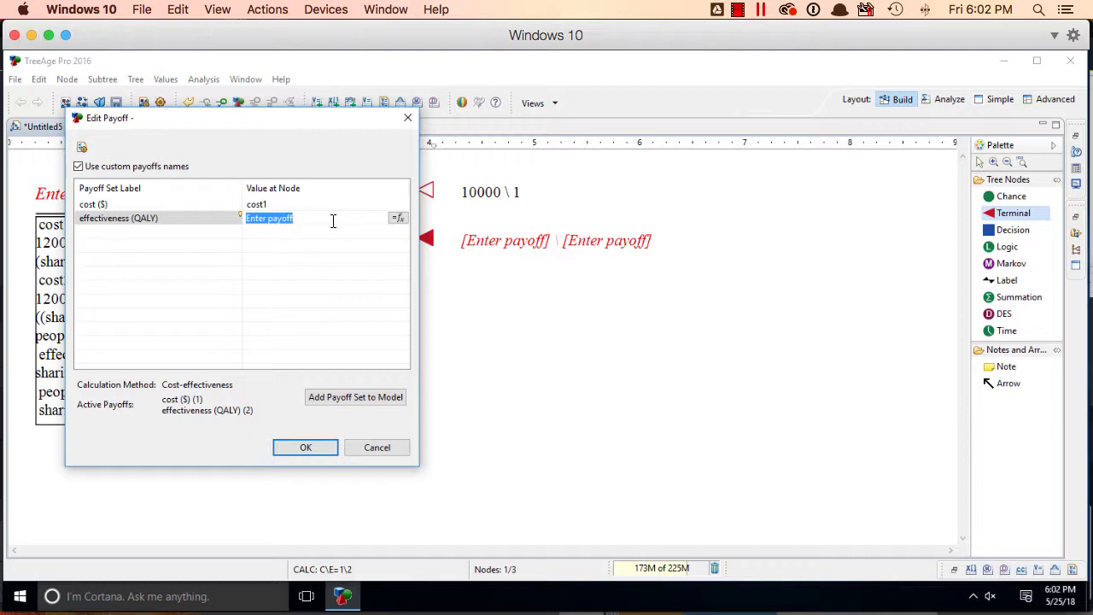
pyautogui.press('BackSpace')
pyautogui.click(396, 217)
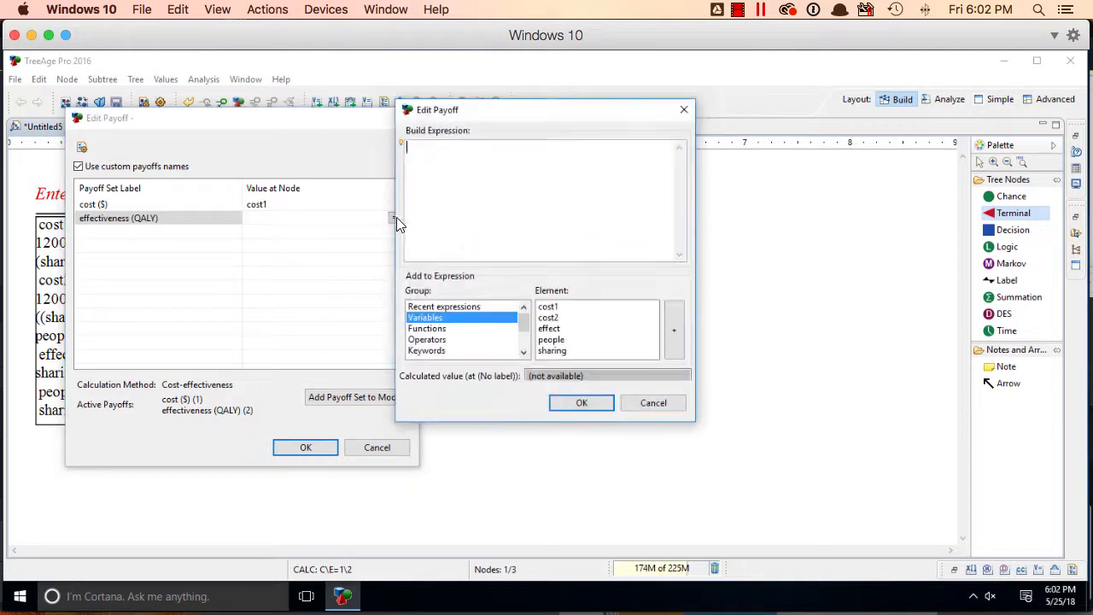
pyautogui.click(563, 329)
pyautogui.click(675, 346)
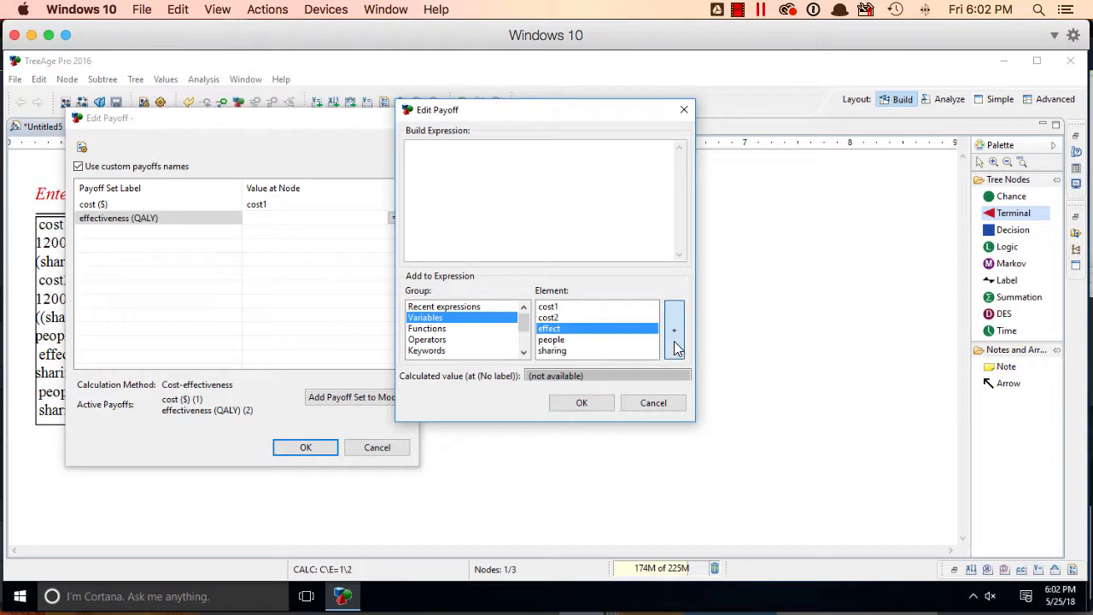
pyautogui.click(582, 403)
pyautogui.click(304, 446)
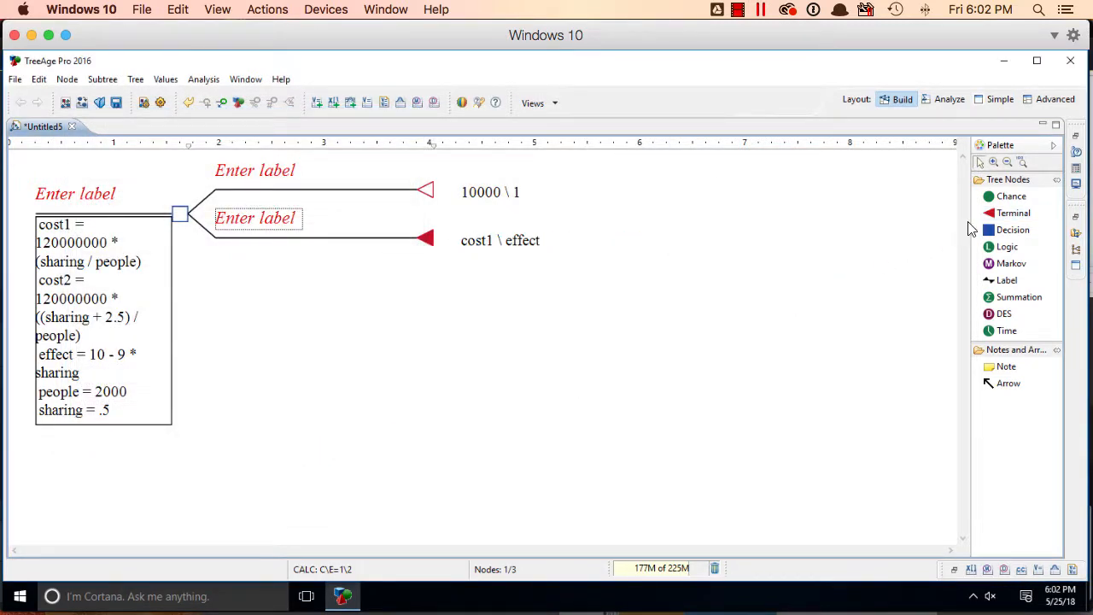
# Add a third terminal branch to the root decision node and set its cost payoff to cost1 + cost2
pyautogui.click(1013, 217)
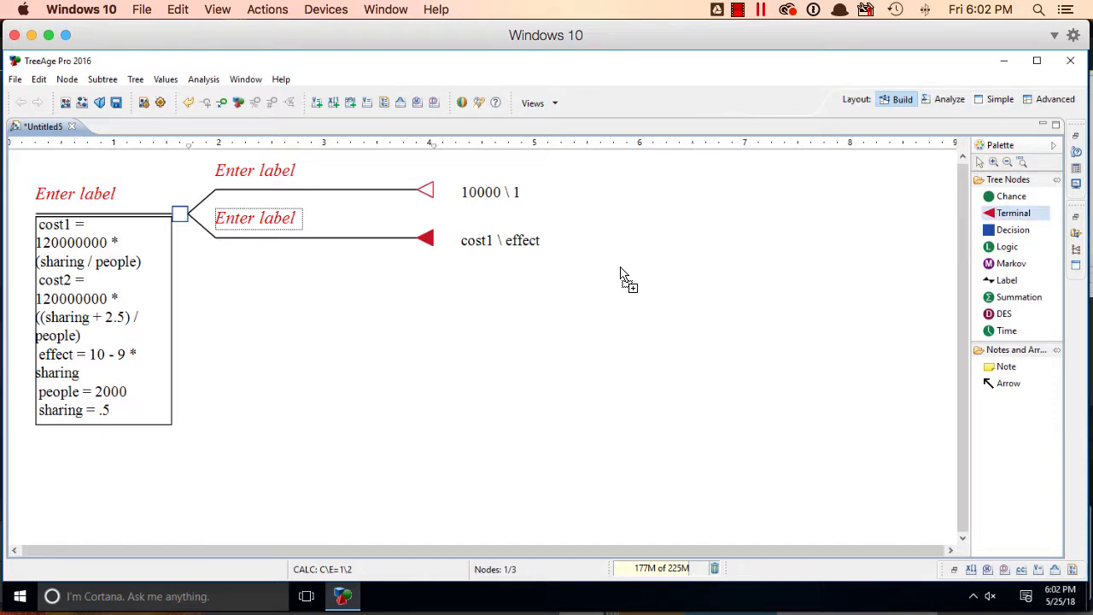
pyautogui.click(313, 248)
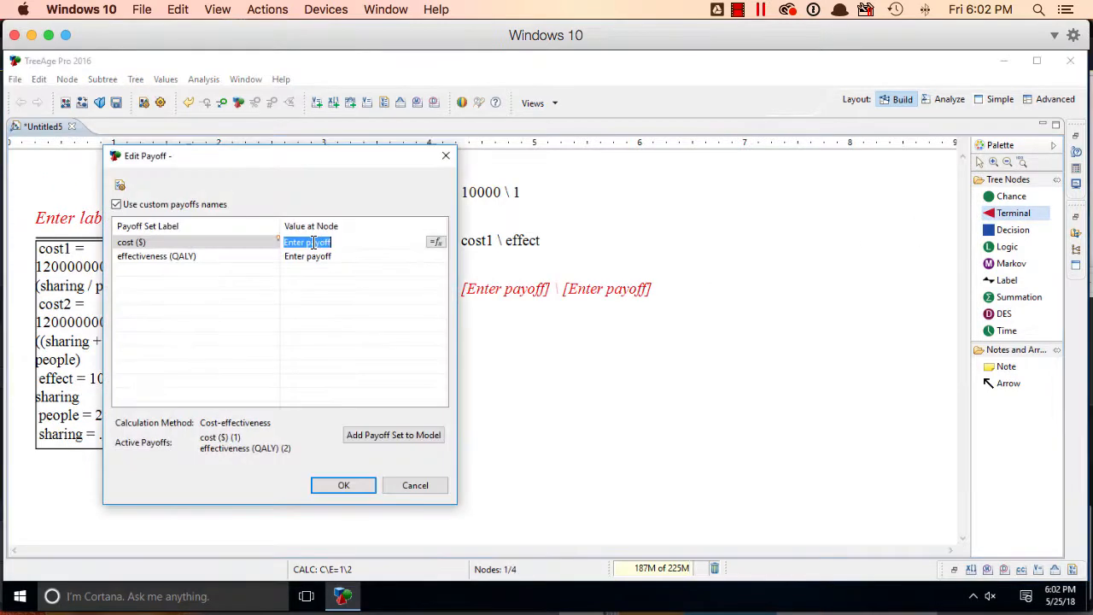
pyautogui.click(438, 242)
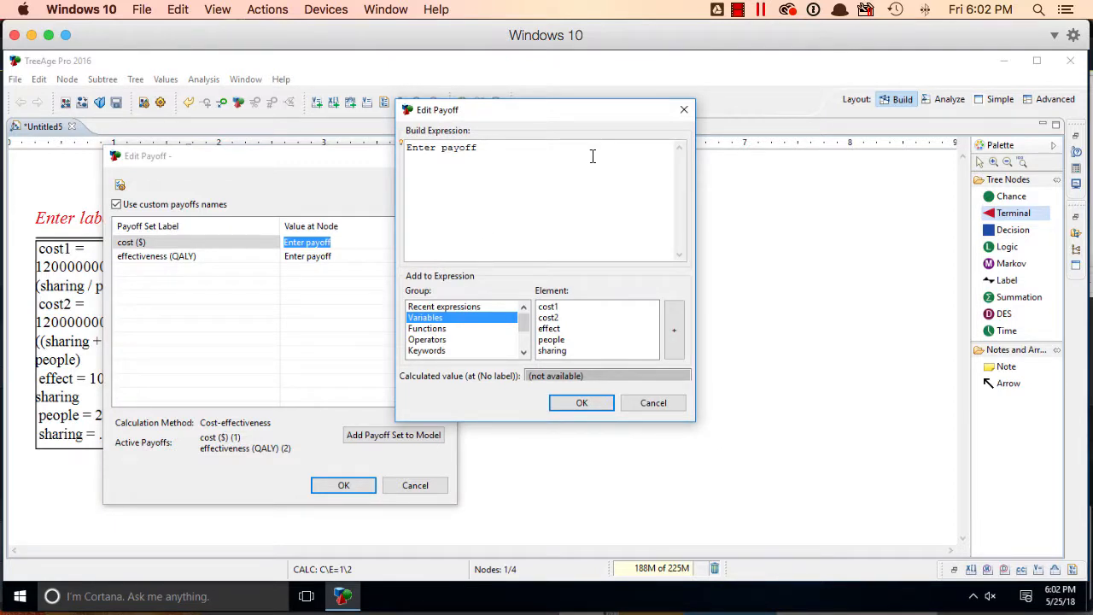
pyautogui.moveTo(590, 156); pyautogui.dragTo(194, 146)
pyautogui.press('BackSpace')
pyautogui.click(576, 307)
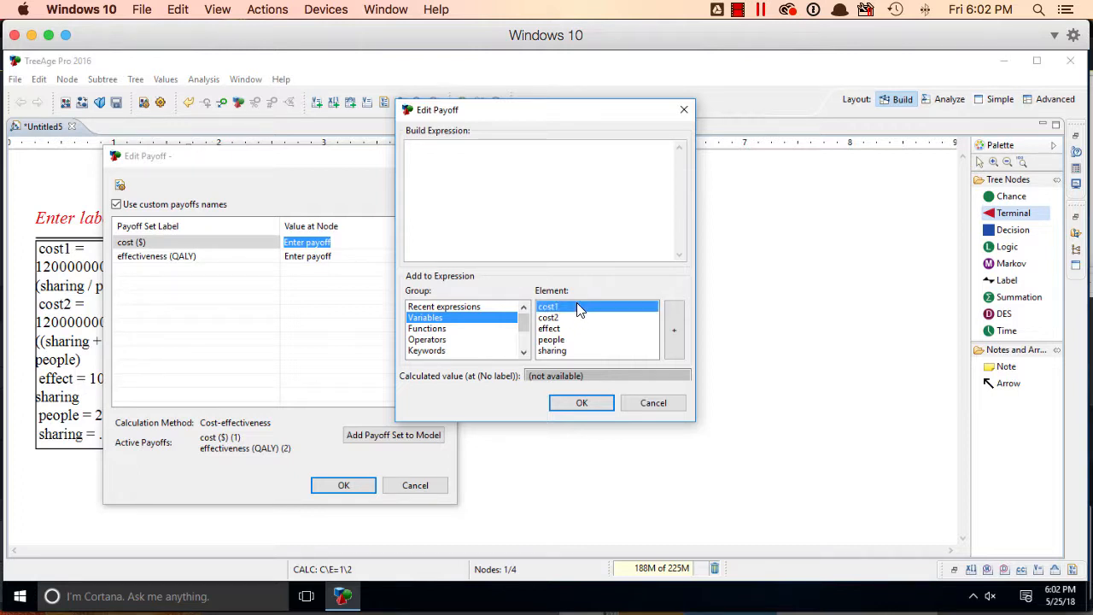
pyautogui.click(674, 332)
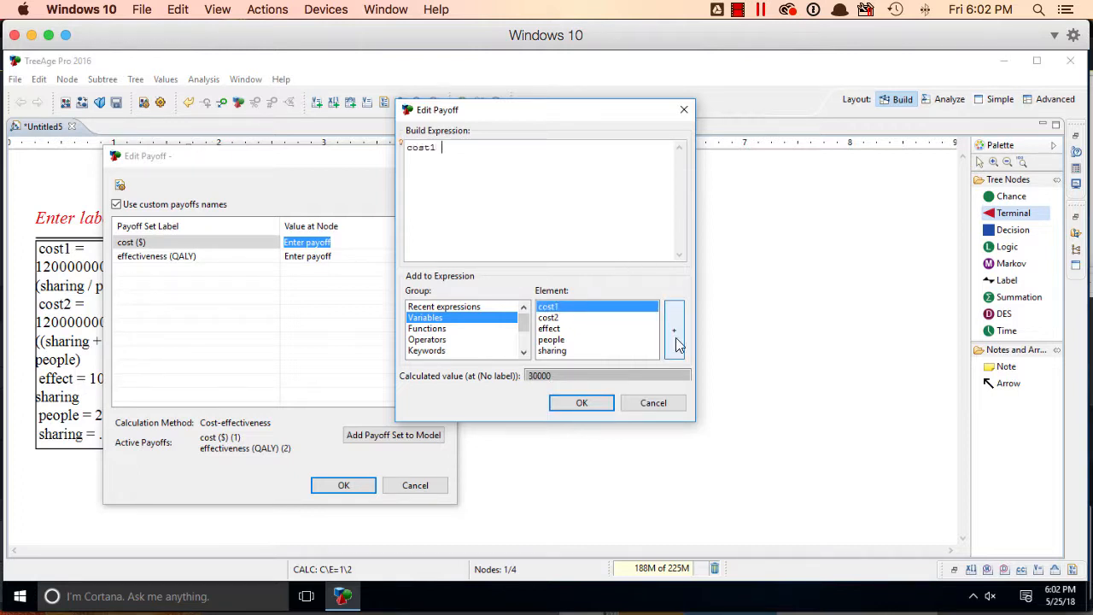
pyautogui.write('+')
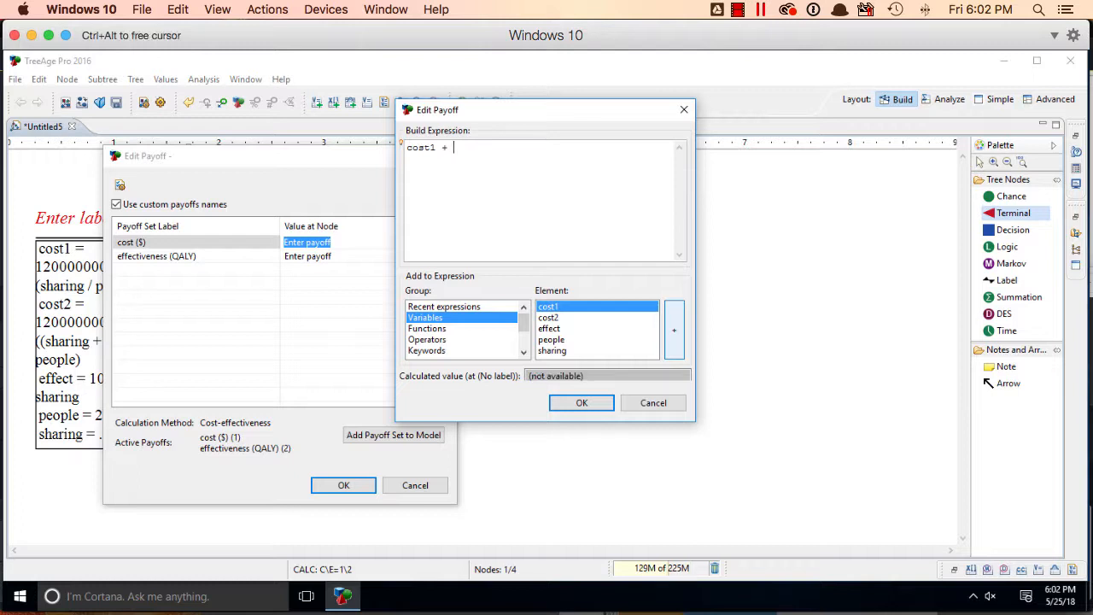
pyautogui.click(553, 319)
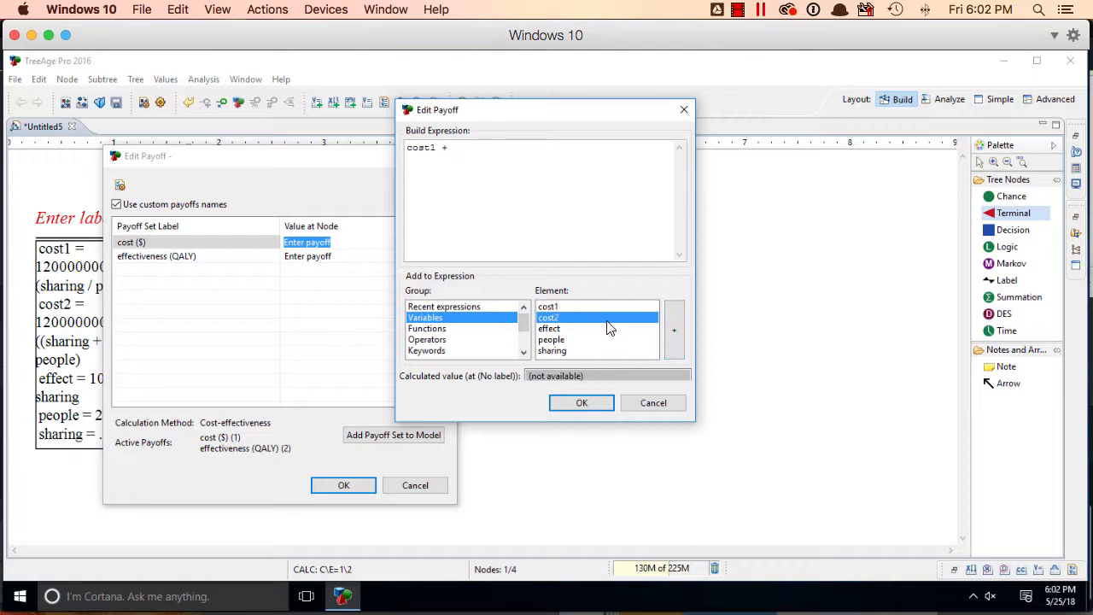
pyautogui.click(670, 332)
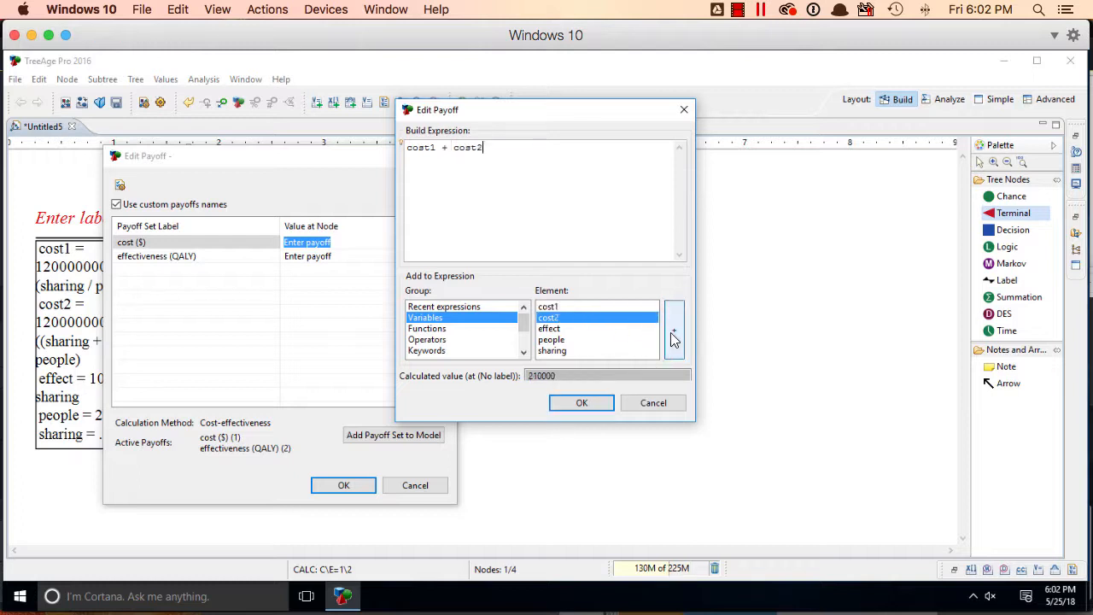
pyautogui.click(581, 403)
# Set the third branch's effectiveness payoff to effect + effect and save its payoffs
pyautogui.click(331, 256)
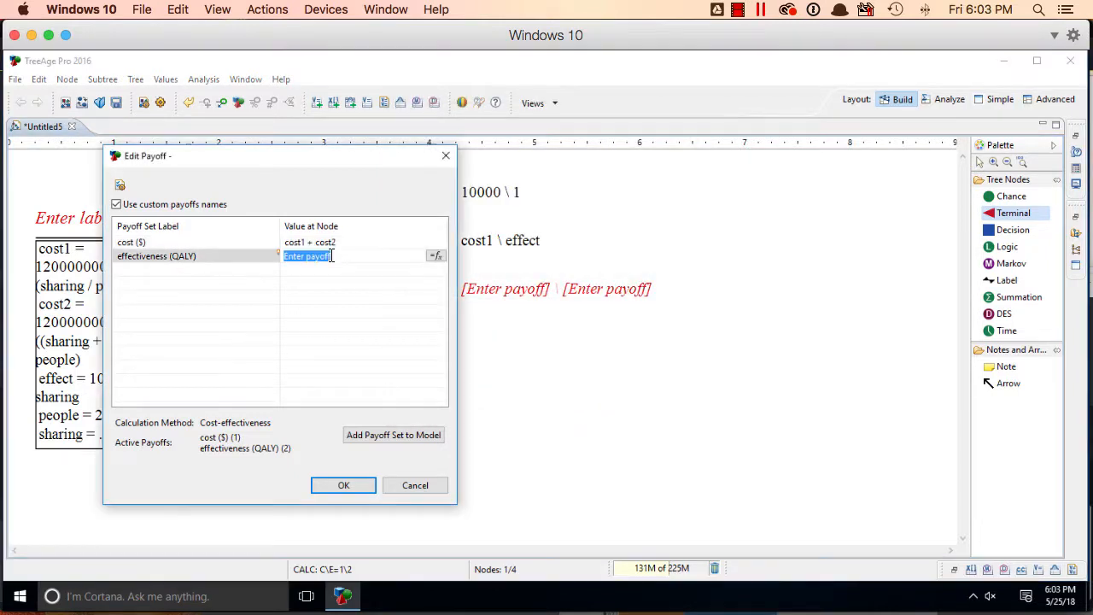
pyautogui.click(436, 255)
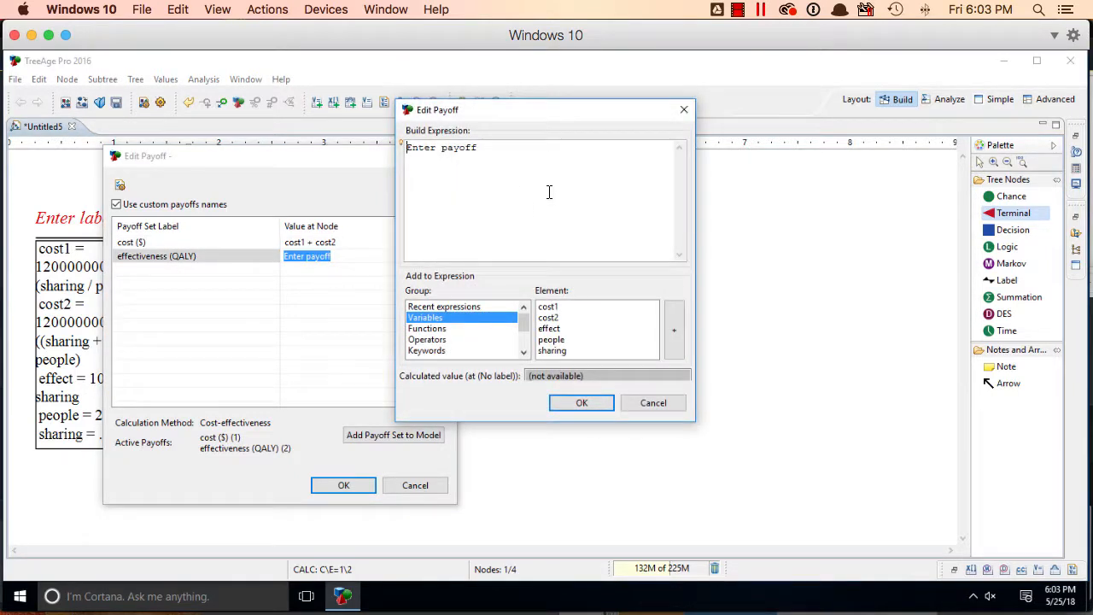
pyautogui.press('BackSpace')
pyautogui.click(586, 330)
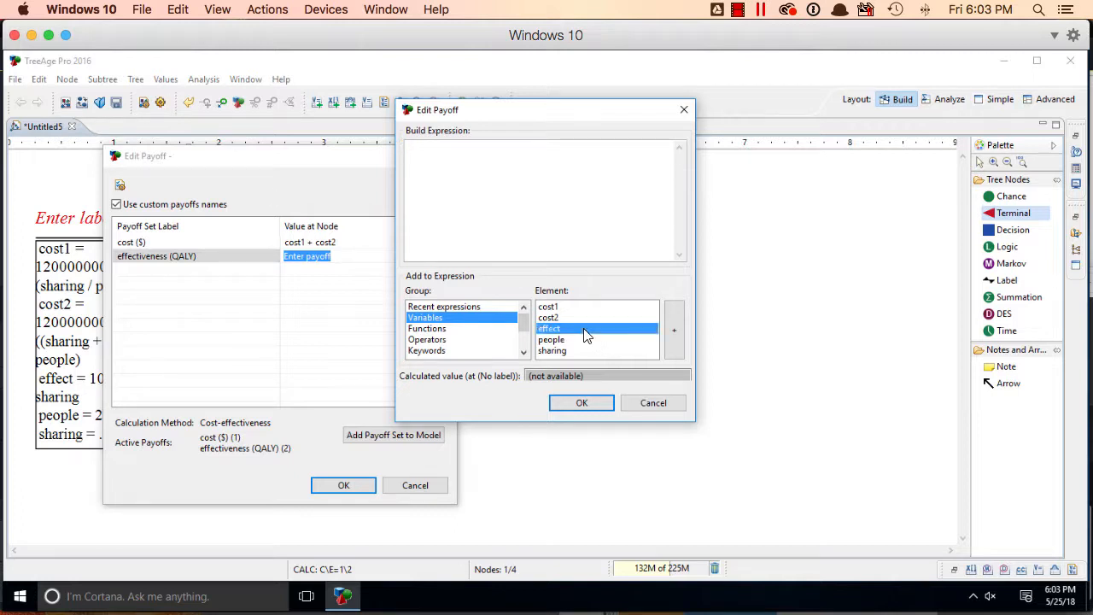
pyautogui.click(674, 330)
pyautogui.write('+')
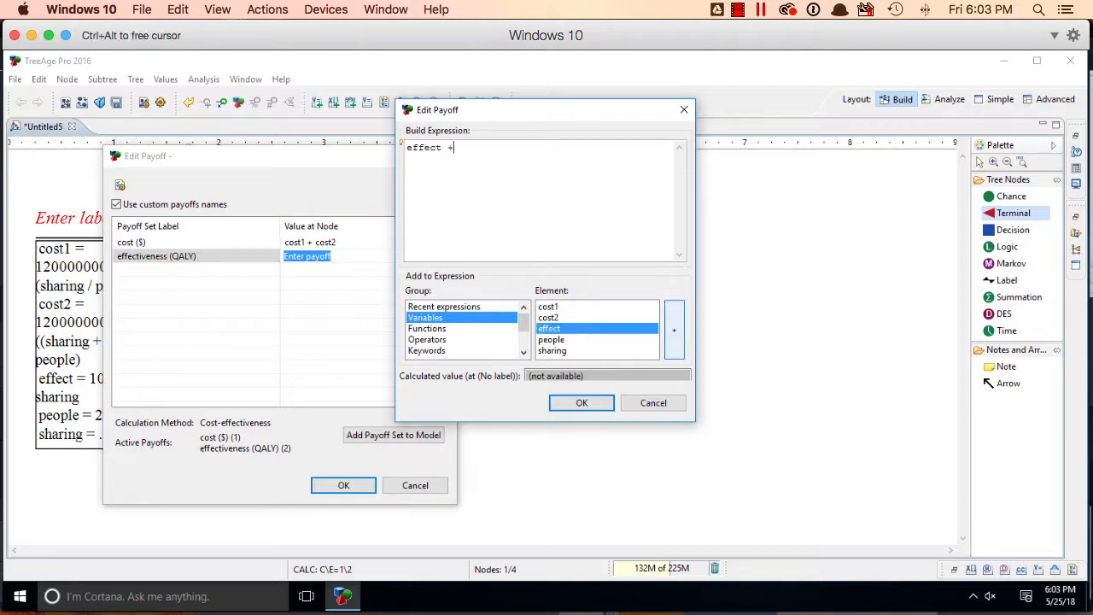
pyautogui.click(671, 342)
pyautogui.click(582, 403)
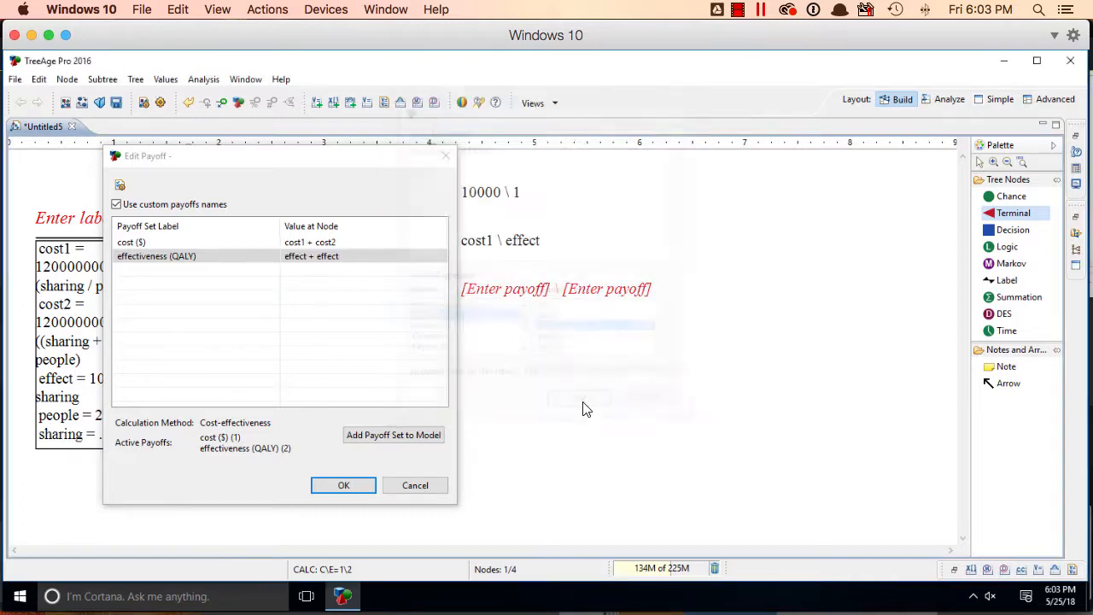
pyautogui.click(333, 485)
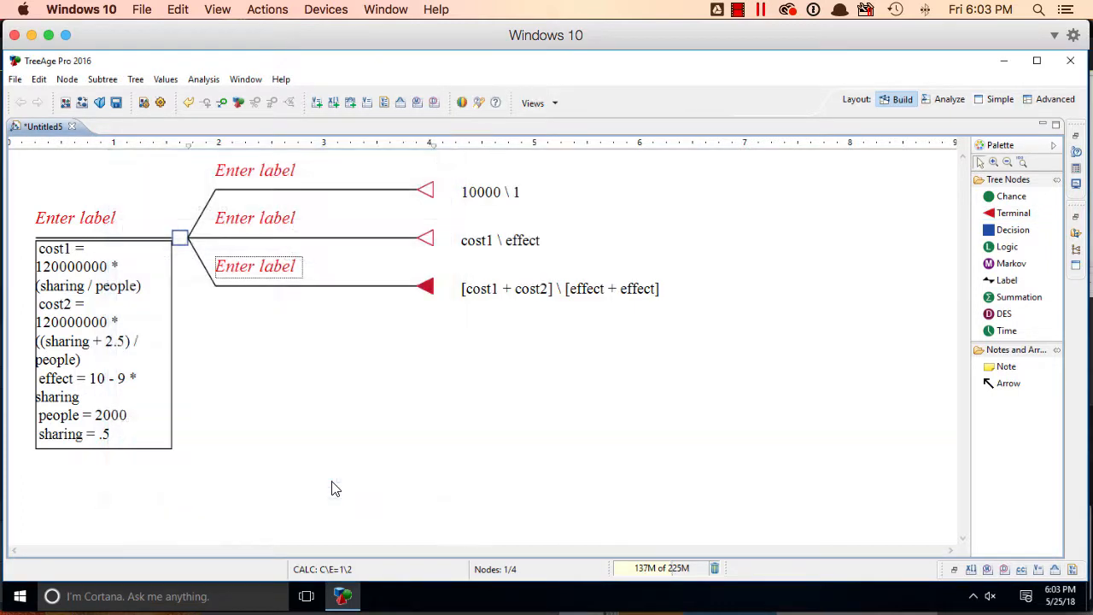
# Label the three terminal branches, in order, "0 injection sites", "1 injection site" and "2 injection sites"
pyautogui.click(256, 167)
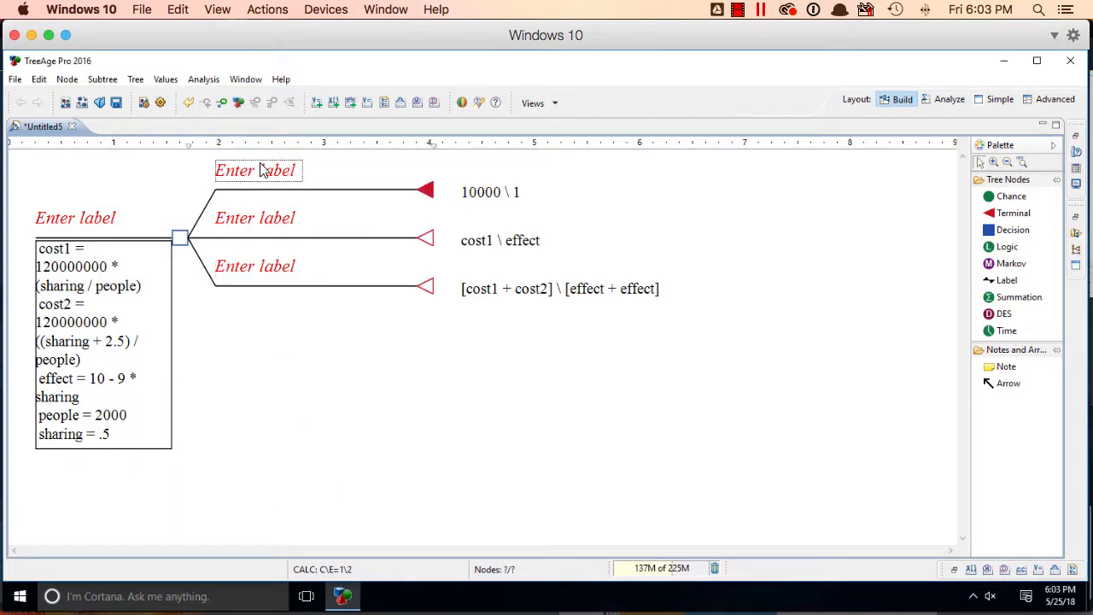
pyautogui.click(278, 170)
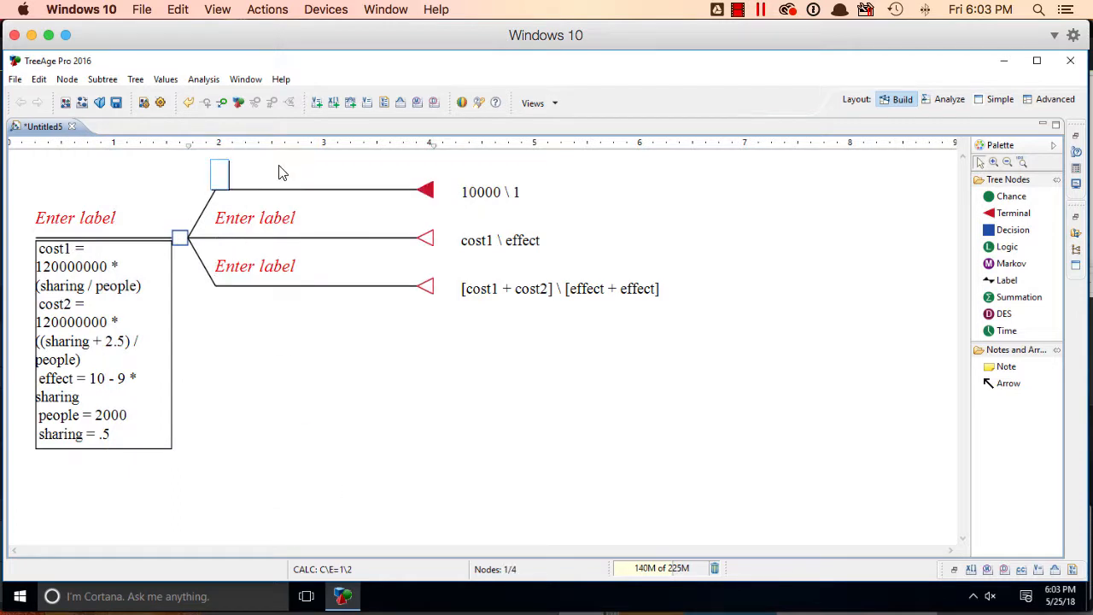
pyautogui.write('0 injection sites')
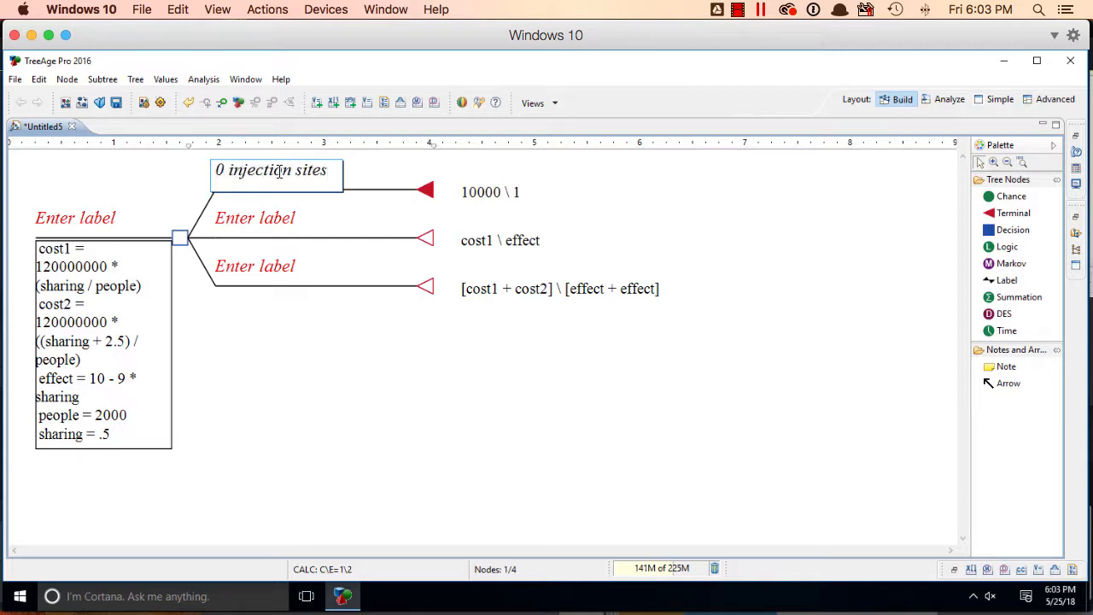
pyautogui.click(270, 223)
pyautogui.click(237, 223)
pyautogui.write('1')
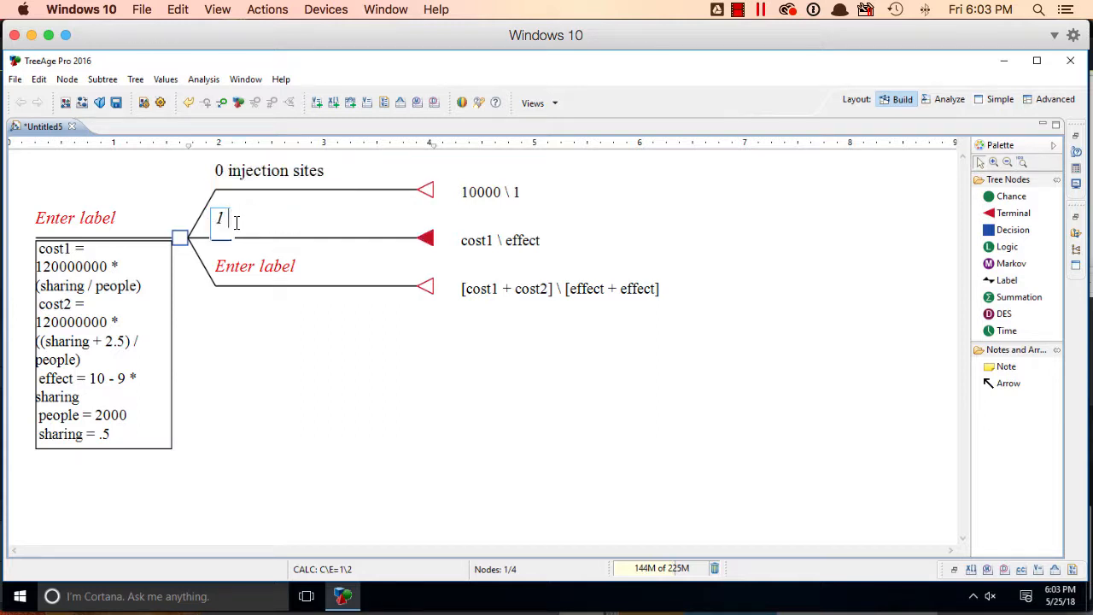
pyautogui.write(' injection site')
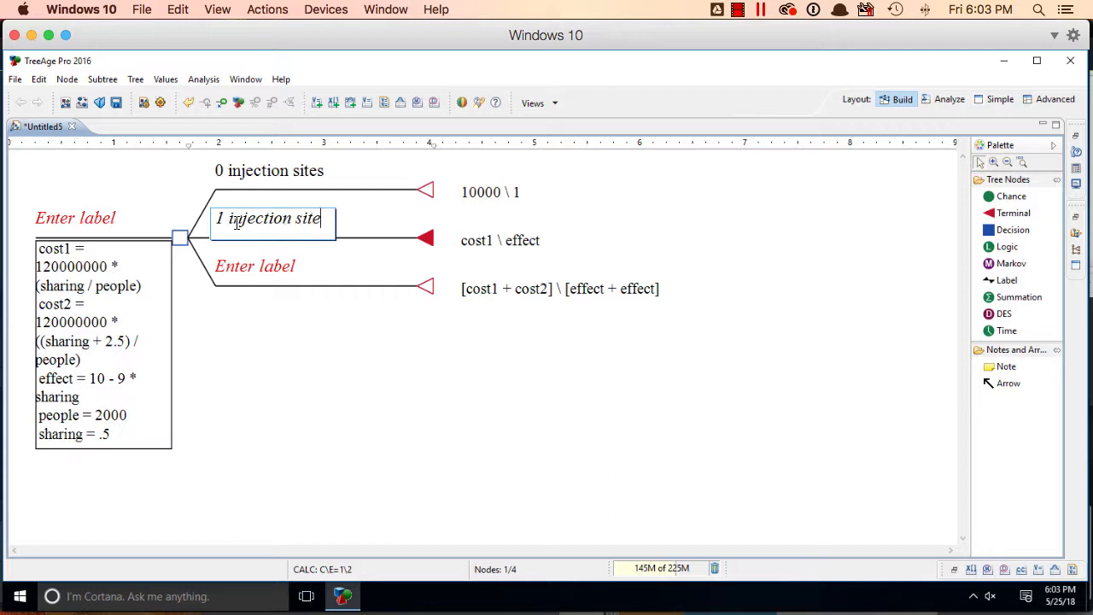
pyautogui.click(248, 264)
pyautogui.click(284, 269)
pyautogui.write('2')
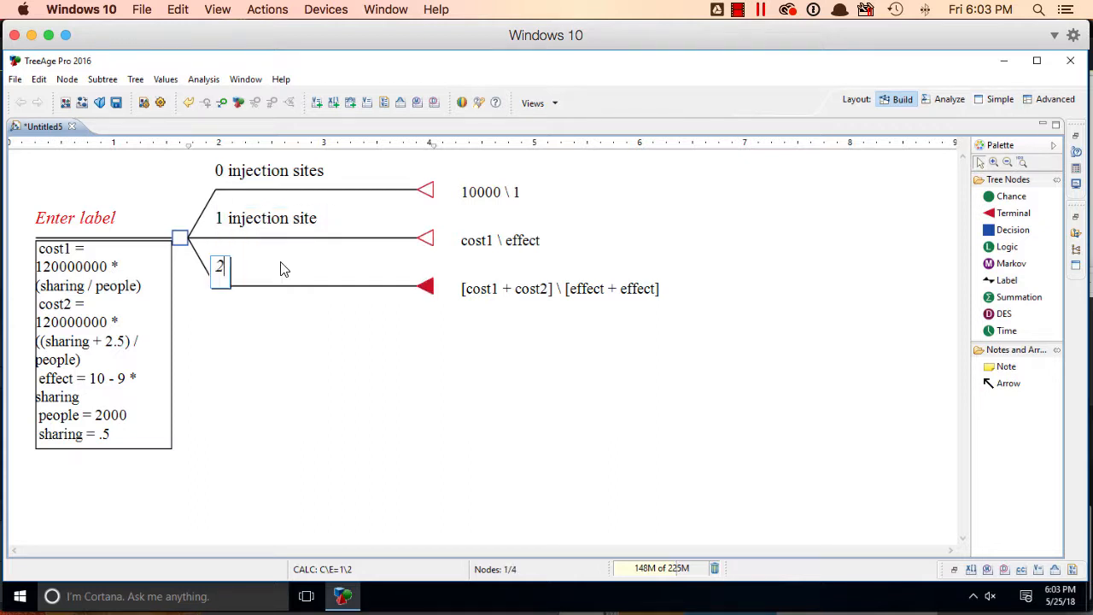
pyautogui.write(' injection sites')
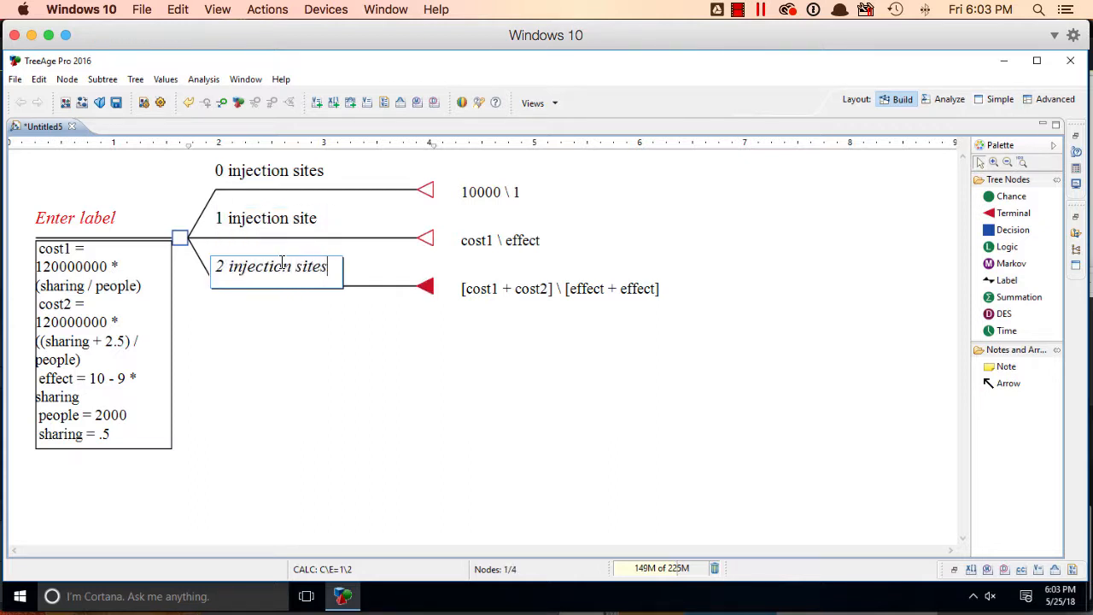
# Label the root decision node "choose"
pyautogui.click(75, 219)
pyautogui.click(89, 221)
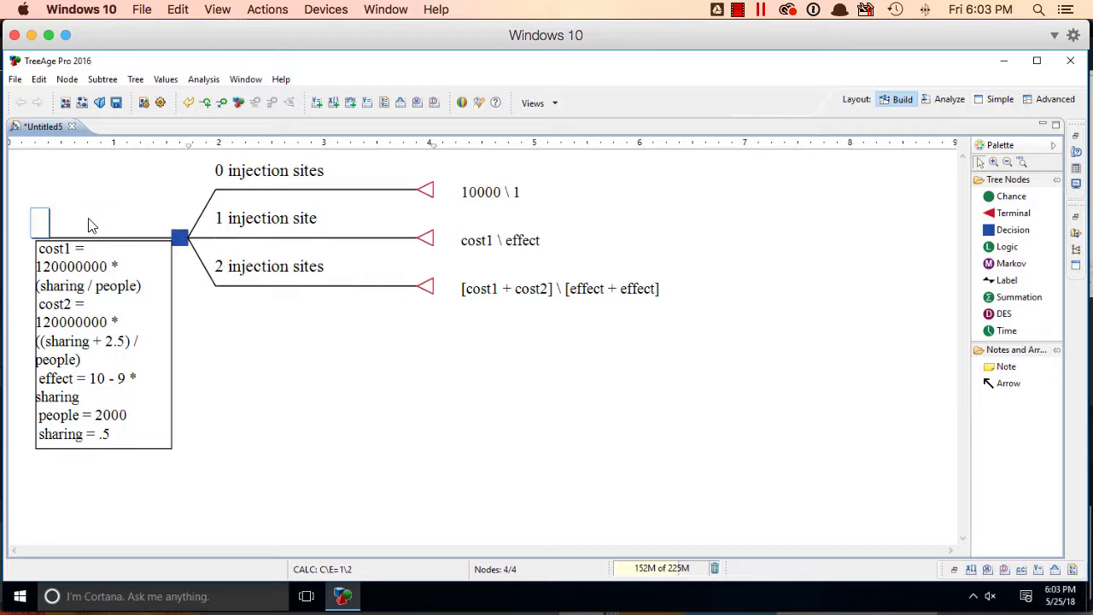
pyautogui.write('choose')
pyautogui.click(559, 345)
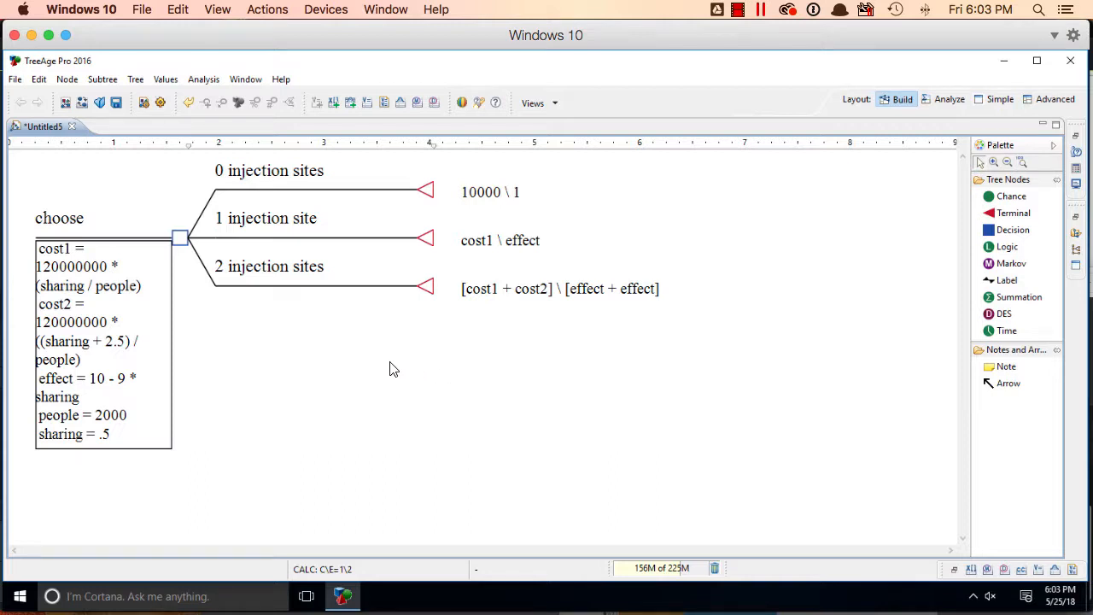
# Run a cost-effectiveness analysis at the root decision node "choose"
pyautogui.click(180, 238)
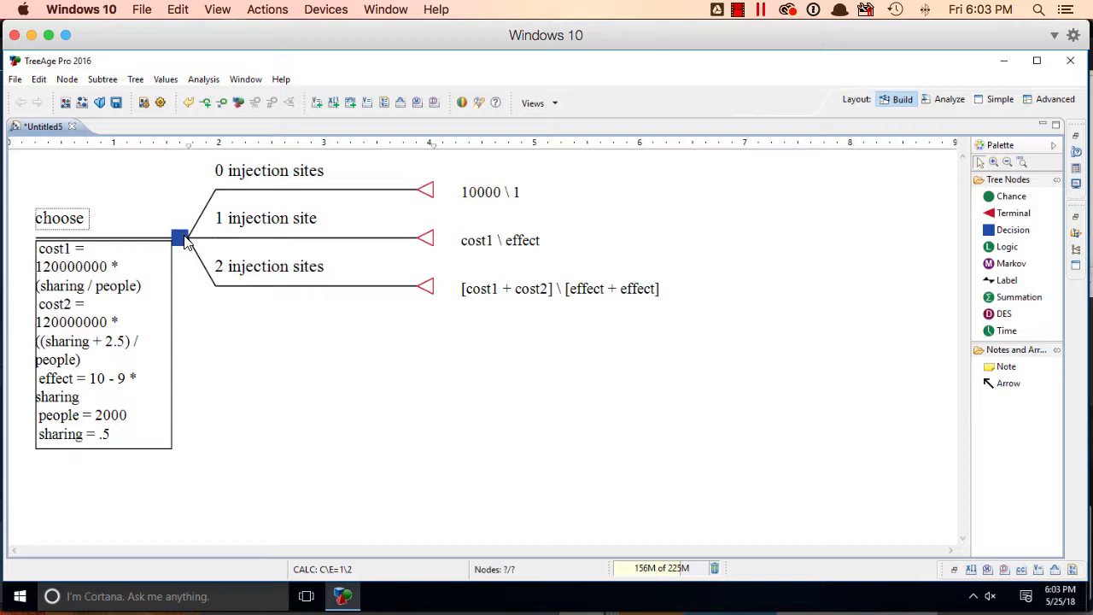
pyautogui.click(205, 81)
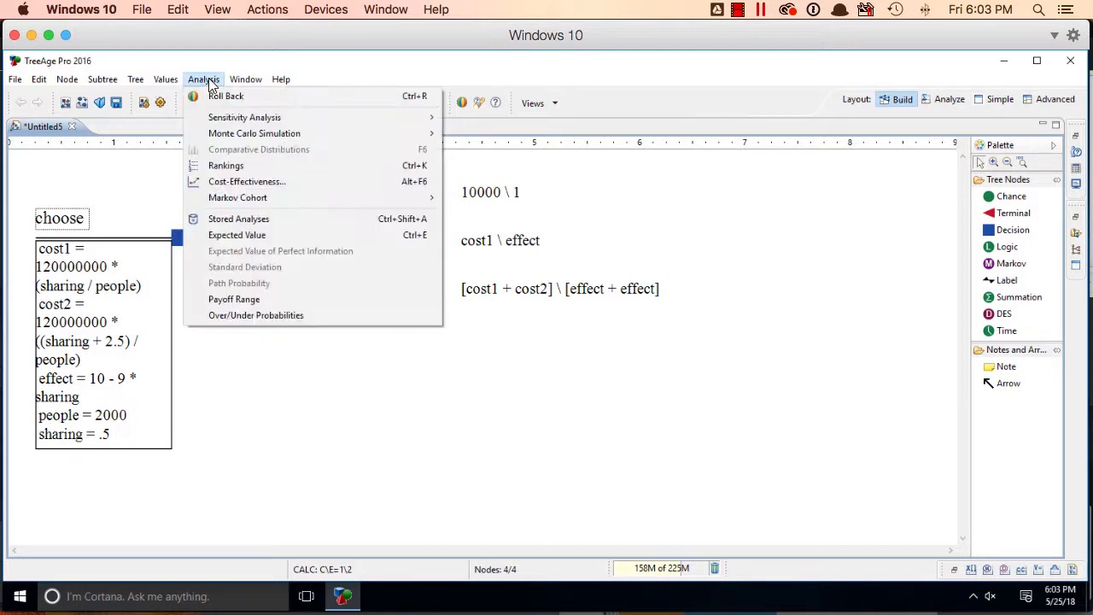
pyautogui.click(228, 182)
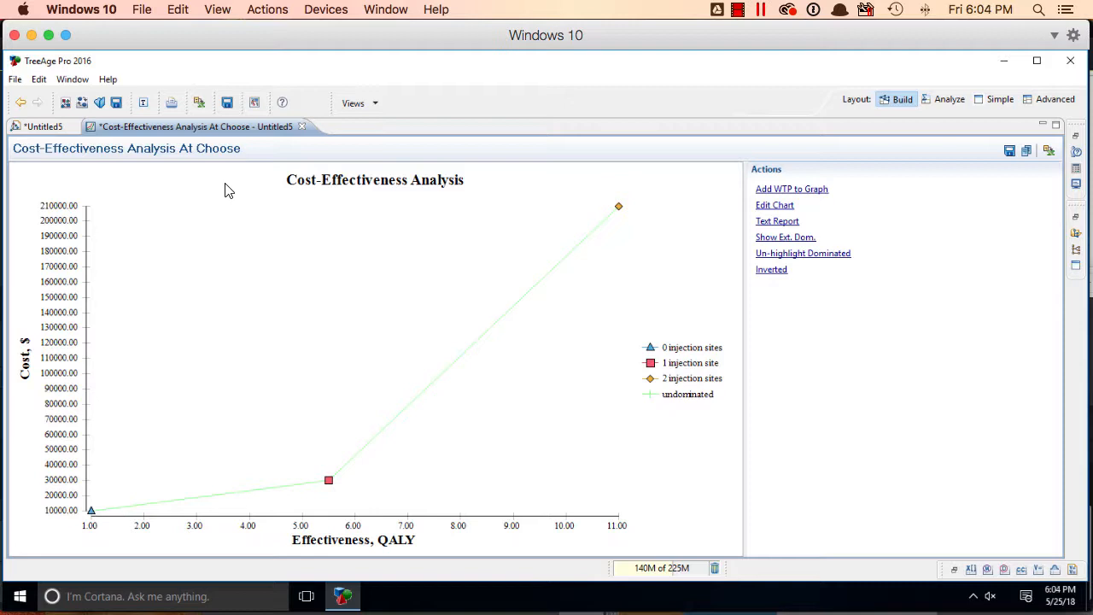
# Return to the decision tree and generate the cost-effectiveness rankings for the "choose" node
pyautogui.click(42, 126)
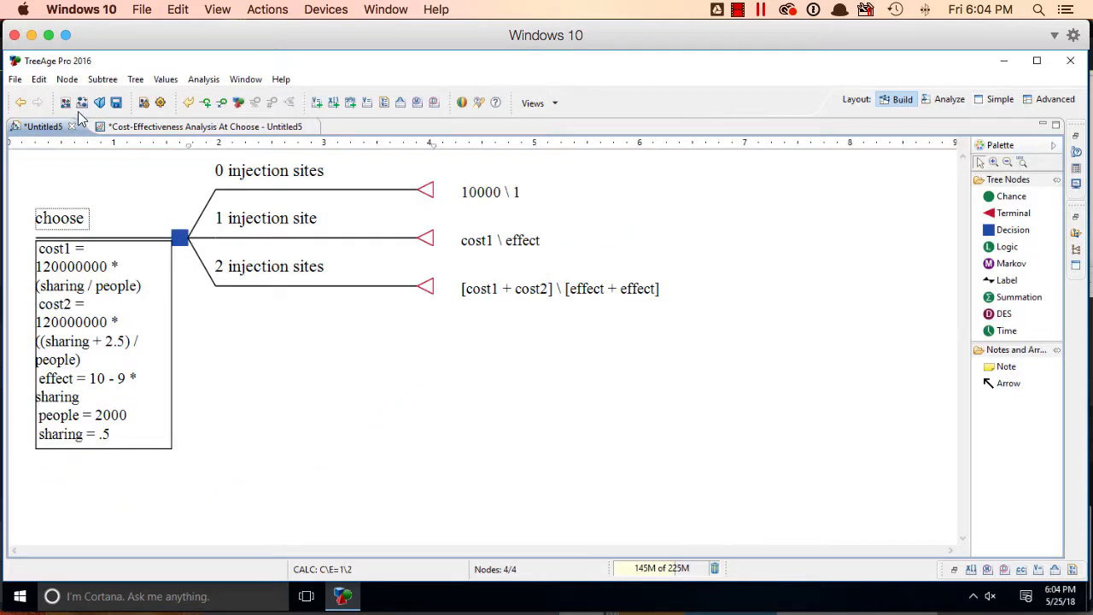
pyautogui.click(203, 79)
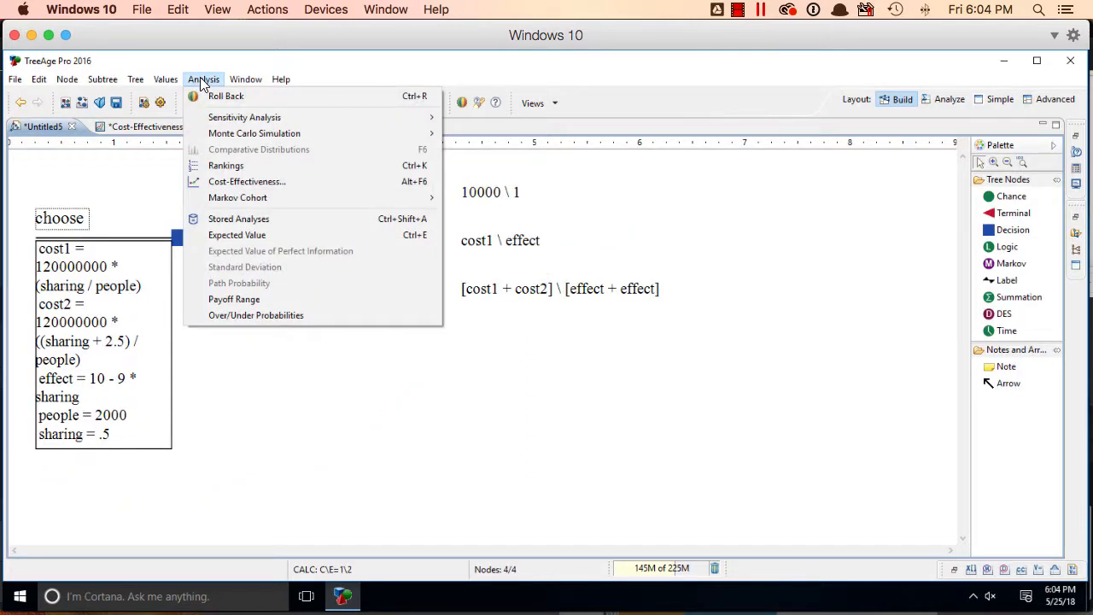
pyautogui.click(340, 166)
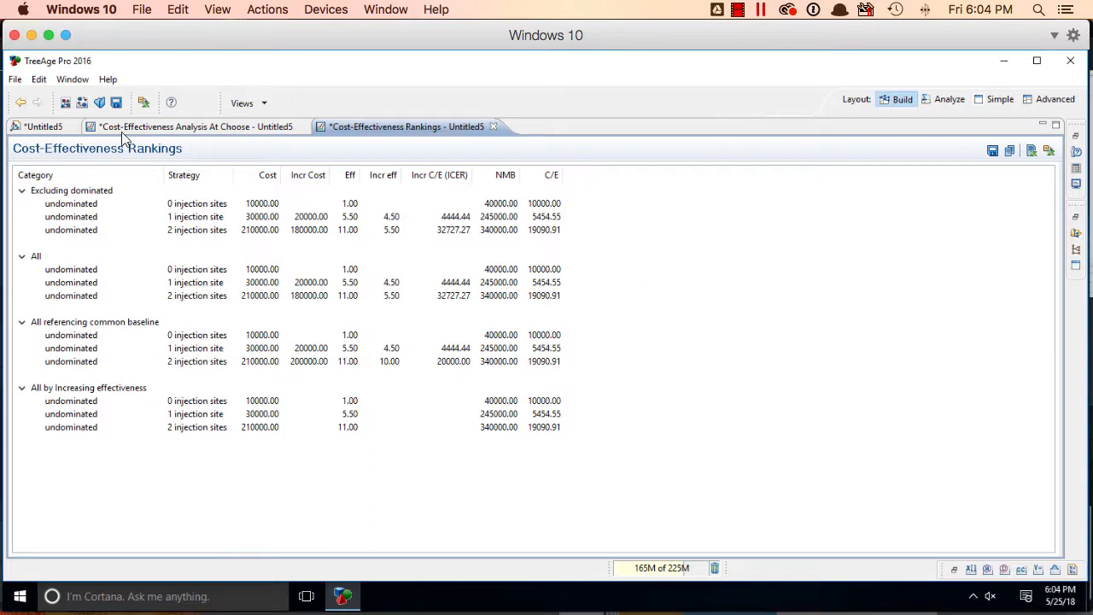
# Roll back the decision tree to examine each strategy's expected values, and turn the roll back off again
pyautogui.click(44, 128)
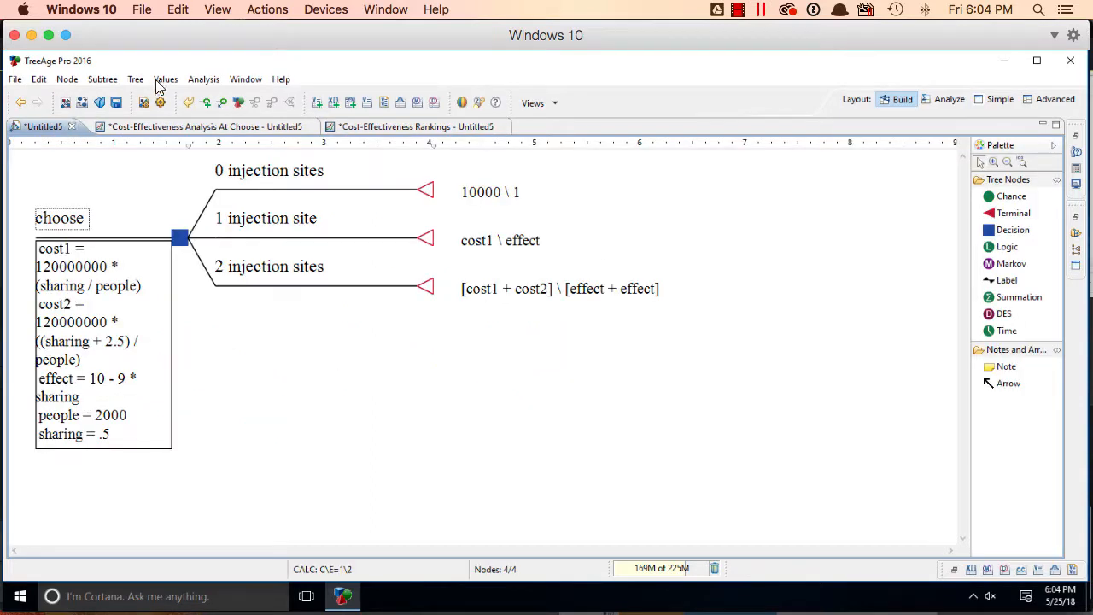
pyautogui.click(213, 82)
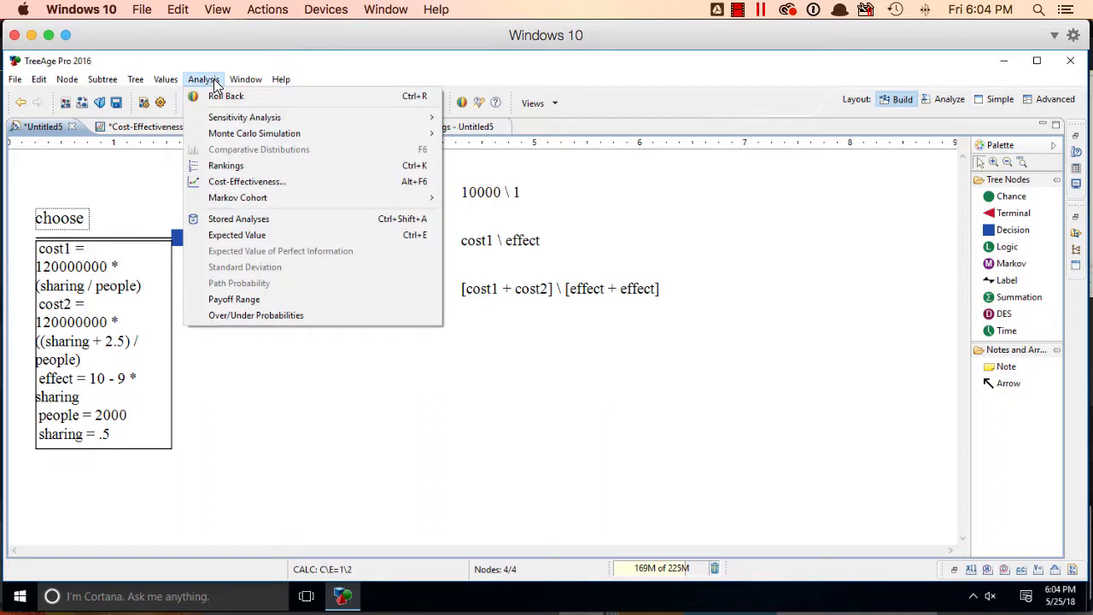
pyautogui.click(219, 96)
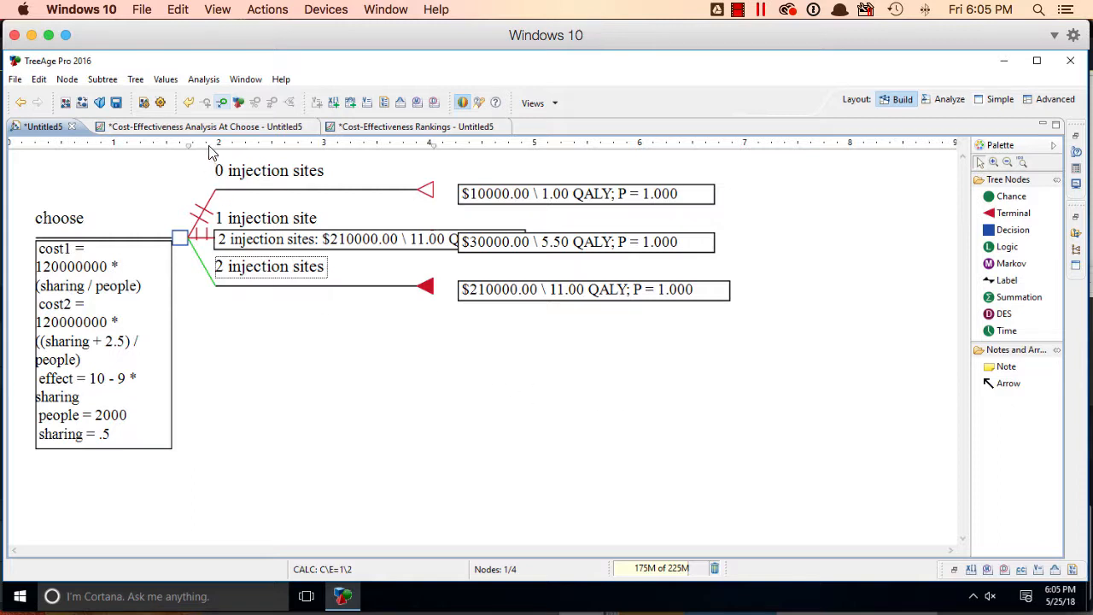
pyautogui.click(207, 80)
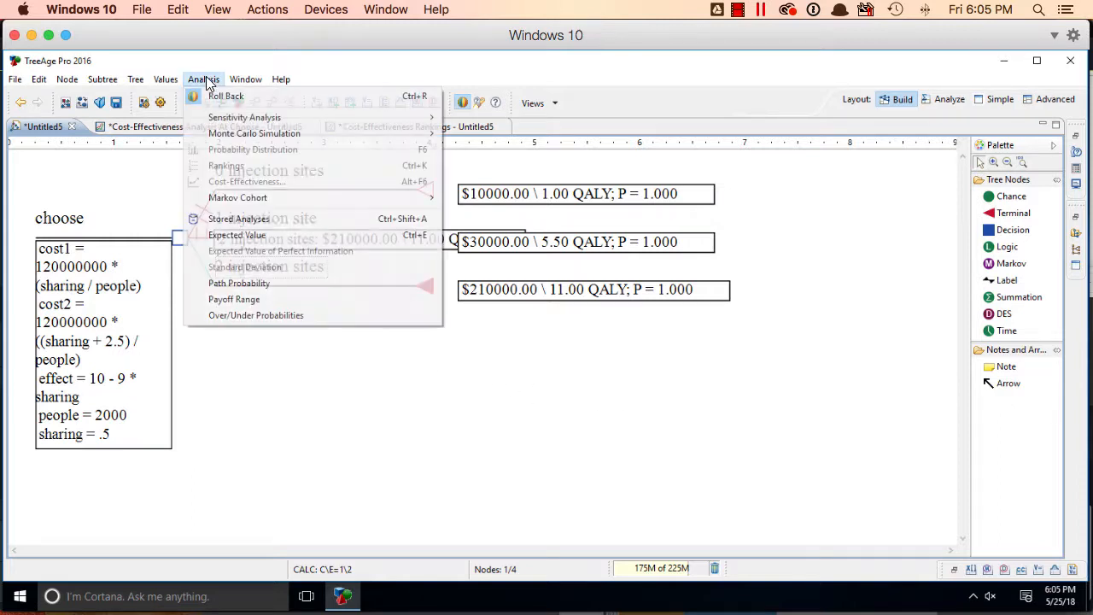
pyautogui.click(333, 96)
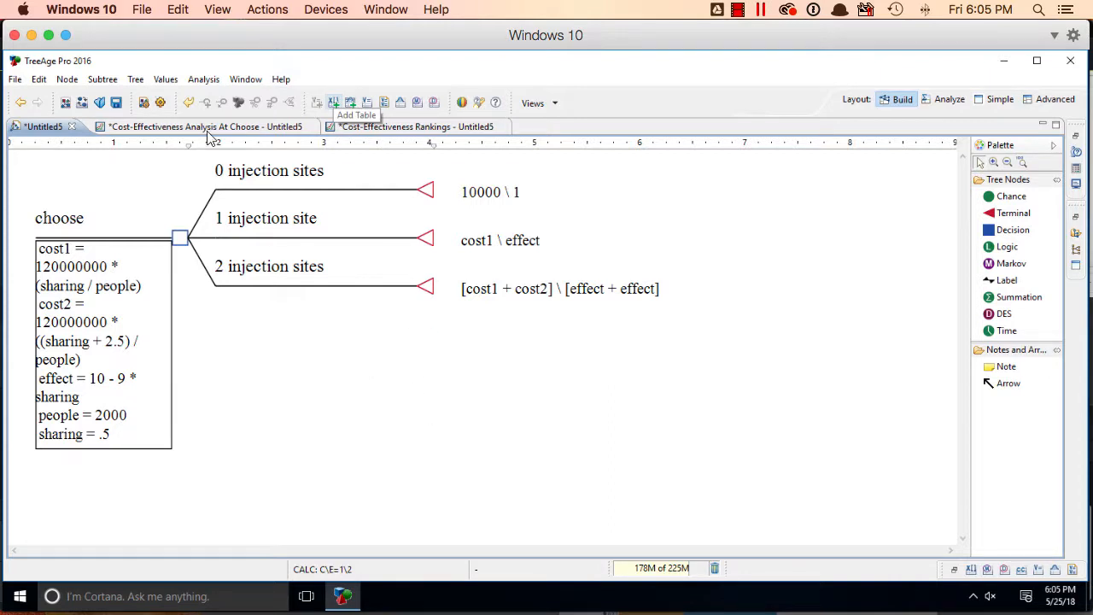
# Start a two-way sensitivity analysis and set the people variable to range from 1 to 3000 in 100 intervals
pyautogui.click(205, 81)
pyautogui.moveTo(245, 120)
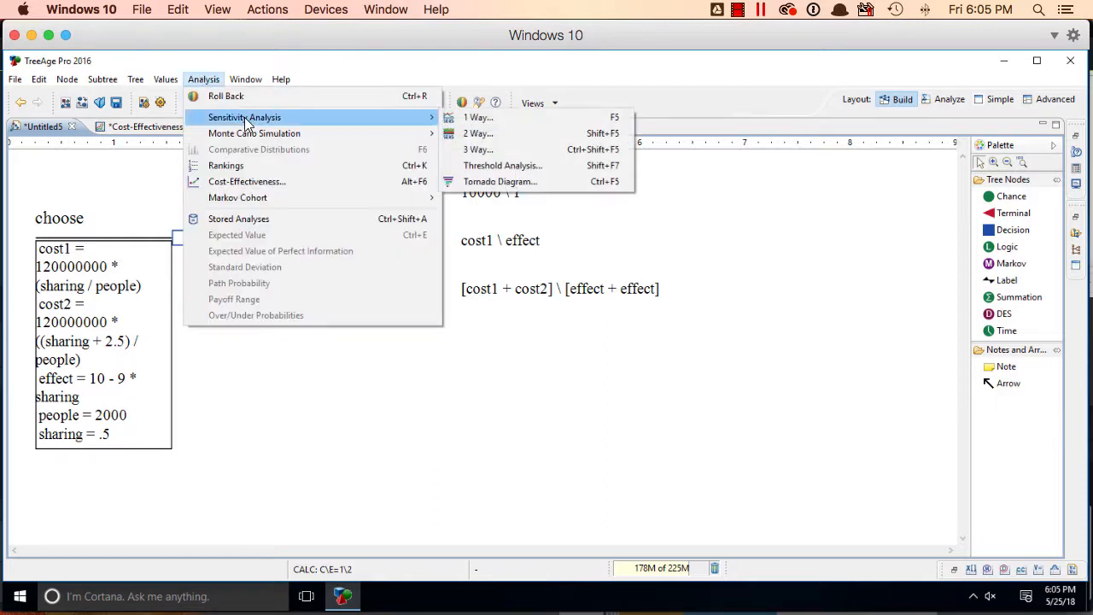
pyautogui.click(541, 133)
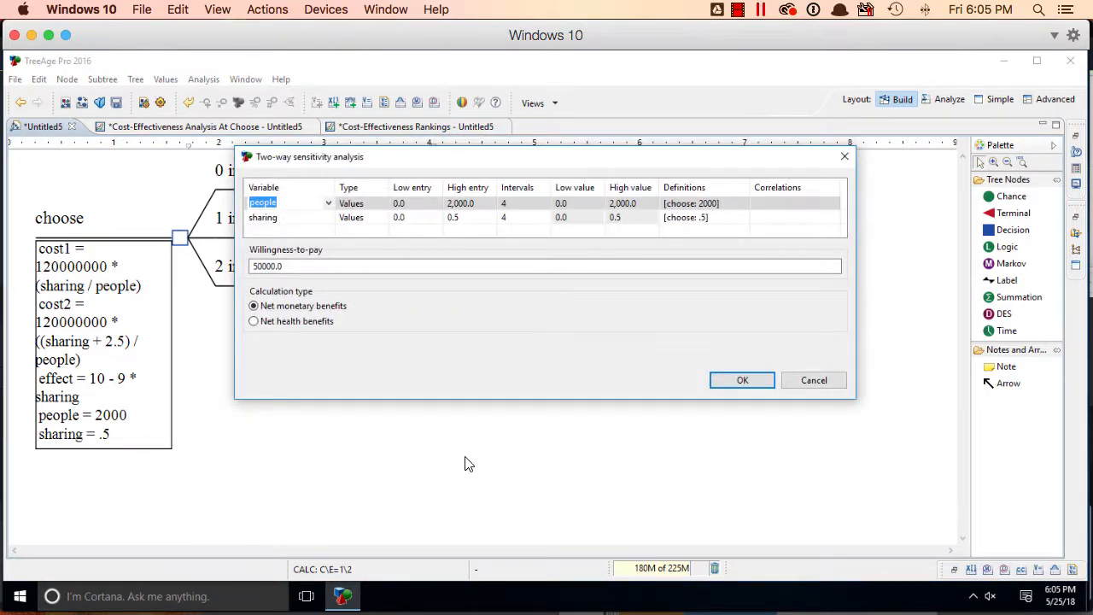
pyautogui.click(422, 207)
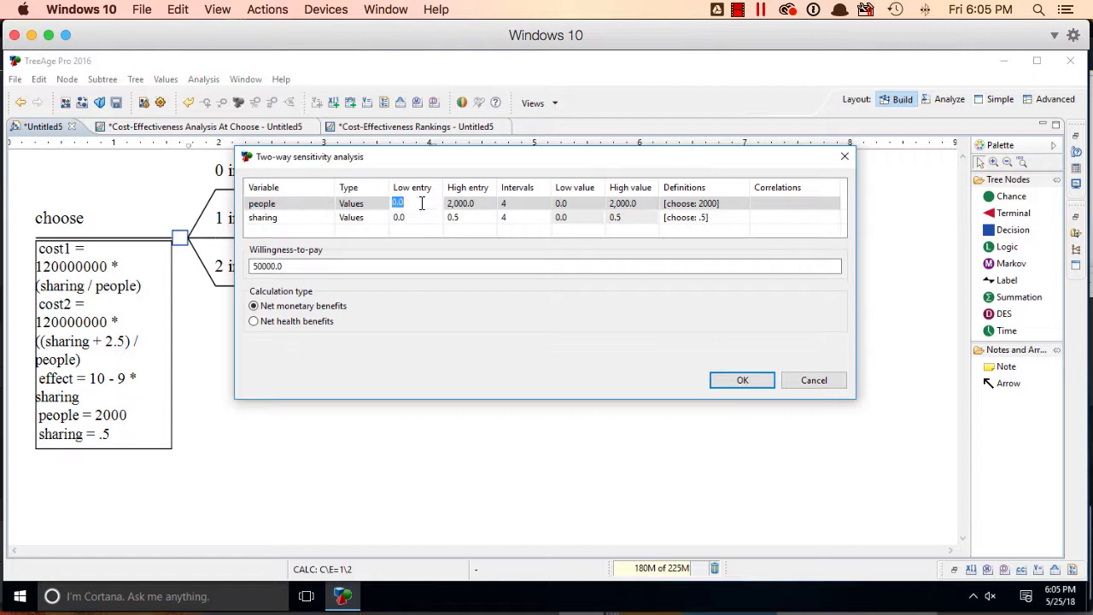
pyautogui.write('1')
pyautogui.click(474, 202)
pyautogui.write('3000')
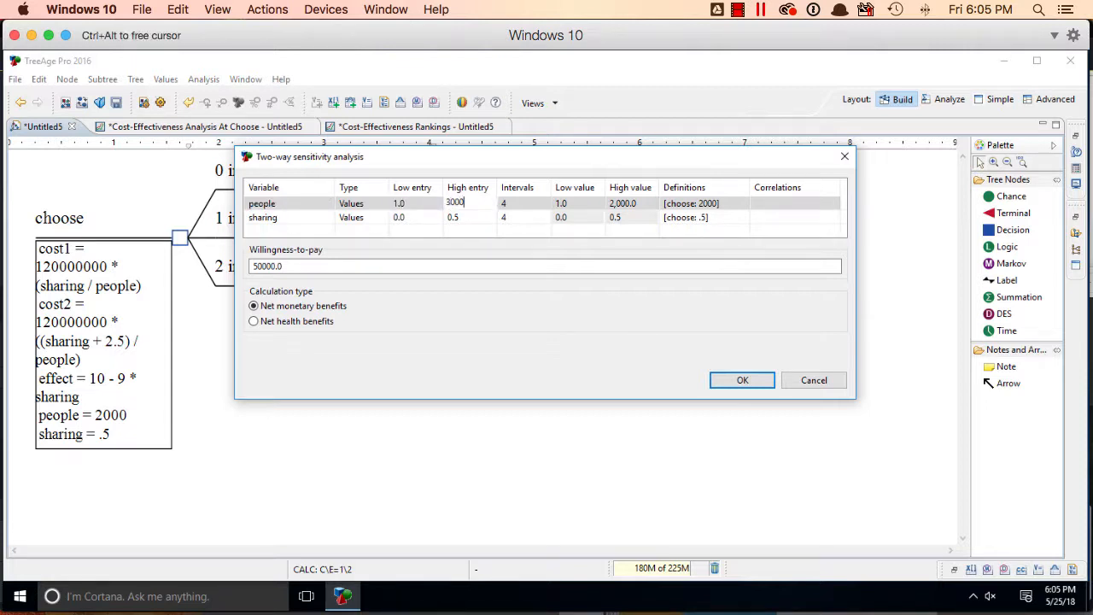
pyautogui.click(512, 204)
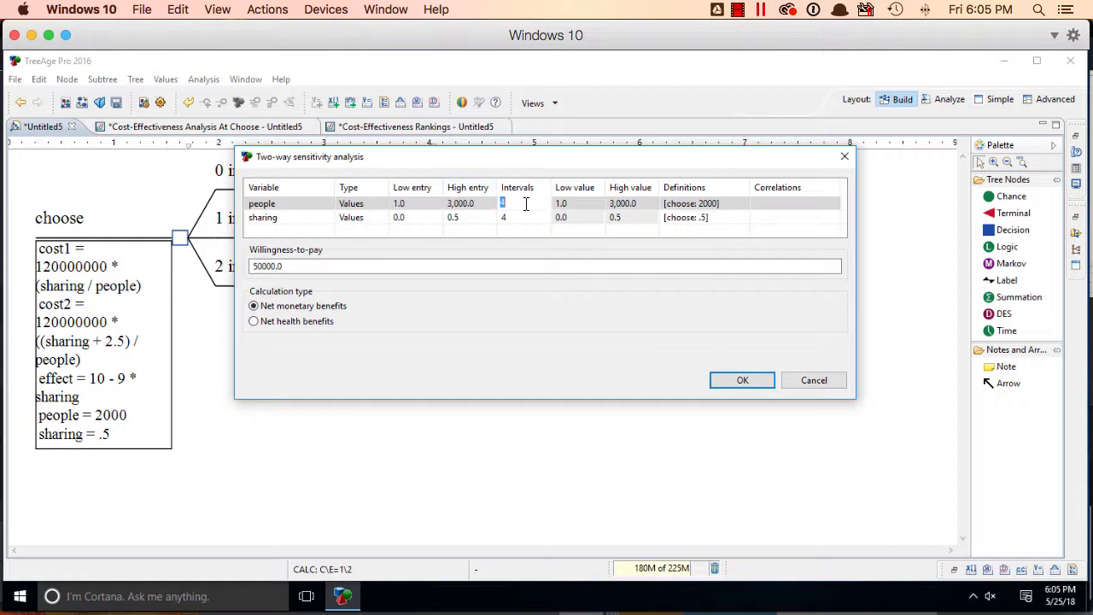
pyautogui.write('100')
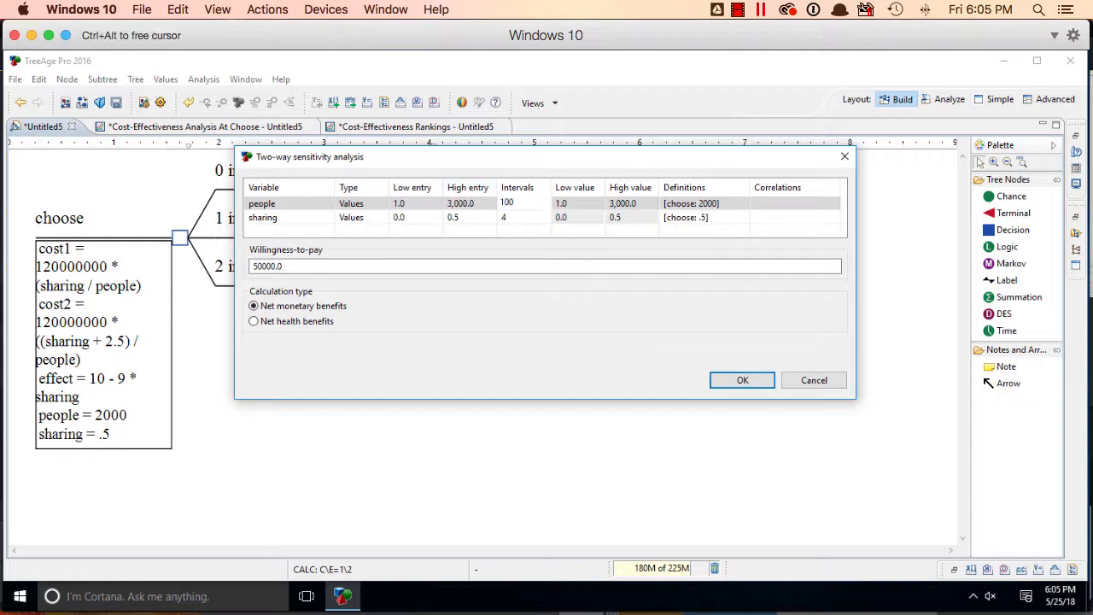
# Set the sharing variable's high entry to 1 with 5 intervals and run the two-way sensitivity analysis
pyautogui.click(460, 216)
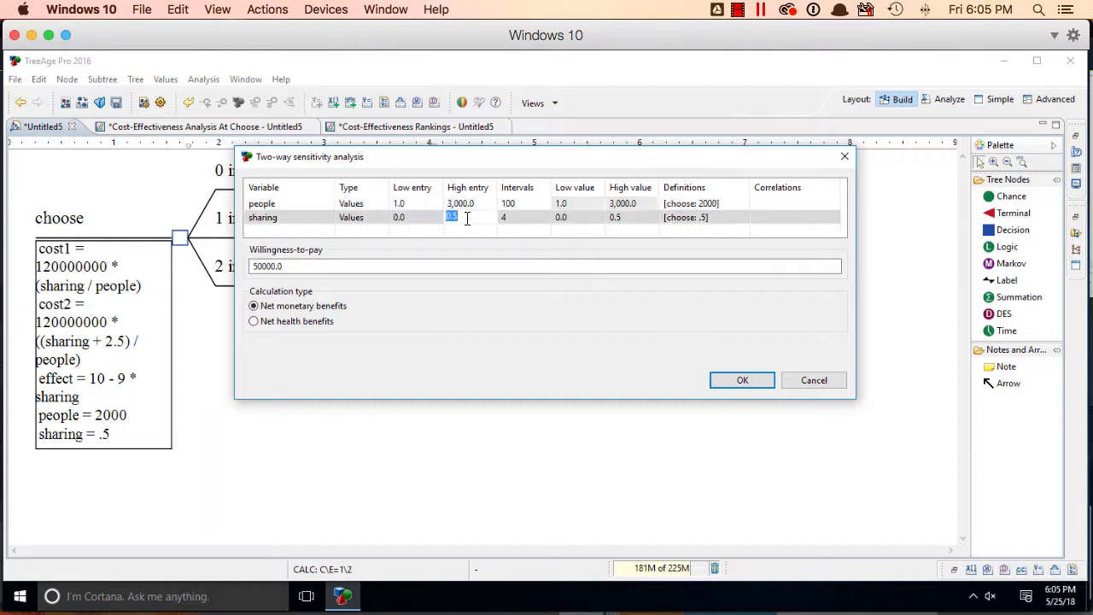
pyautogui.write('1')
pyautogui.click(530, 213)
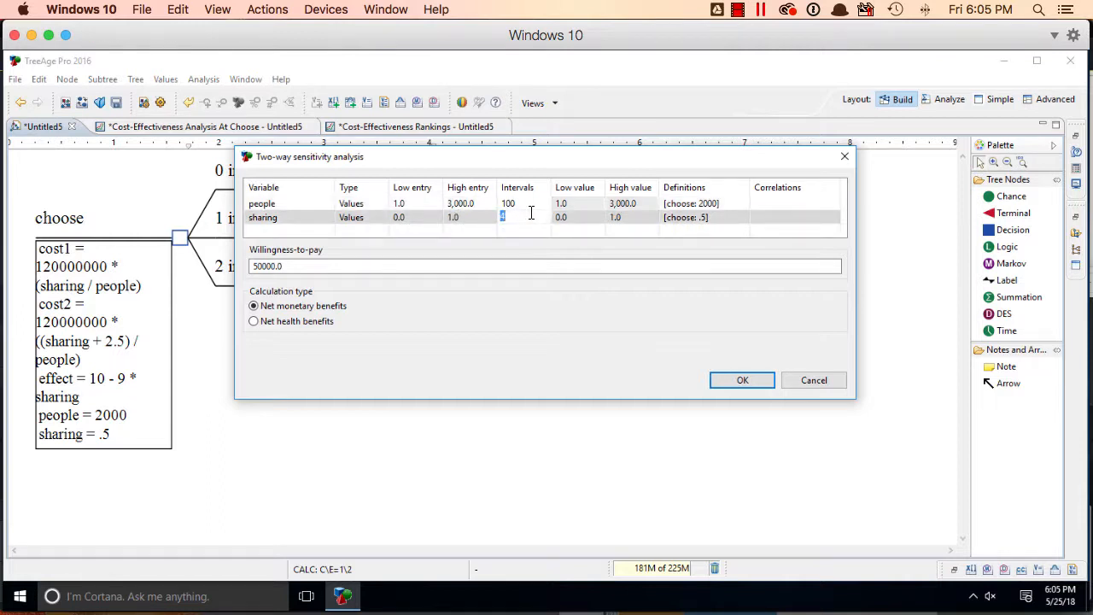
pyautogui.write('5')
pyautogui.click(732, 381)
pyautogui.click(740, 380)
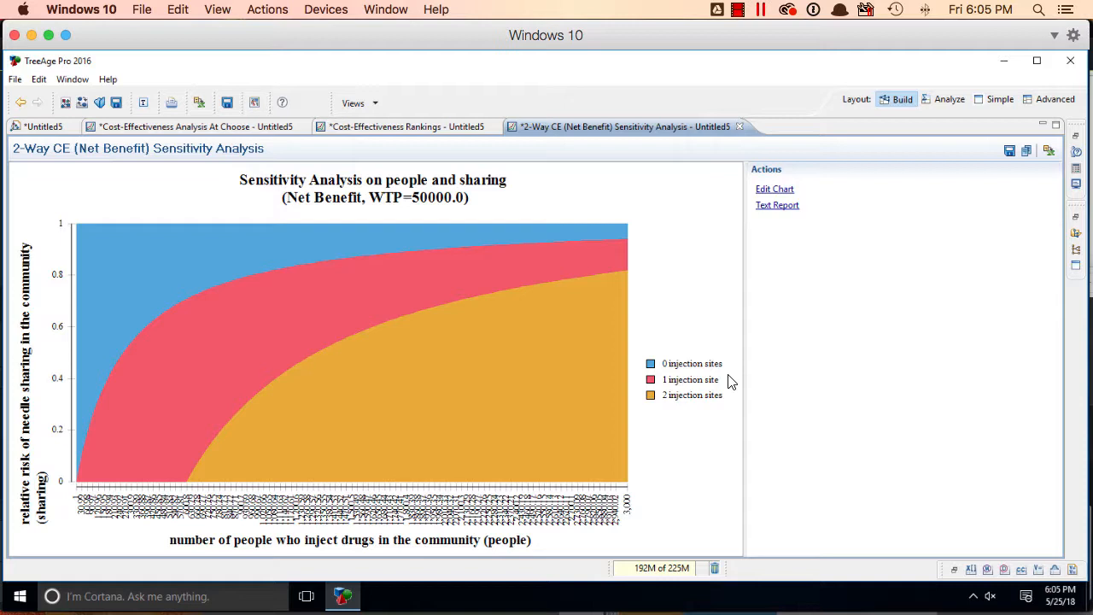
# Edit the sensitivity chart so its X-axis scale uses 5 steps, and apply the change
pyautogui.click(773, 189)
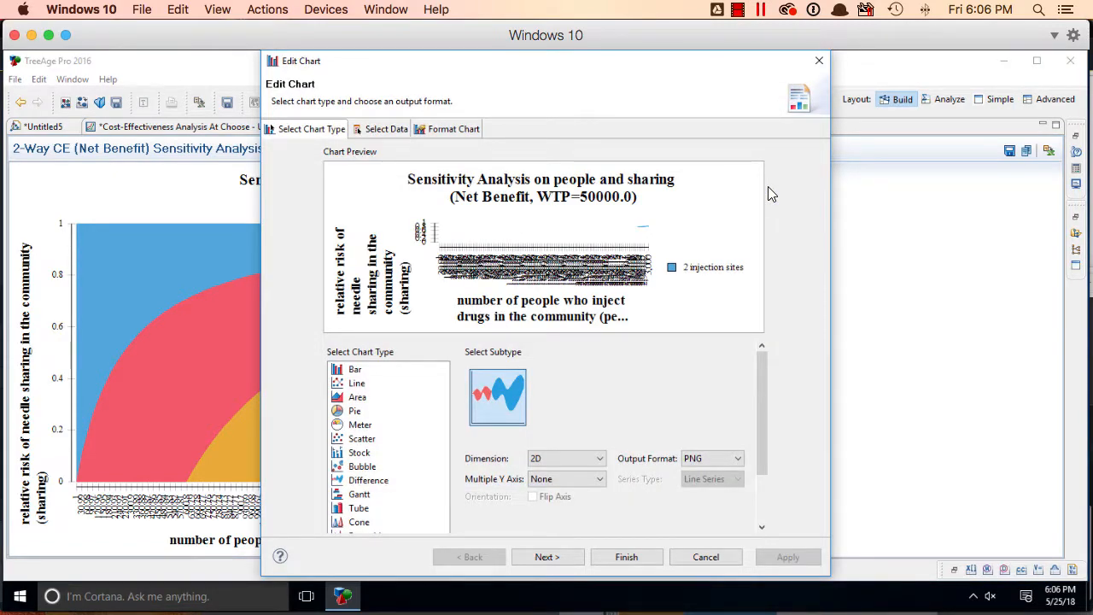
pyautogui.click(438, 133)
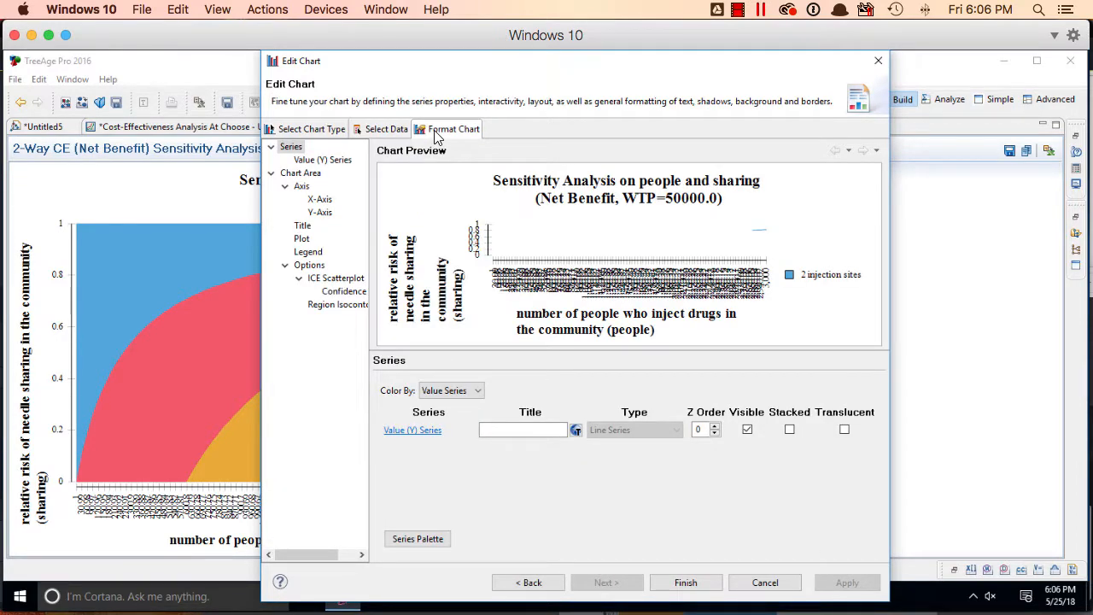
pyautogui.click(321, 201)
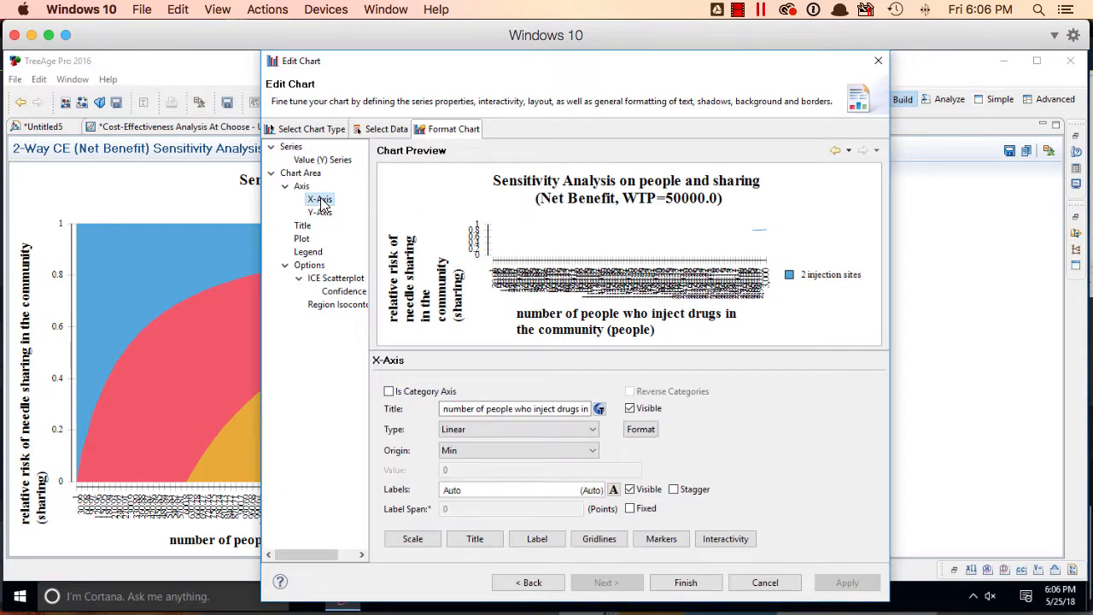
pyautogui.click(423, 539)
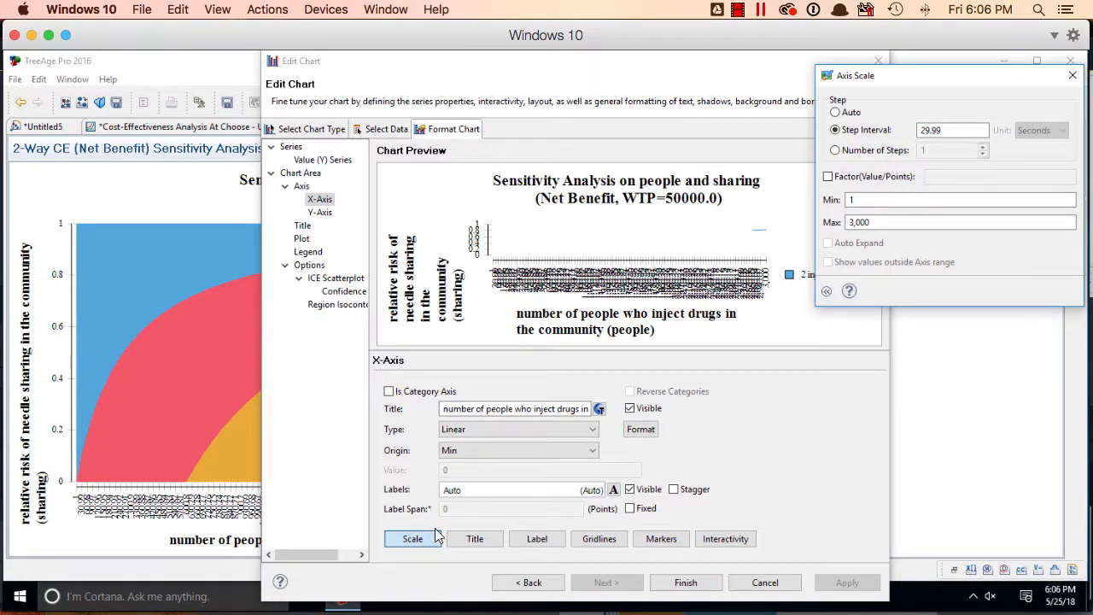
pyautogui.click(861, 151)
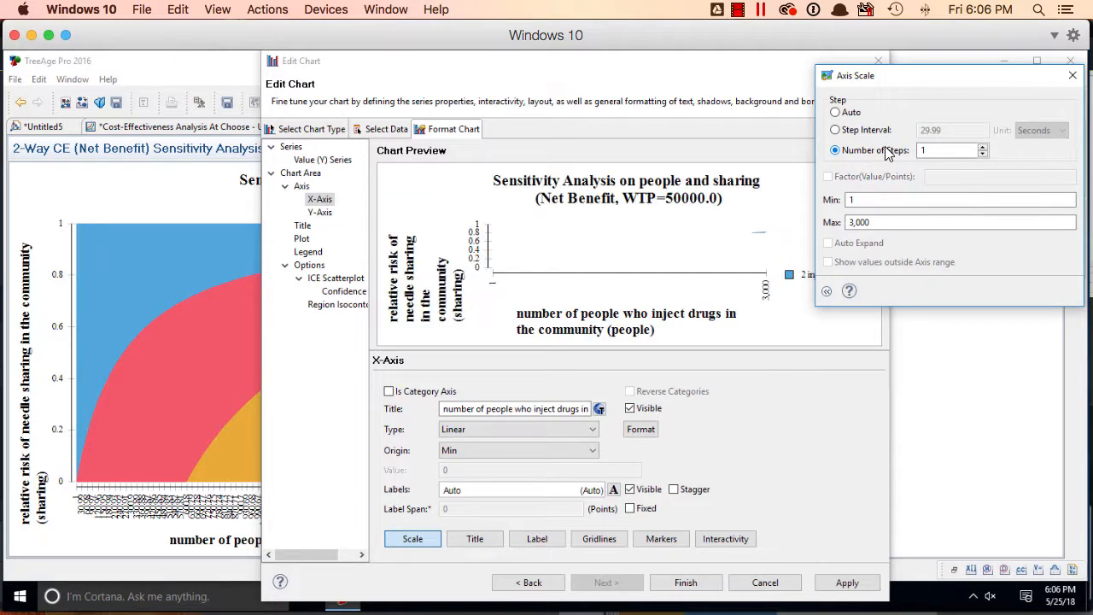
pyautogui.click(983, 146)
pyautogui.click(982, 146)
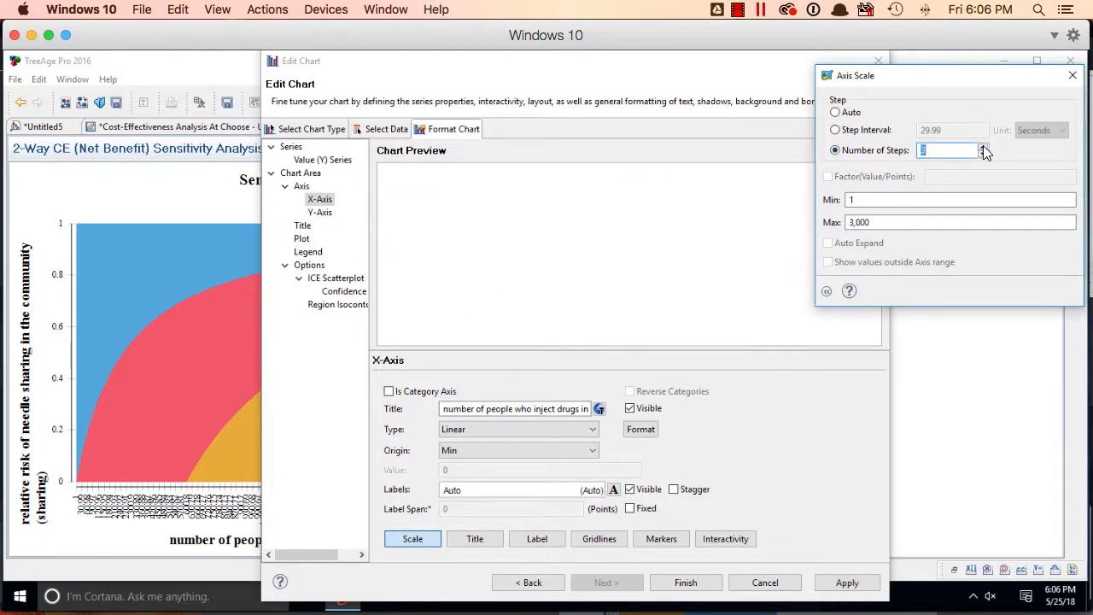
pyautogui.click(982, 146)
pyautogui.click(982, 146)
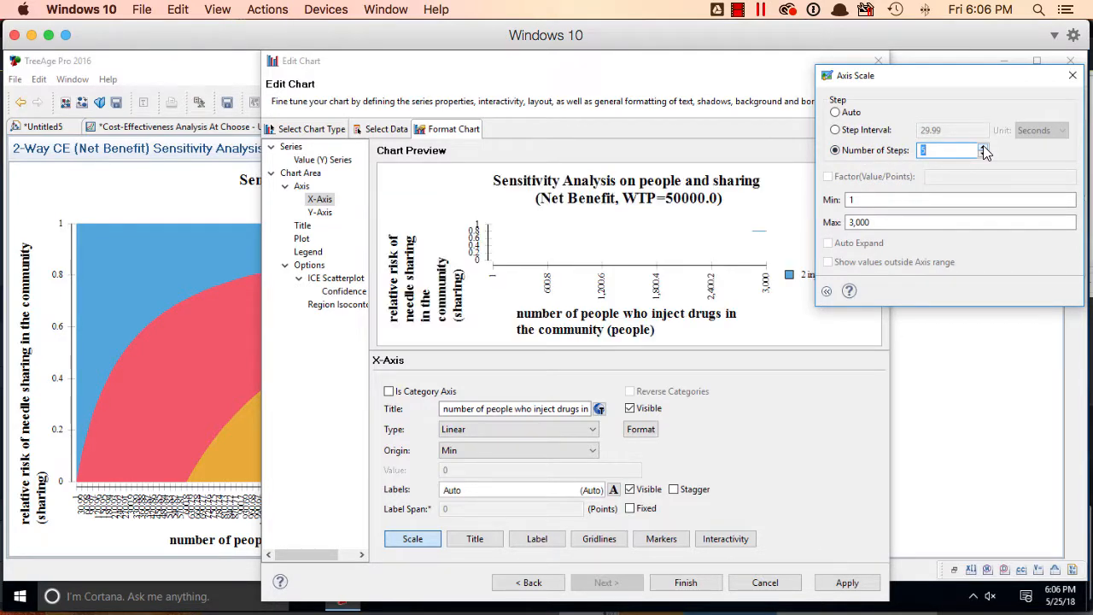
pyautogui.click(1073, 75)
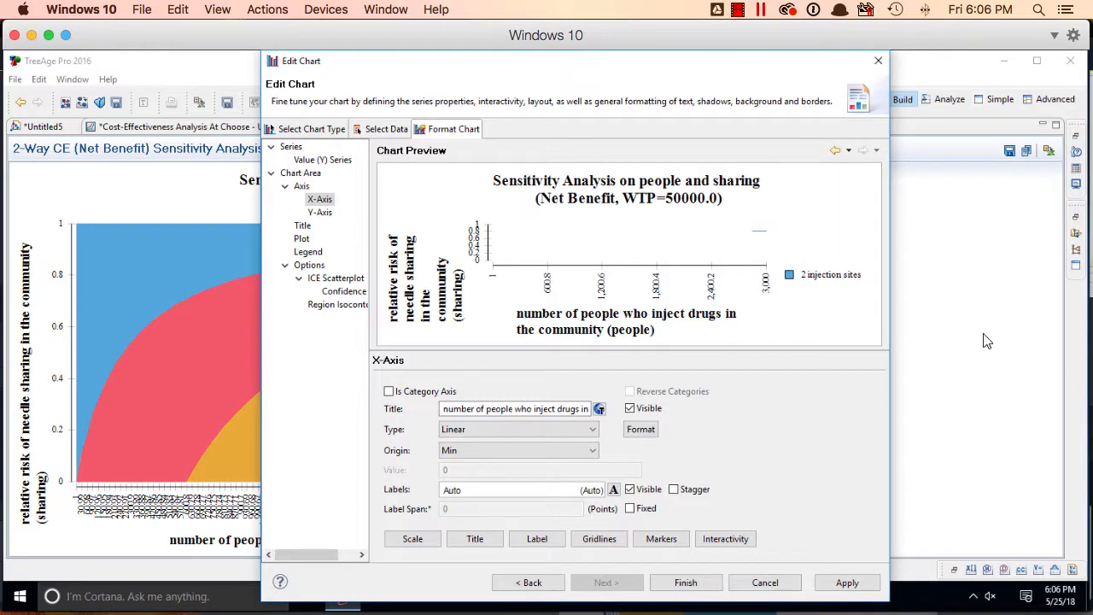
pyautogui.click(869, 586)
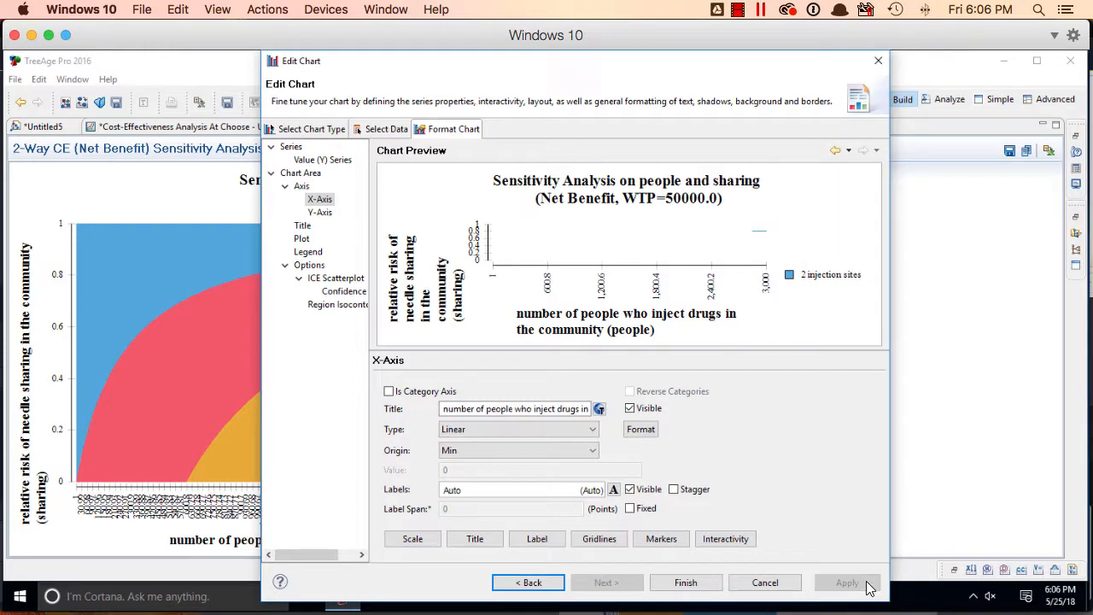
pyautogui.click(686, 582)
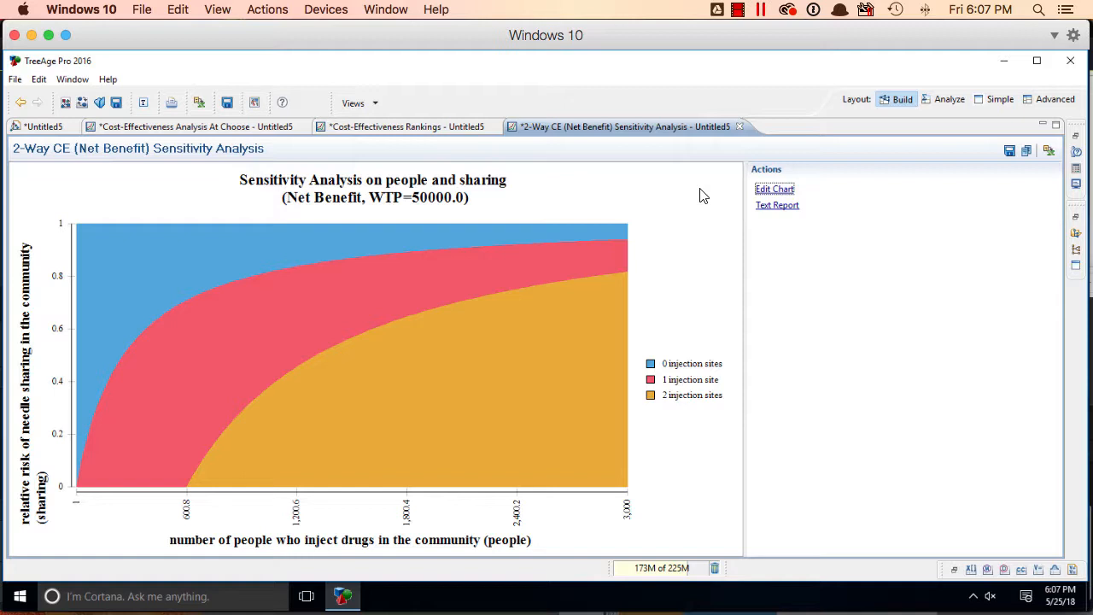
# Examine the sensitivity analysis text report across all people and sharing values, and return to the chart
pyautogui.click(785, 206)
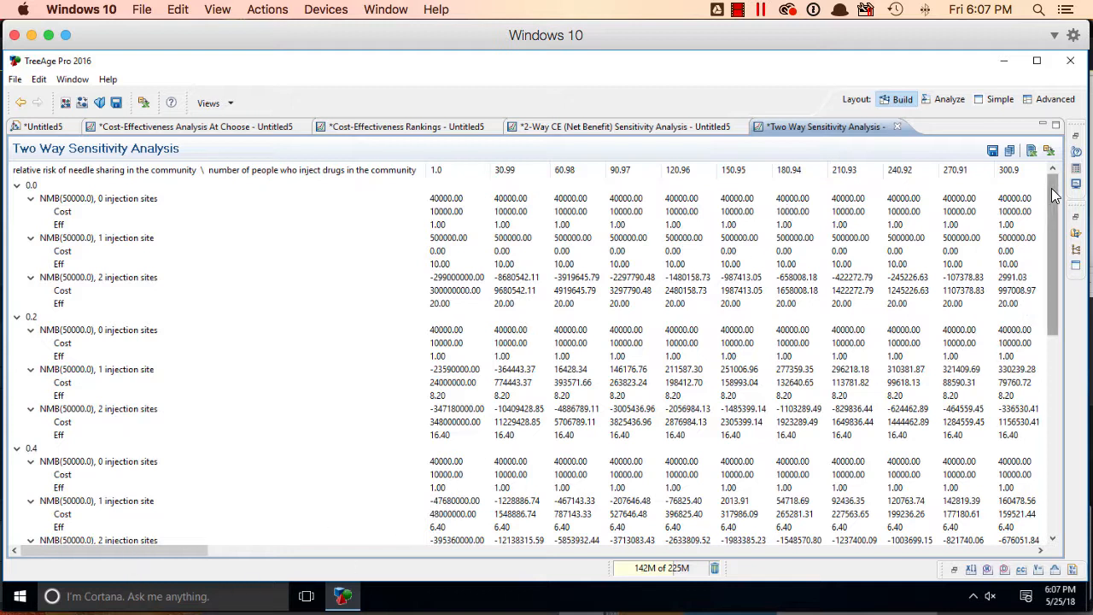
pyautogui.moveTo(1051, 190)
pyautogui.mouseDown()
pyautogui.moveTo(1052, 472)
pyautogui.moveTo(1047, 180)
pyautogui.mouseUp()
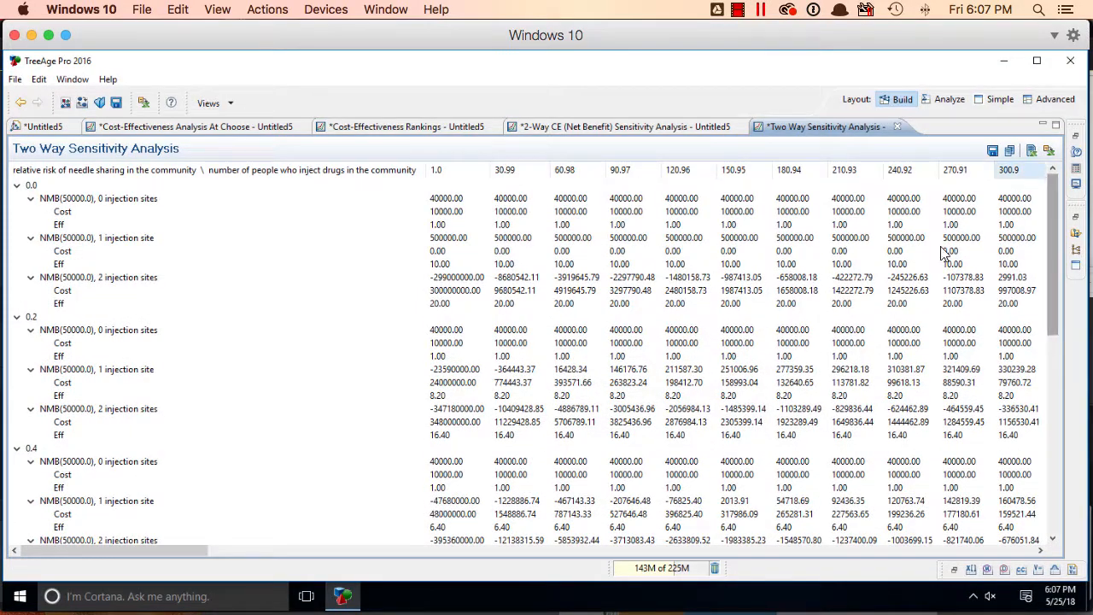
pyautogui.click(139, 552)
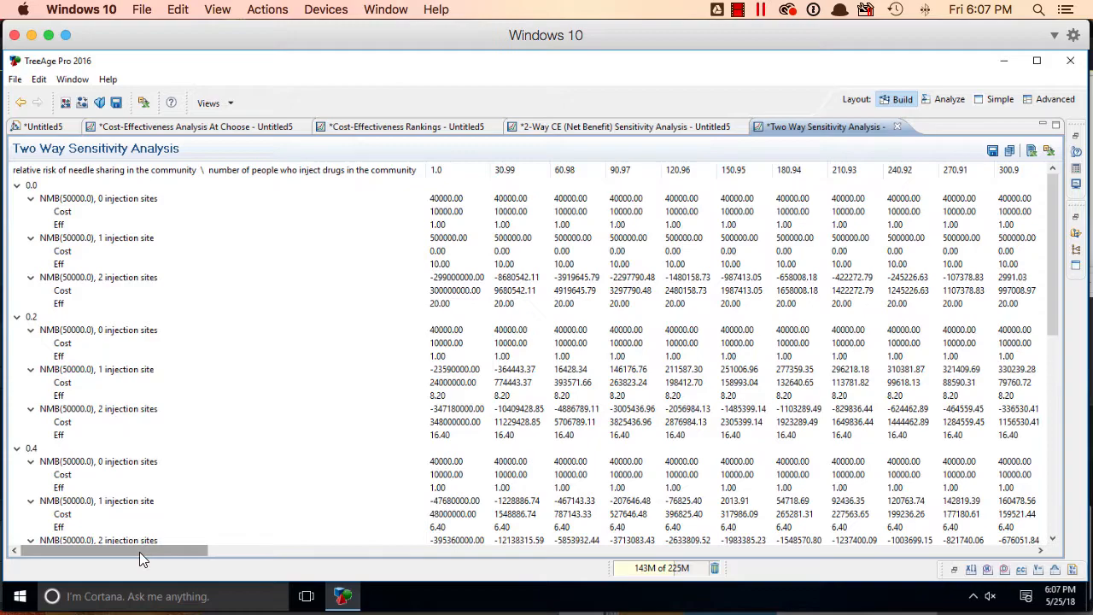
pyautogui.moveTo(139, 552); pyautogui.dragTo(1089, 550)
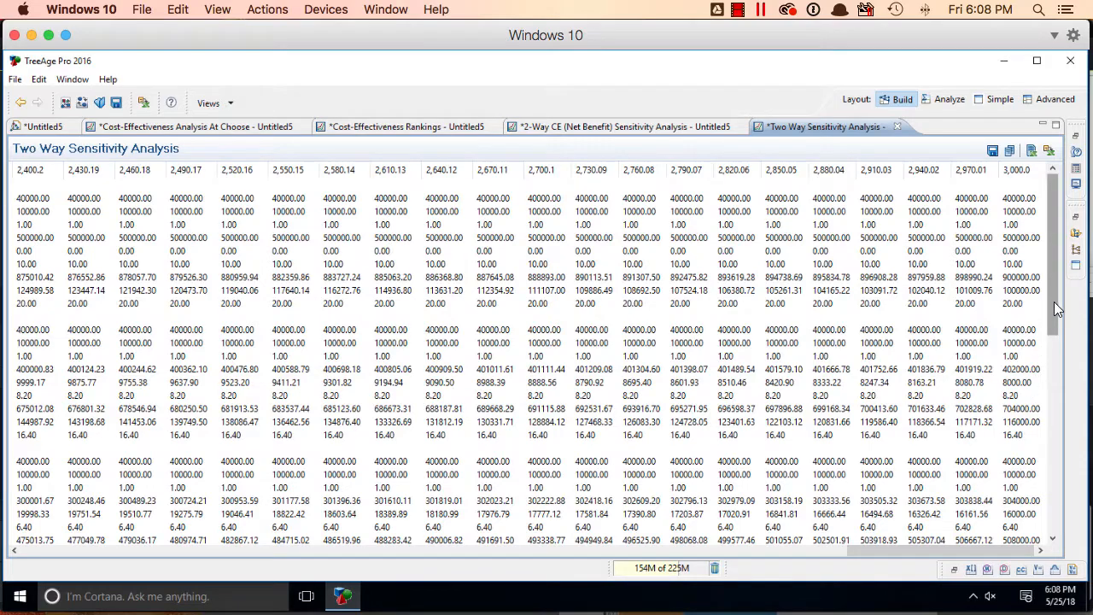
pyautogui.moveTo(1051, 324); pyautogui.dragTo(1047, 544)
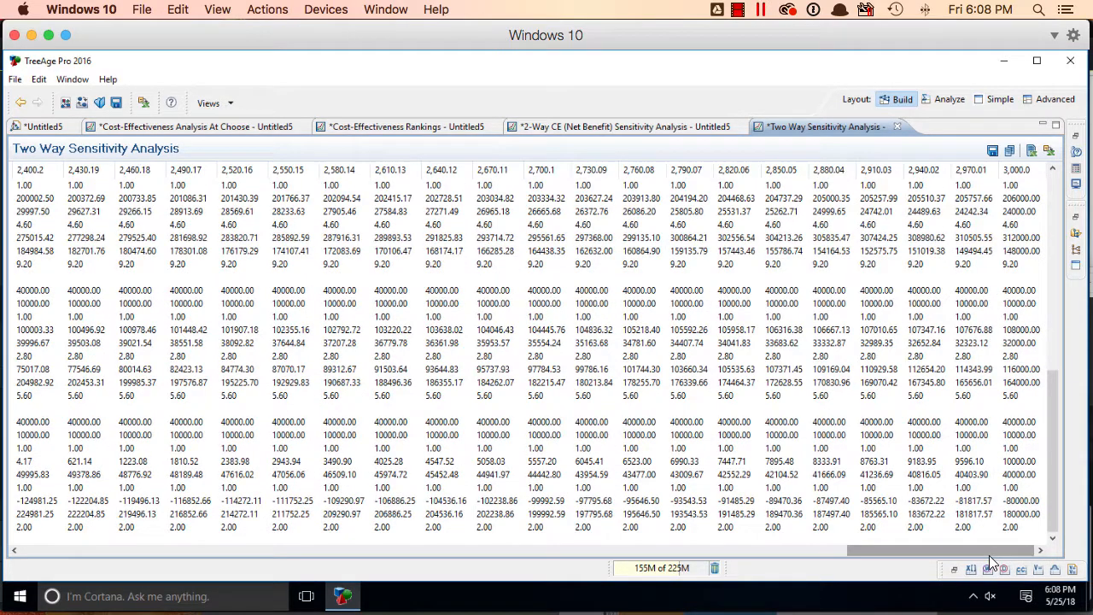
pyautogui.moveTo(988, 555); pyautogui.dragTo(98, 589)
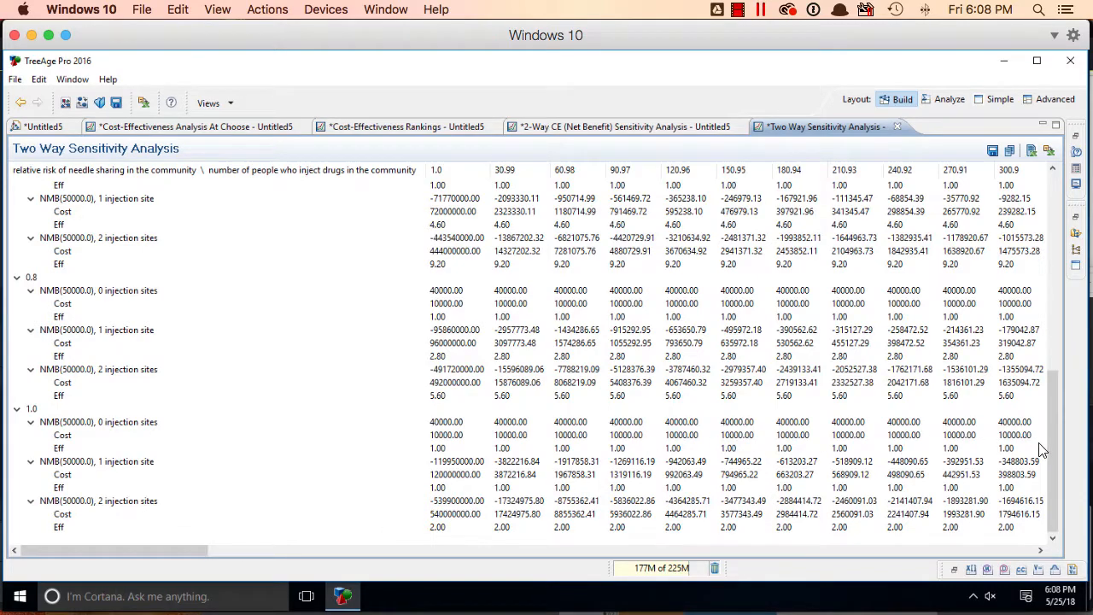
pyautogui.moveTo(1052, 511); pyautogui.dragTo(1043, 284)
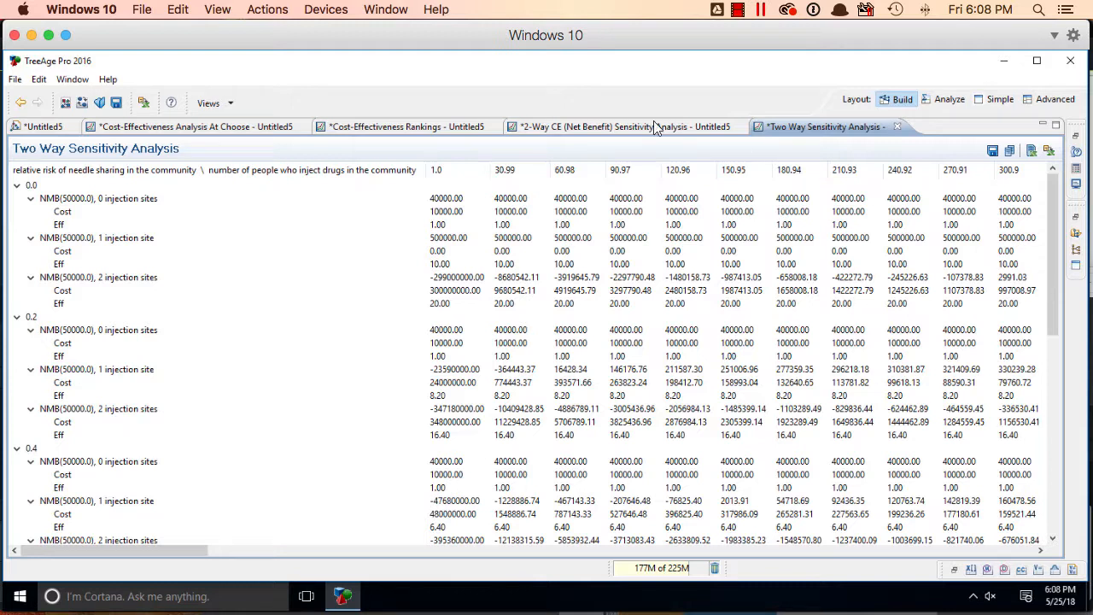
pyautogui.click(575, 129)
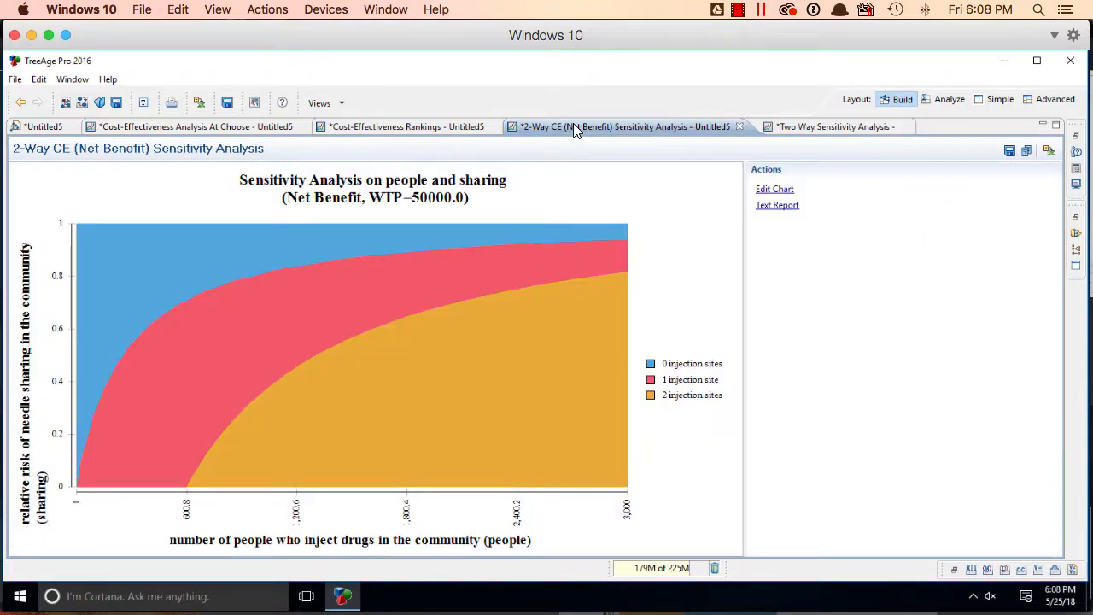